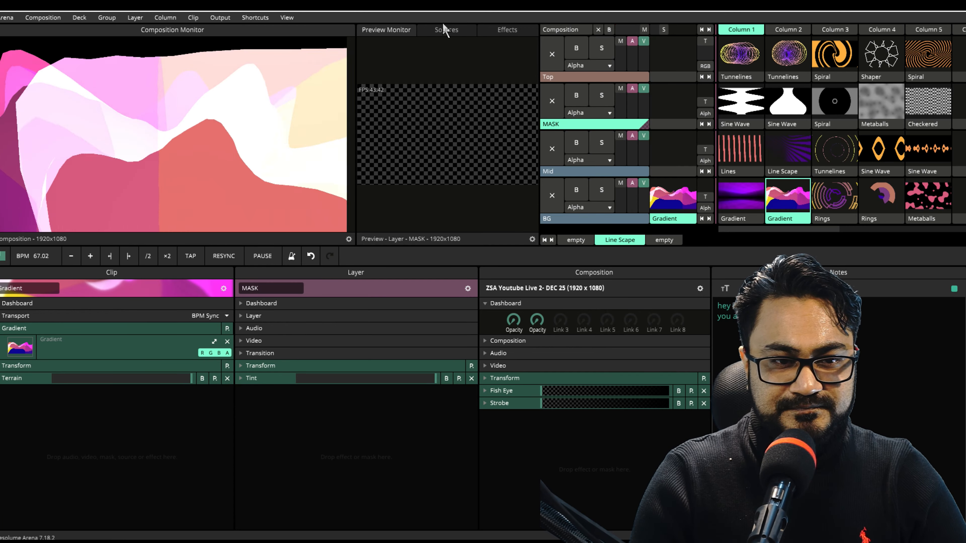
Check the effects browser and the MIDI shortcut mapping overlay, and return to the normal view.
{"action": "left_click", "coordinate": [504, 31]}
{"action": "left_click", "coordinate": [400, 30]}
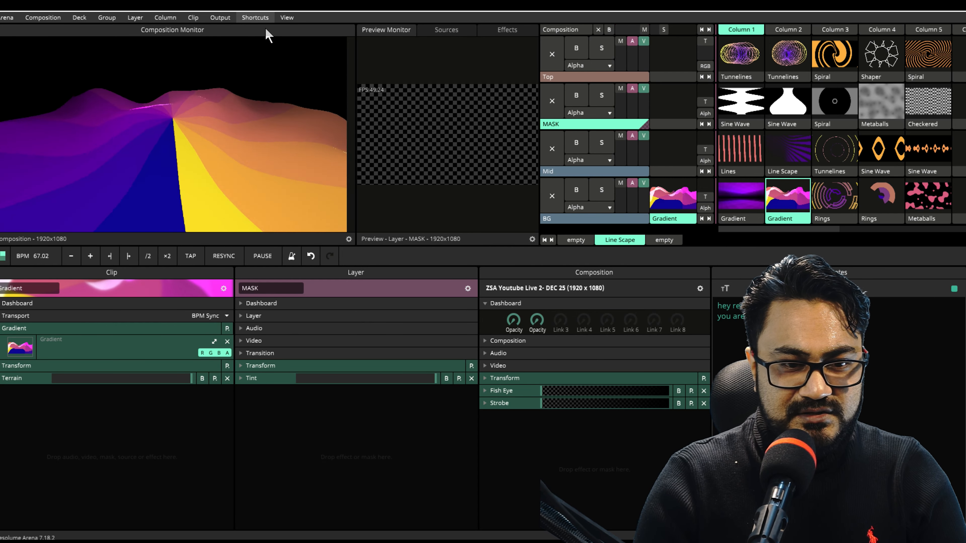
{"action": "key", "text": "ctrl+m"}
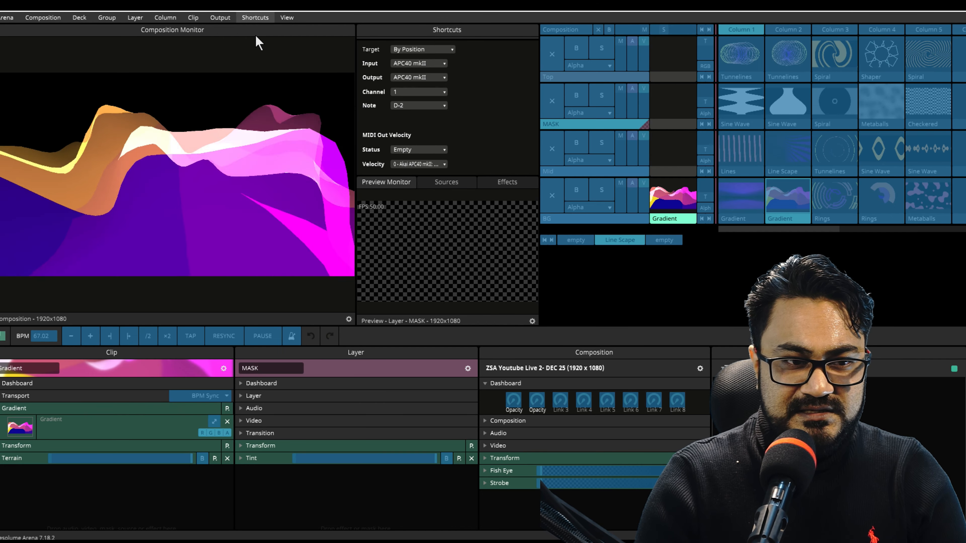
{"action": "key", "text": "ctrl+m"}
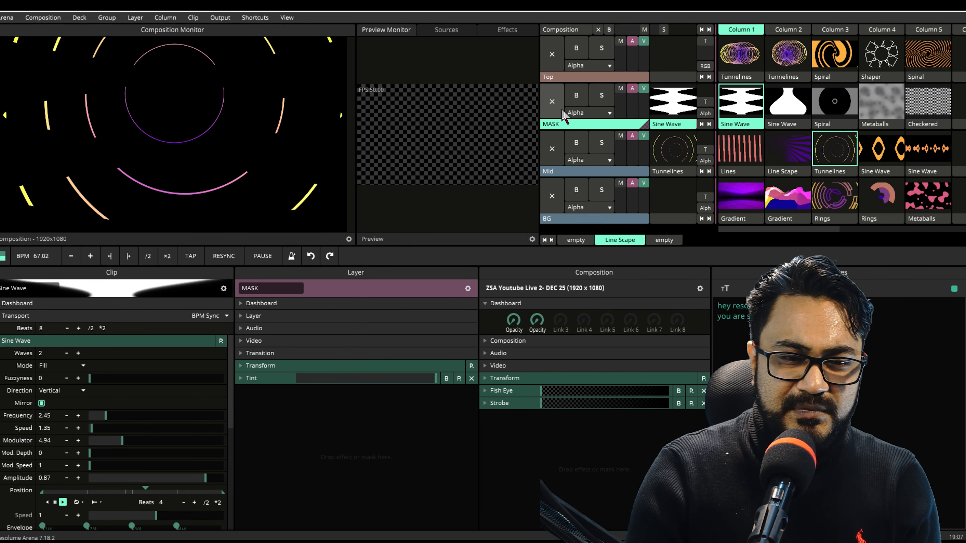
Clear the MASK layer, set its Sine Wave clip's Fuzzyness to 0.08, and reset the layer's Tint amount after trying a lower one.
{"action": "left_click", "coordinate": [553, 107]}
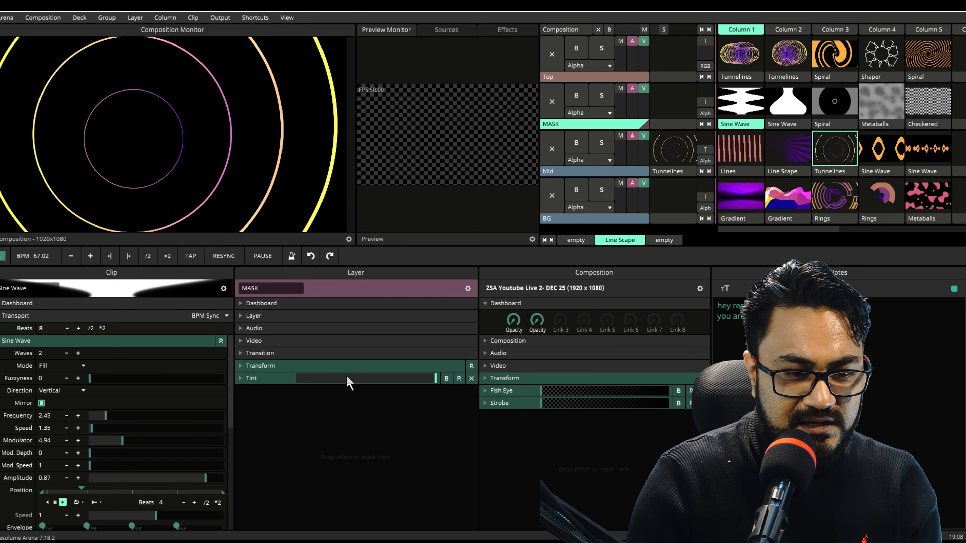
{"action": "left_click_drag", "start_coordinate": [436, 383], "coordinate": [408, 383]}
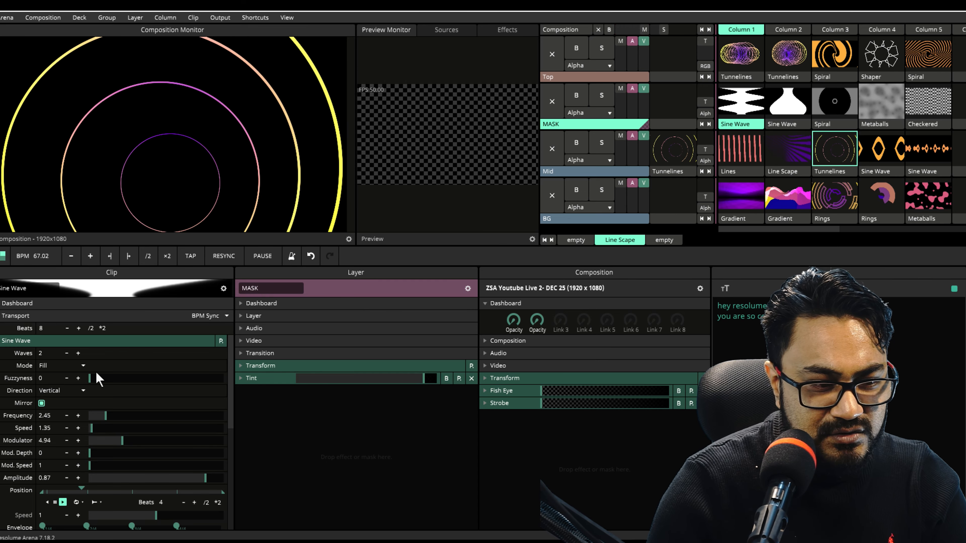
{"action": "left_click_drag", "start_coordinate": [107, 385], "coordinate": [101, 384]}
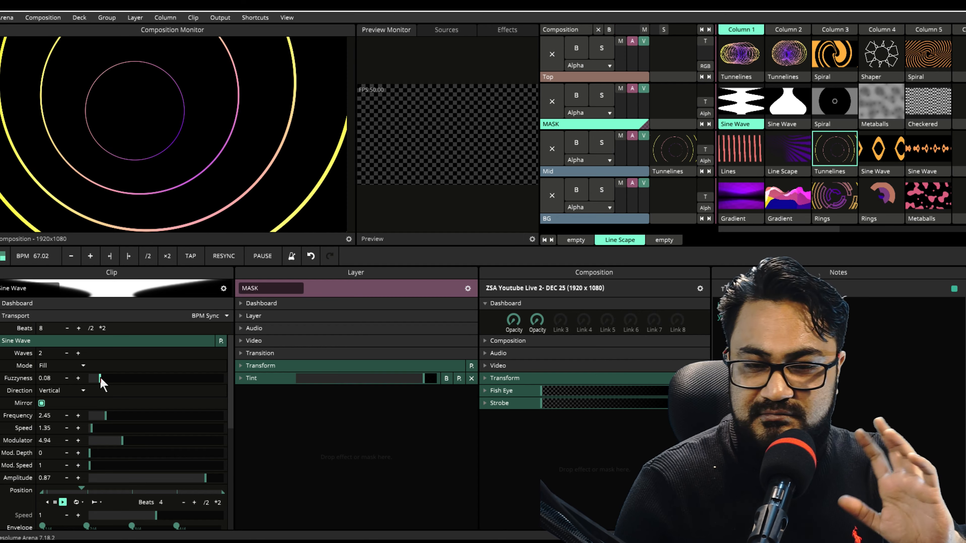
{"action": "right_click", "coordinate": [425, 381]}
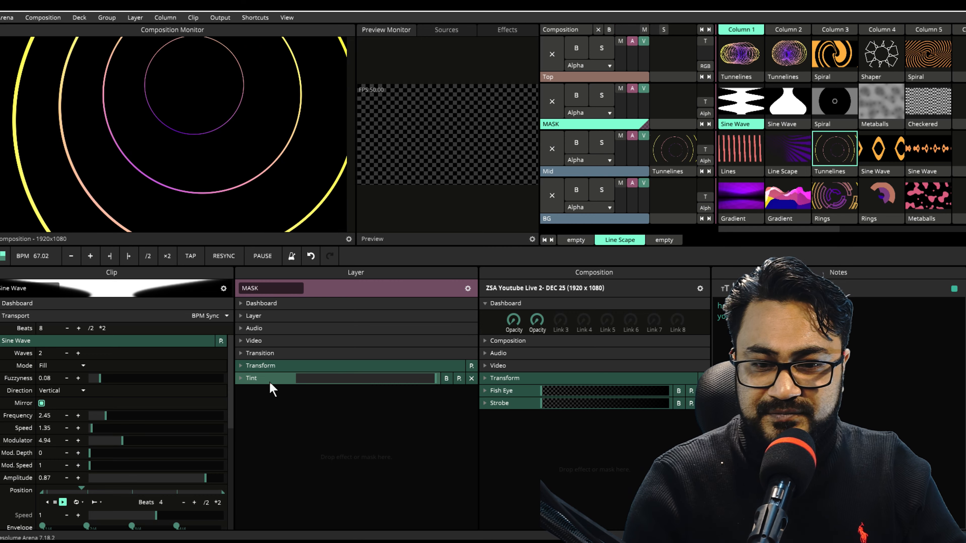
Reverse the Horizontal animation of the Mid layer's Tunnelines clip and adjust its Frequency.
{"action": "left_click", "coordinate": [822, 159]}
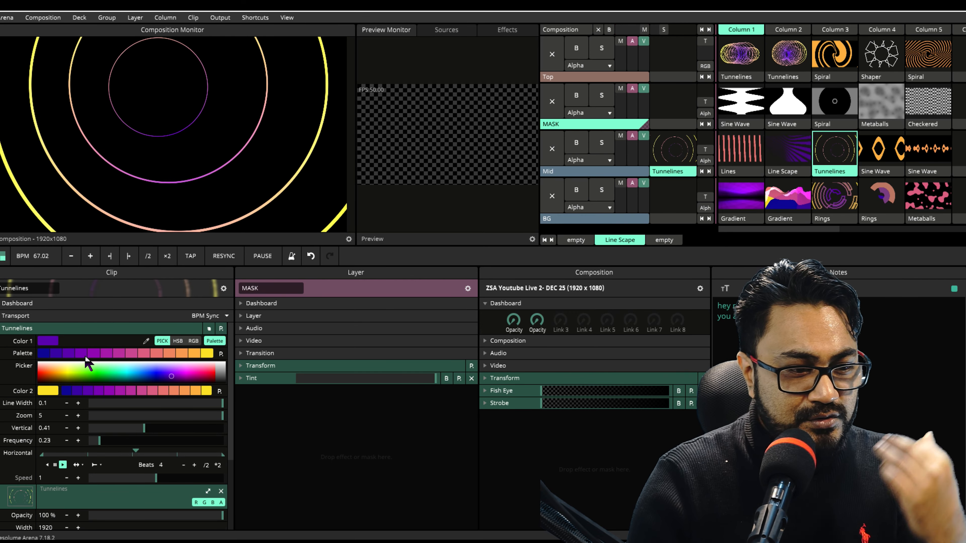
{"action": "left_click", "coordinate": [47, 465]}
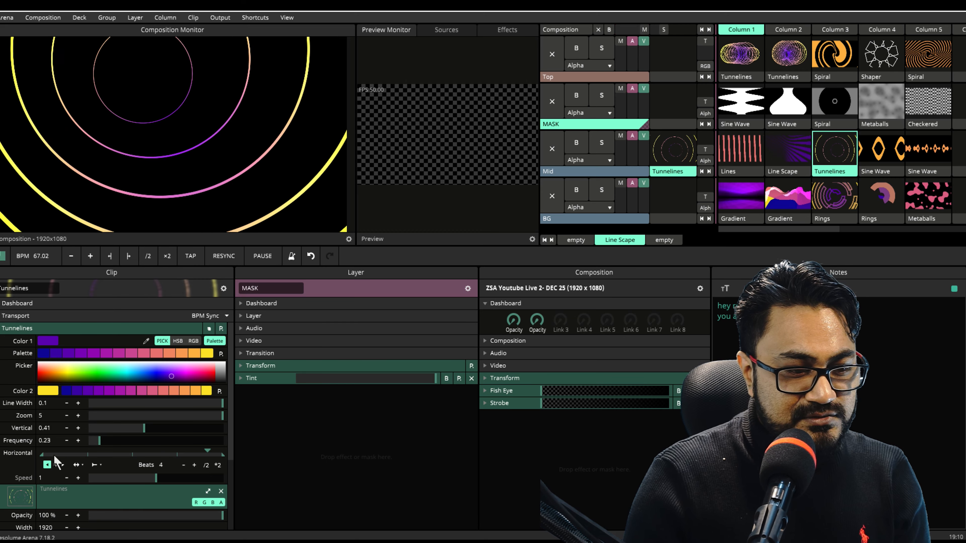
{"action": "scroll", "coordinate": [78, 481], "scroll_direction": "down", "scroll_amount": 3}
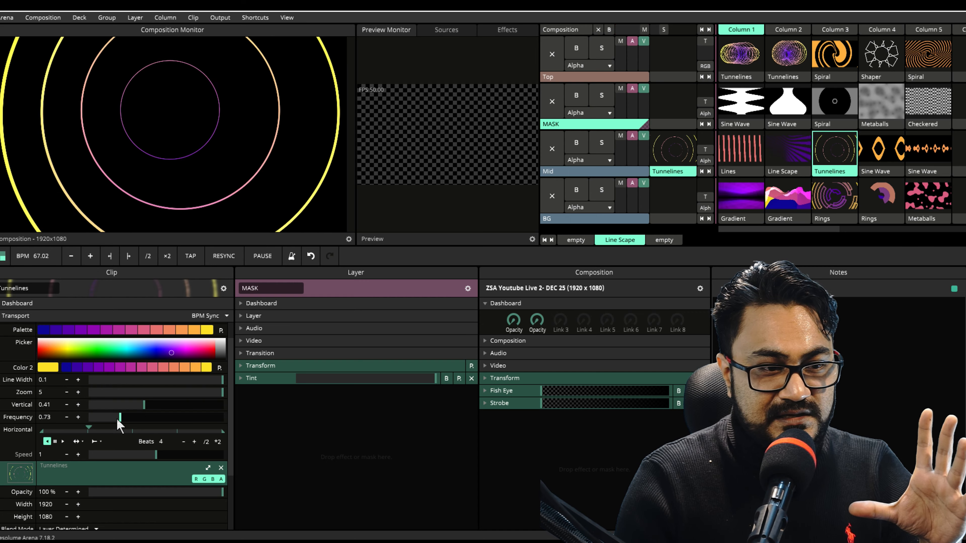
{"action": "left_click_drag", "start_coordinate": [120, 419], "coordinate": [111, 419]}
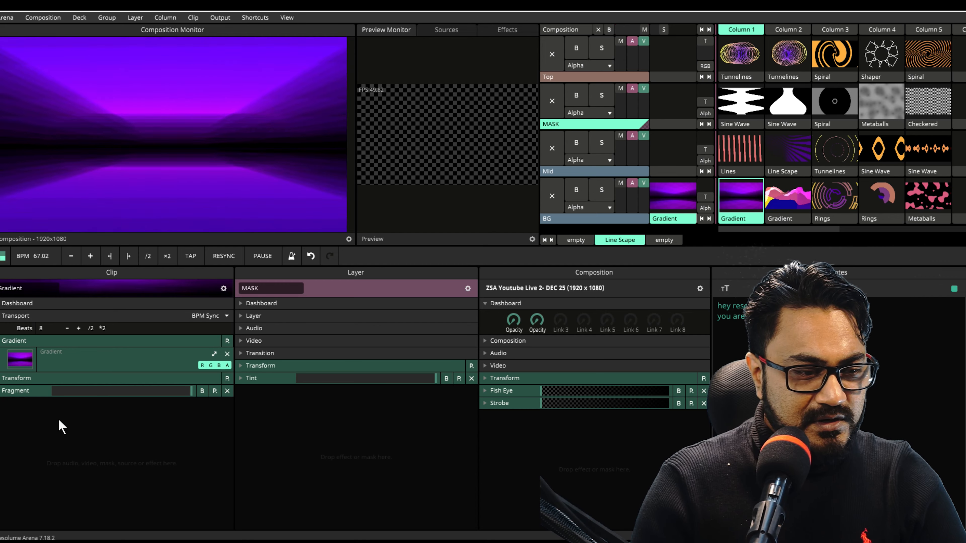
Expand the Fragment effect of the column 1 Gradient clip and show the clip and layer dashboards.
{"action": "left_click", "coordinate": [14, 392]}
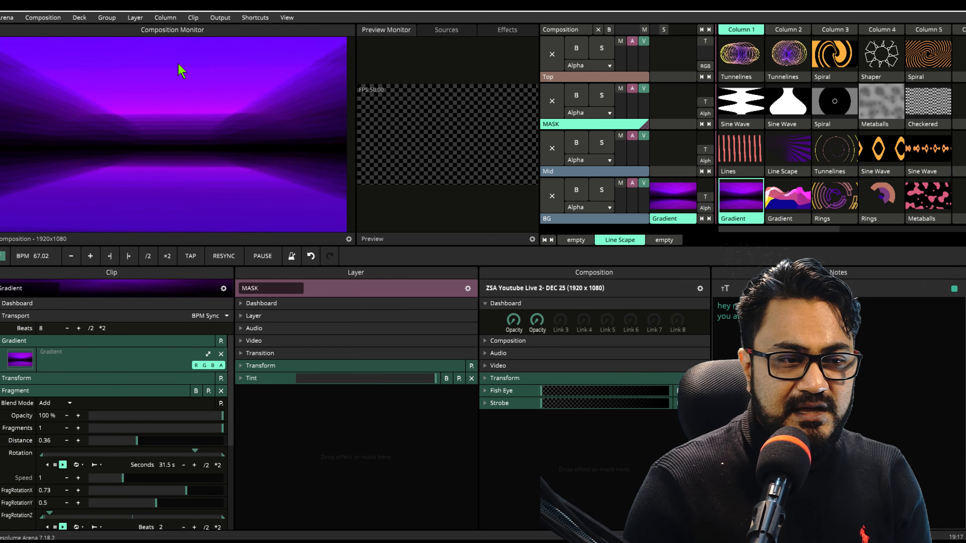
{"action": "left_click", "coordinate": [25, 305]}
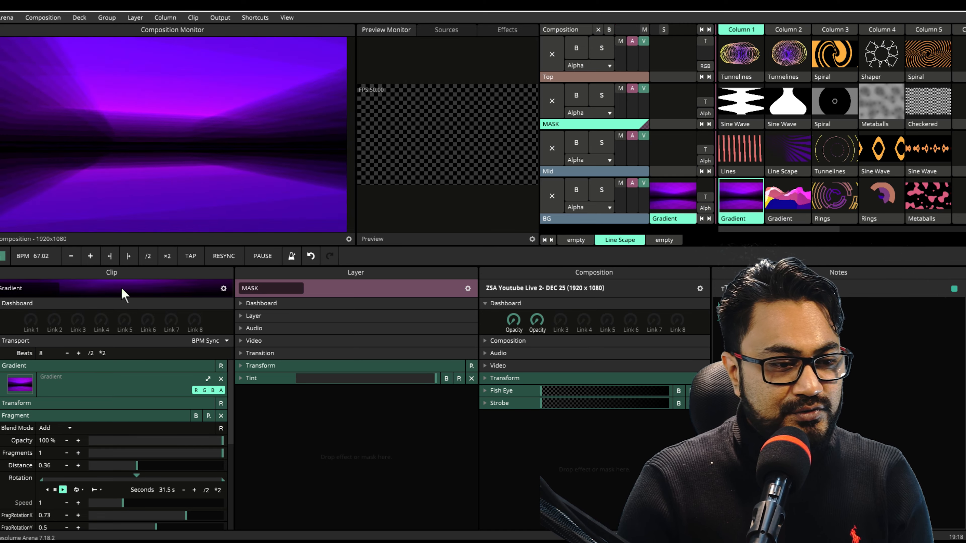
{"action": "left_click", "coordinate": [255, 302]}
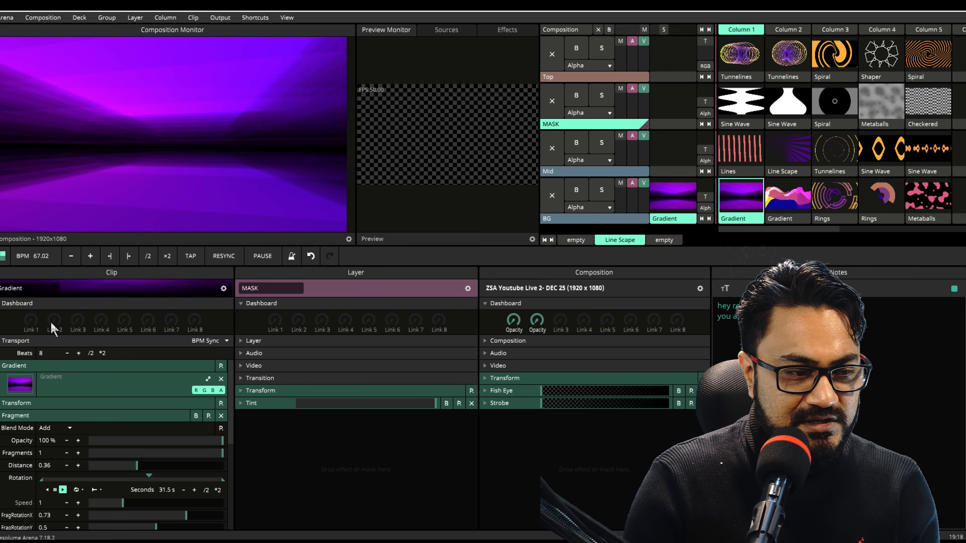
Set Fragment's Distance to 0.31, Rotation Speed to 0.56 and FragRotationY to 0.42, and link FragRotationY to the clip's first dashboard dial.
{"action": "scroll", "coordinate": [75, 398], "scroll_direction": "down", "scroll_amount": 2}
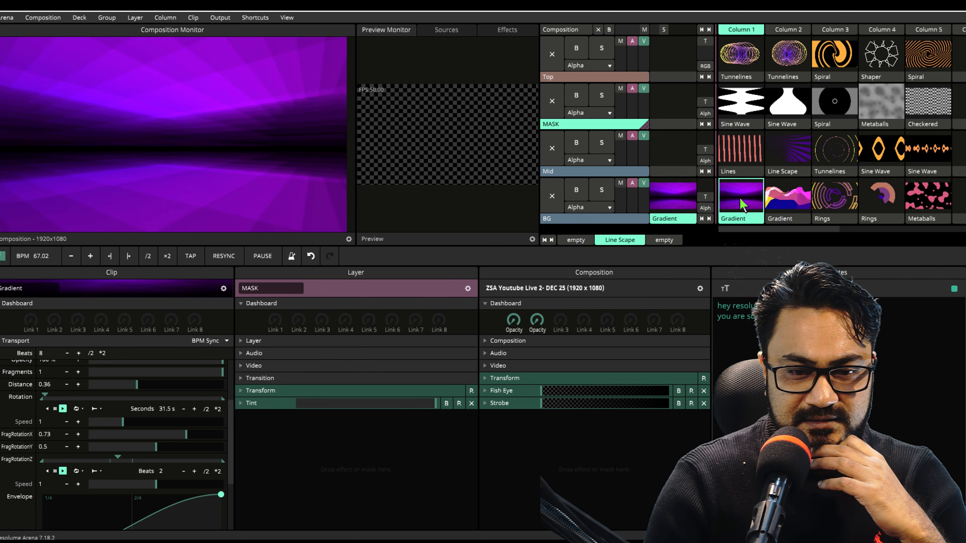
{"action": "left_click_drag", "start_coordinate": [137, 392], "coordinate": [127, 396]}
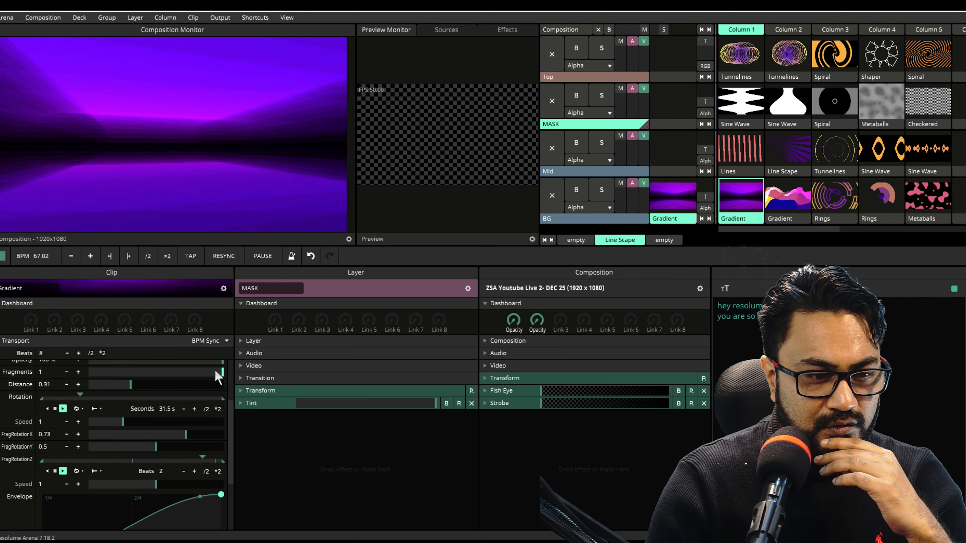
{"action": "left_click_drag", "start_coordinate": [141, 381], "coordinate": [221, 374]}
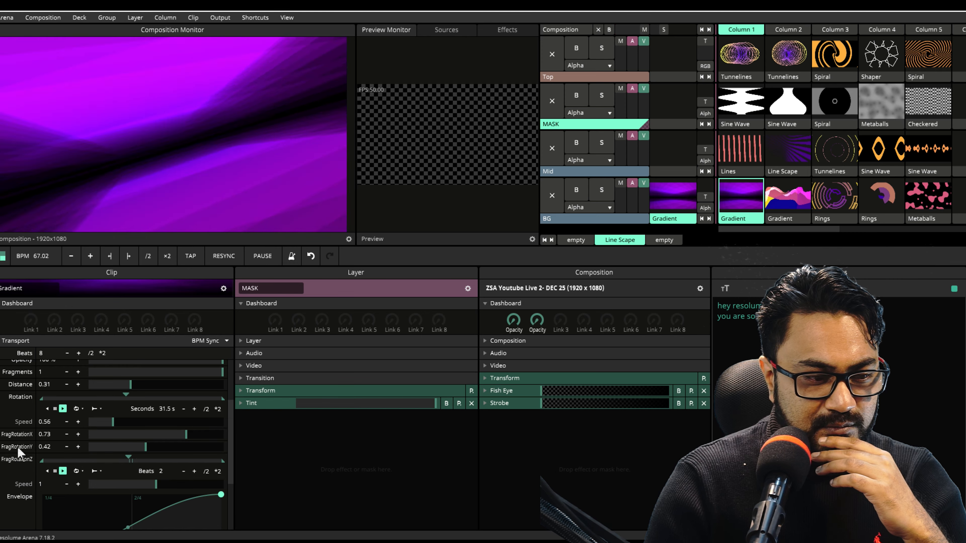
{"action": "left_click_drag", "start_coordinate": [19, 364], "coordinate": [30, 319]}
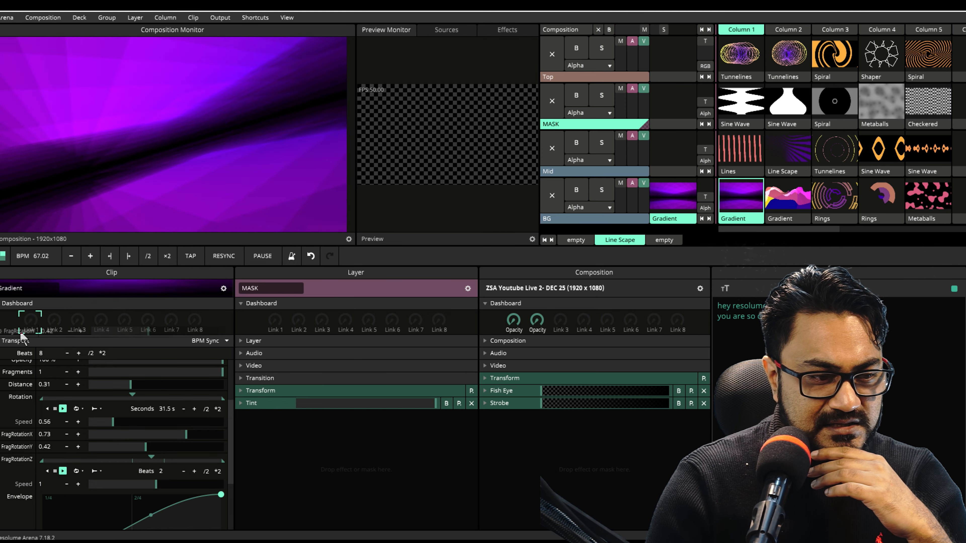
{"action": "scroll", "coordinate": [38, 440], "scroll_direction": "up", "scroll_amount": 3}
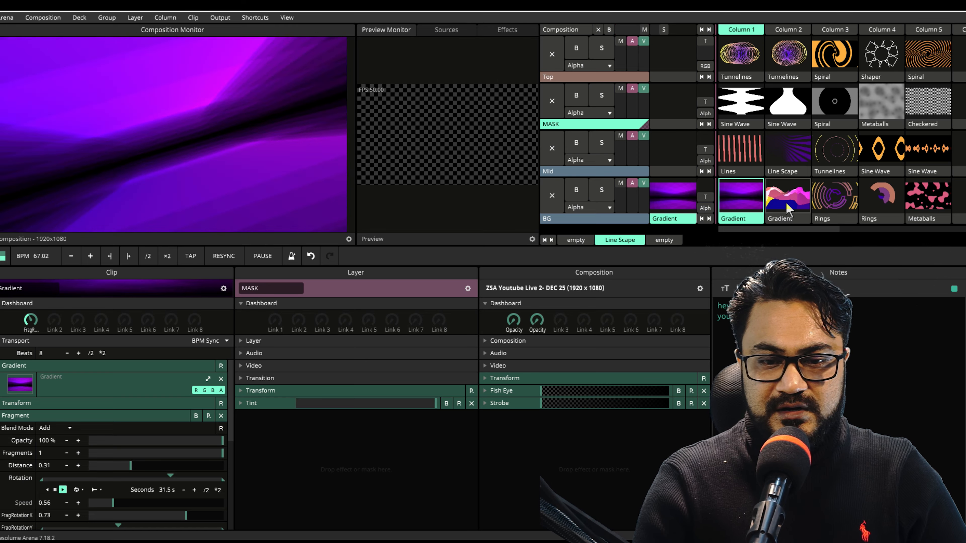
Trigger the column 2 Gradient clip on the BG layer and tap in a tempo of about 96.53 BPM.
{"action": "left_click", "coordinate": [787, 209]}
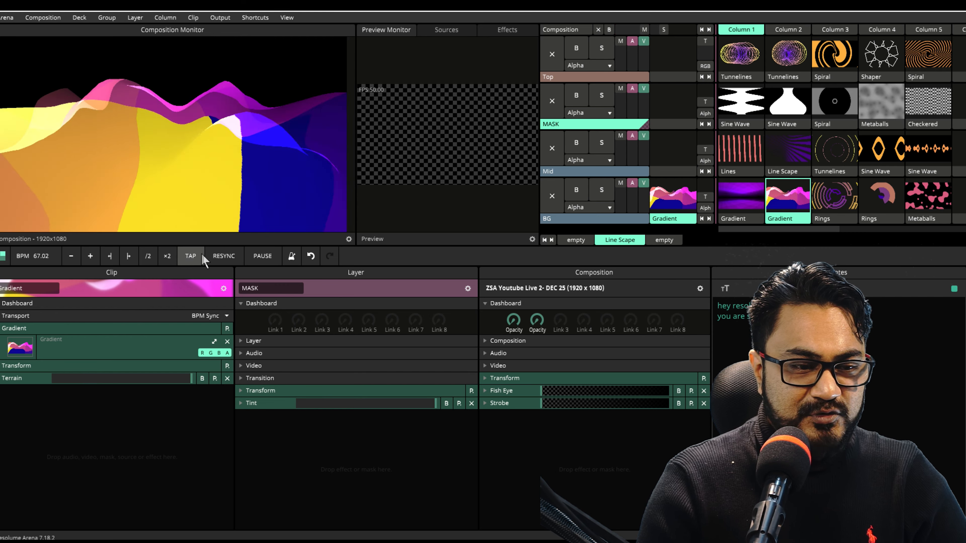
{"action": "left_click", "coordinate": [188, 261]}
{"action": "left_click", "coordinate": [187, 261]}
{"action": "left_click", "coordinate": [188, 261]}
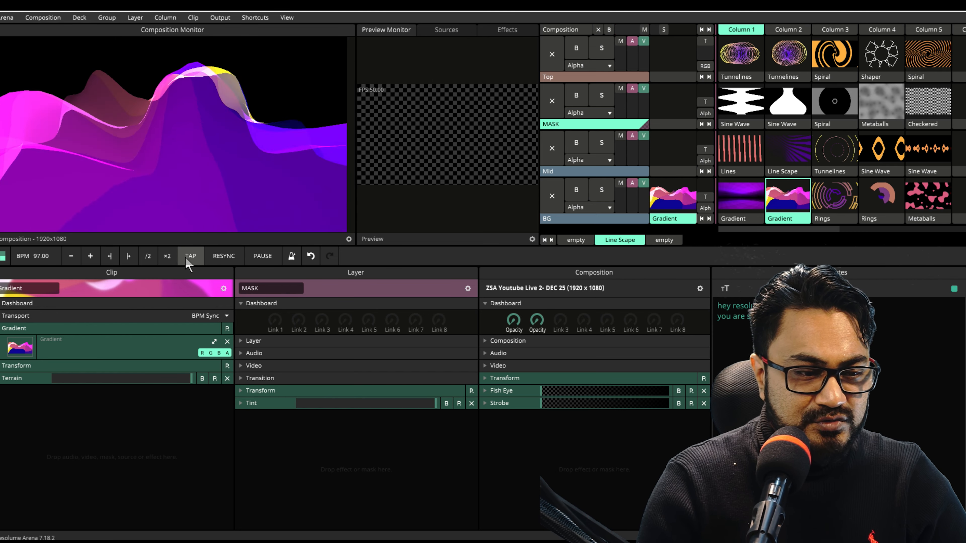
{"action": "left_click", "coordinate": [188, 261]}
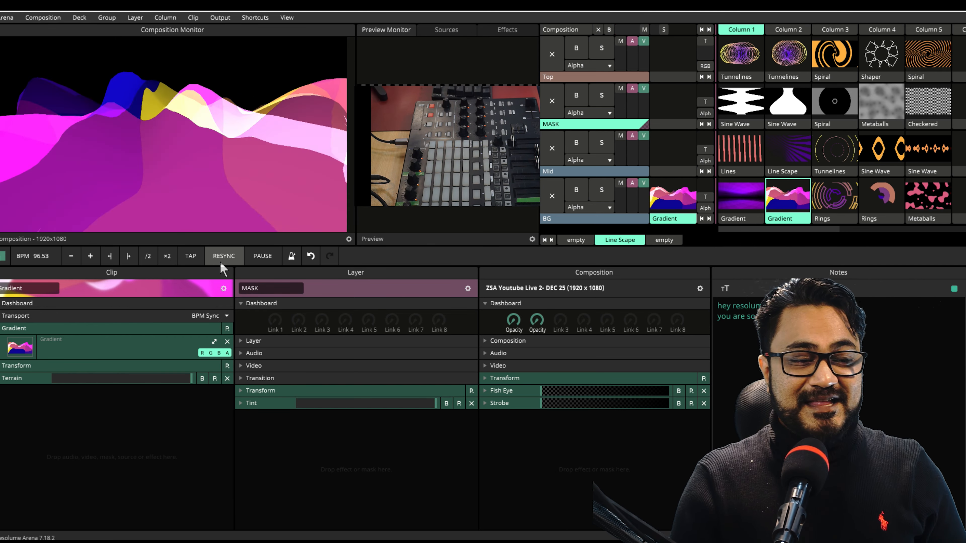
Link the Terrain effect's Tilt to the Gradient clip's first dashboard dial and narrow the Tilt range at both ends.
{"action": "left_click", "coordinate": [20, 379]}
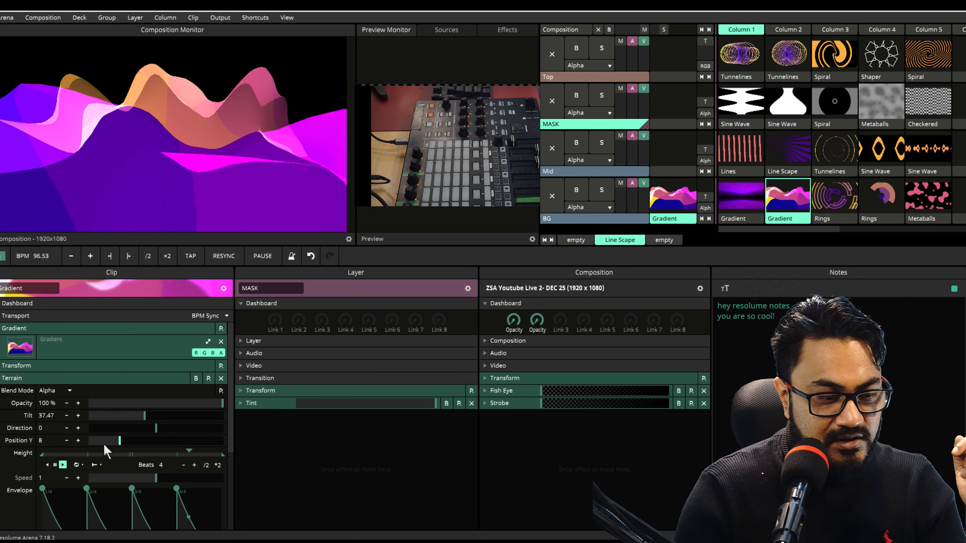
{"action": "mouse_move", "coordinate": [145, 420]}
{"action": "left_mouse_down"}
{"action": "mouse_move", "coordinate": [190, 430]}
{"action": "mouse_move", "coordinate": [96, 433]}
{"action": "mouse_move", "coordinate": [164, 432]}
{"action": "mouse_move", "coordinate": [141, 430]}
{"action": "left_mouse_up"}
{"action": "left_click_drag", "start_coordinate": [29, 414], "coordinate": [30, 322]}
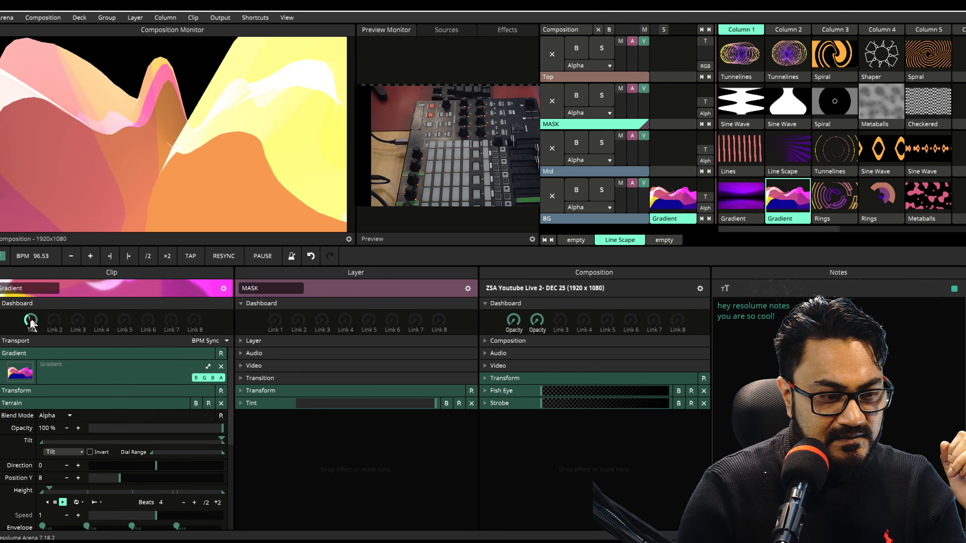
{"action": "left_click_drag", "start_coordinate": [41, 446], "coordinate": [84, 441]}
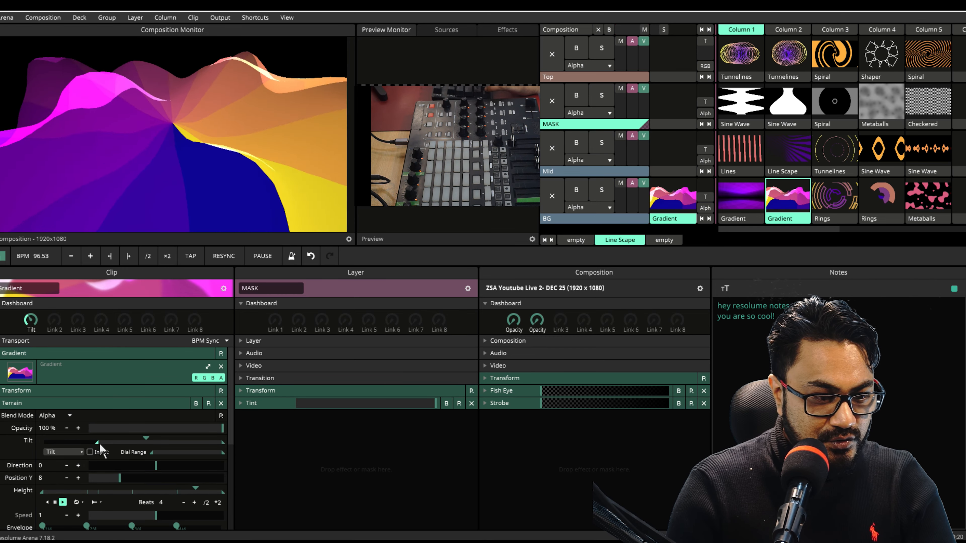
{"action": "left_click_drag", "start_coordinate": [99, 443], "coordinate": [111, 442]}
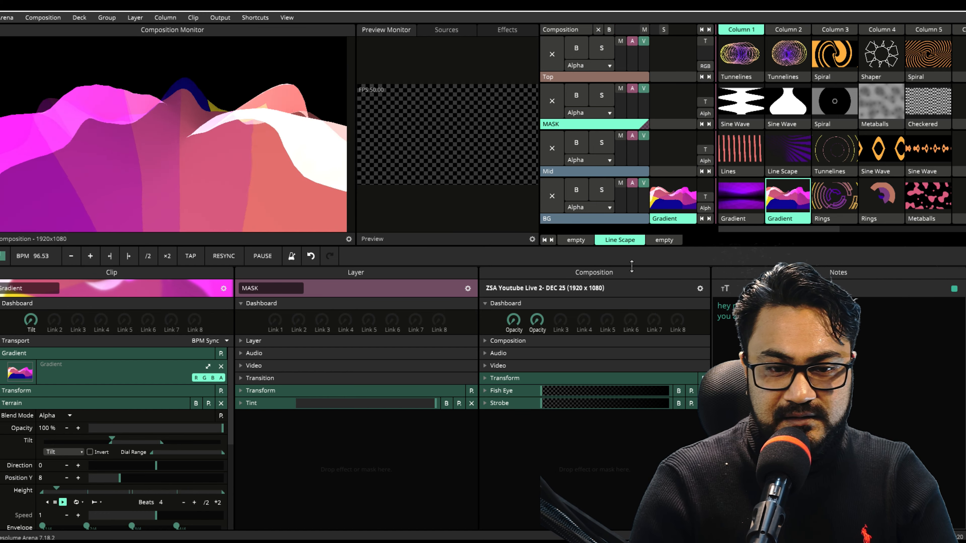
Trigger the column 3 Rings clip on the BG layer and link its Color 1 palette to the clip's first dashboard dial.
{"action": "left_click", "coordinate": [845, 193]}
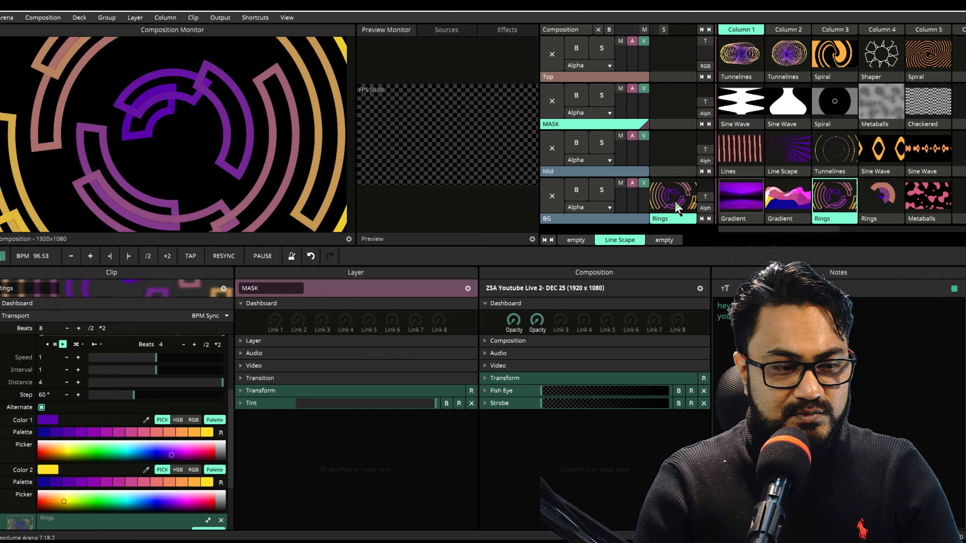
{"action": "scroll", "coordinate": [77, 384], "scroll_direction": "down", "scroll_amount": 3}
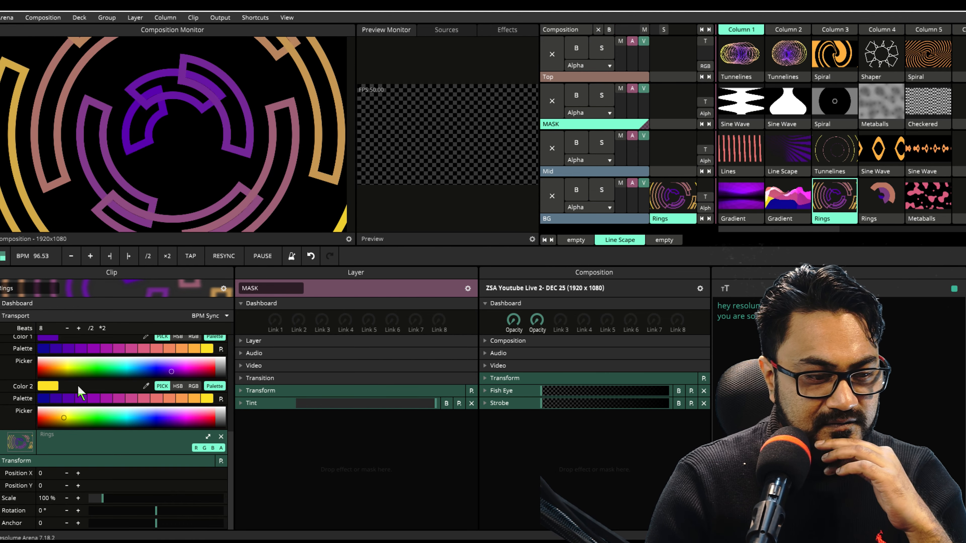
{"action": "scroll", "coordinate": [77, 384], "scroll_direction": "up", "scroll_amount": 4}
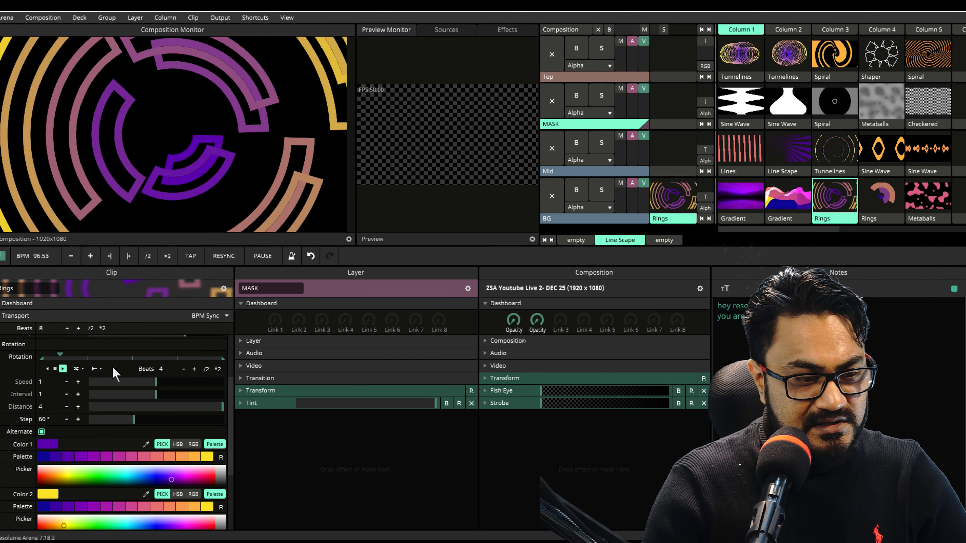
{"action": "scroll", "coordinate": [27, 448], "scroll_direction": "down", "scroll_amount": 3}
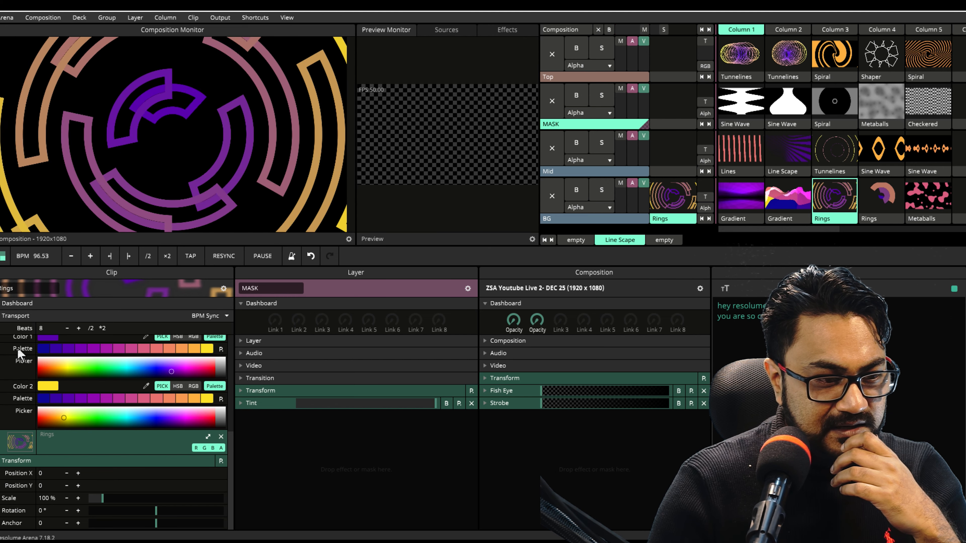
{"action": "left_click_drag", "start_coordinate": [20, 348], "coordinate": [28, 315]}
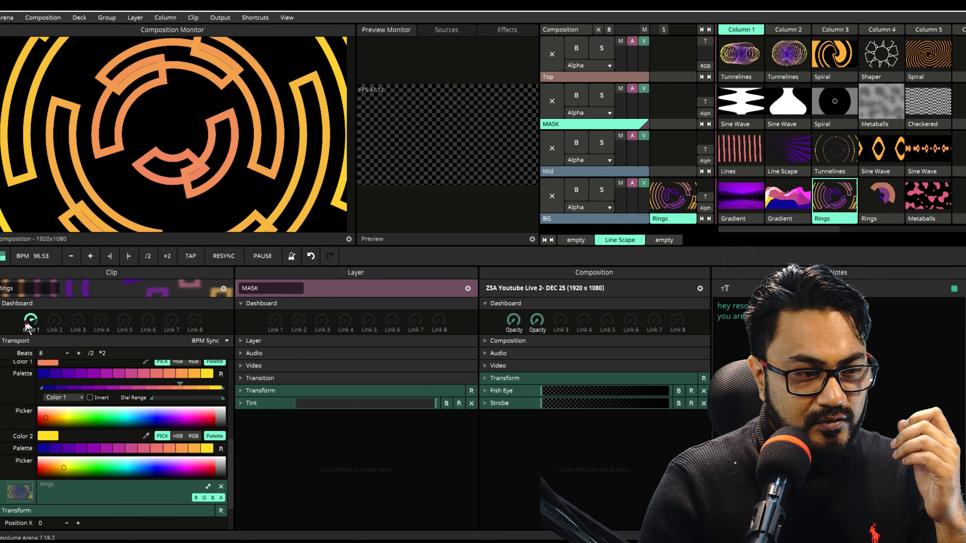
Link the Rings clip's Scale to the same first dashboard dial as Color 1 and limit its range to the low end.
{"action": "scroll", "coordinate": [38, 334], "scroll_direction": "down", "scroll_amount": 3}
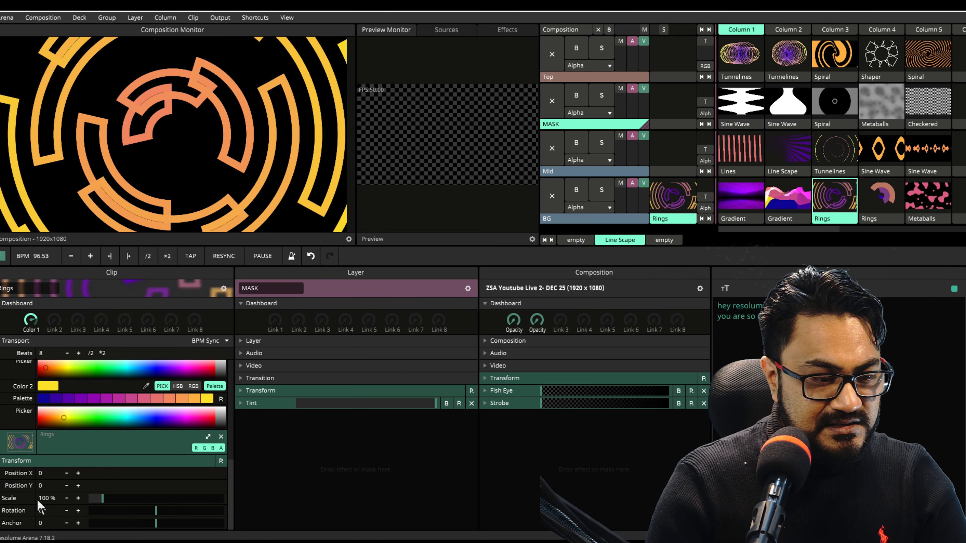
{"action": "left_click", "coordinate": [22, 500]}
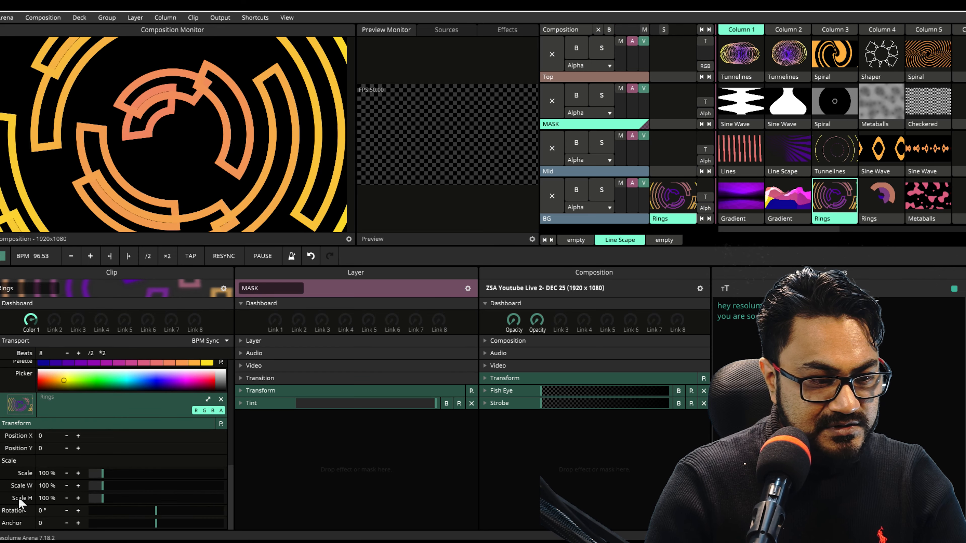
{"action": "left_click_drag", "start_coordinate": [26, 426], "coordinate": [29, 319]}
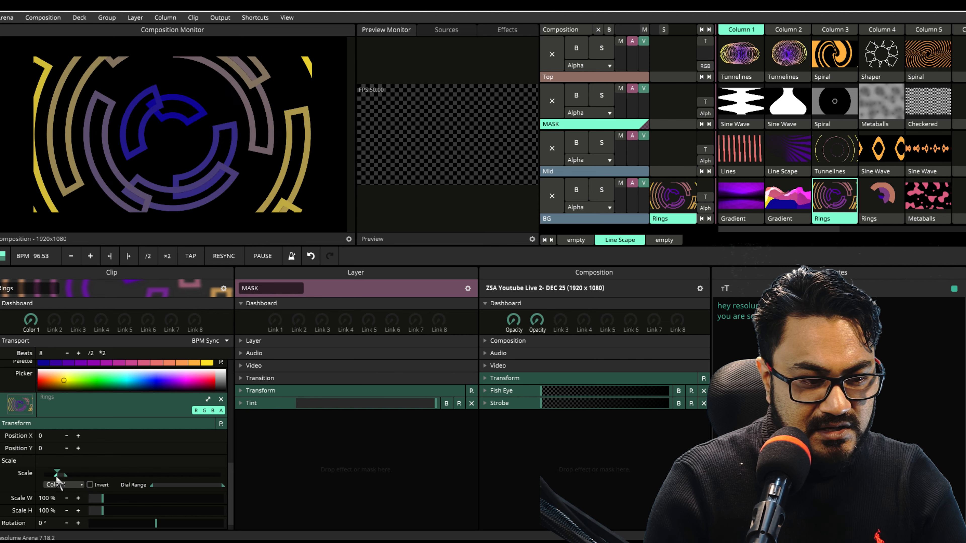
{"action": "left_click_drag", "start_coordinate": [57, 475], "coordinate": [87, 475]}
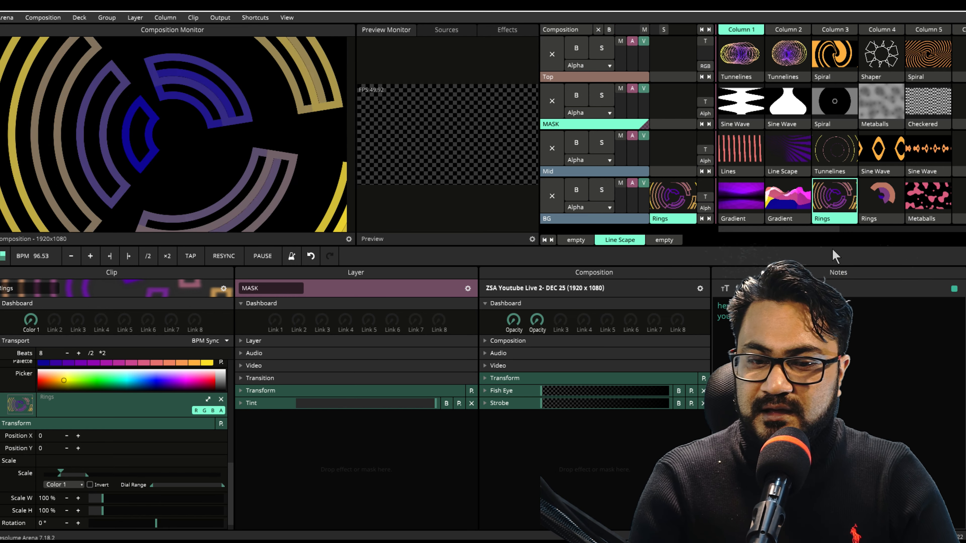
Link the column 4 Rings clip's Spacing on the BG layer to its first dashboard dial and narrow the Spacing range at both ends.
{"action": "left_click", "coordinate": [882, 199]}
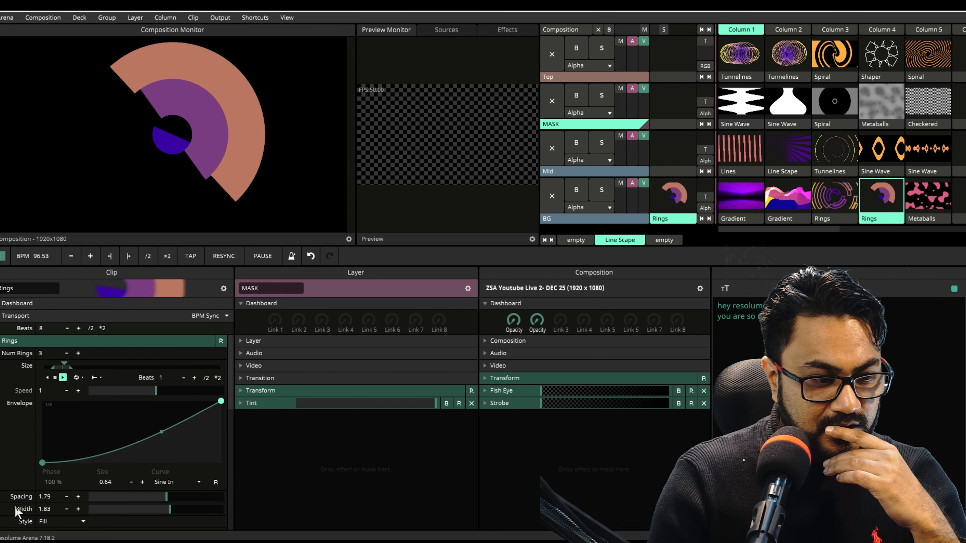
{"action": "left_click_drag", "start_coordinate": [15, 500], "coordinate": [32, 323]}
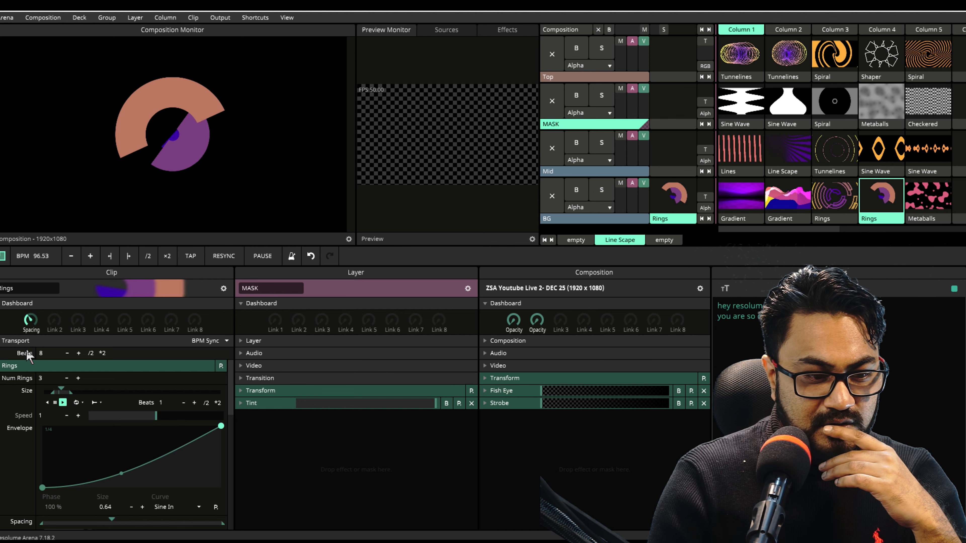
{"action": "left_click_drag", "start_coordinate": [42, 524], "coordinate": [86, 523]}
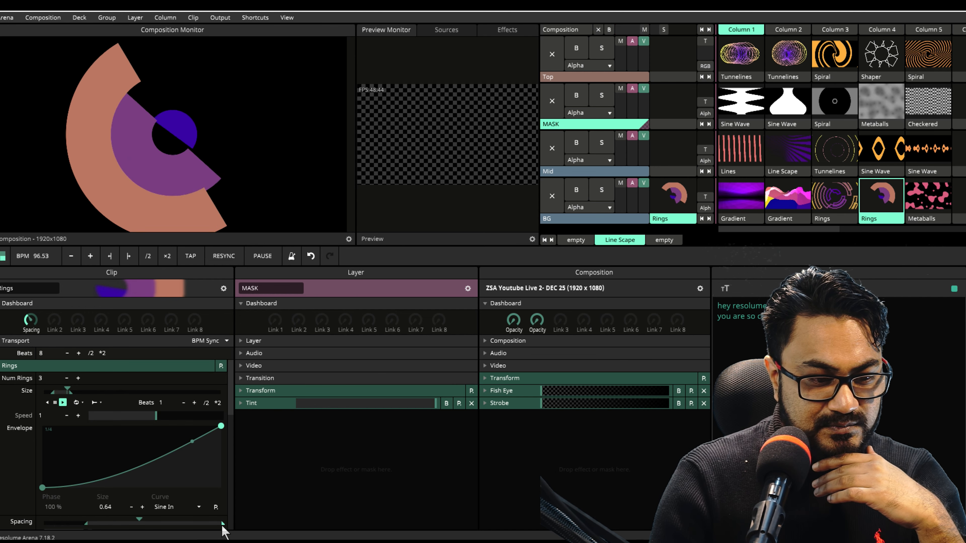
{"action": "left_click_drag", "start_coordinate": [221, 525], "coordinate": [197, 524]}
{"action": "scroll", "coordinate": [198, 475], "scroll_direction": "down", "scroll_amount": 3}
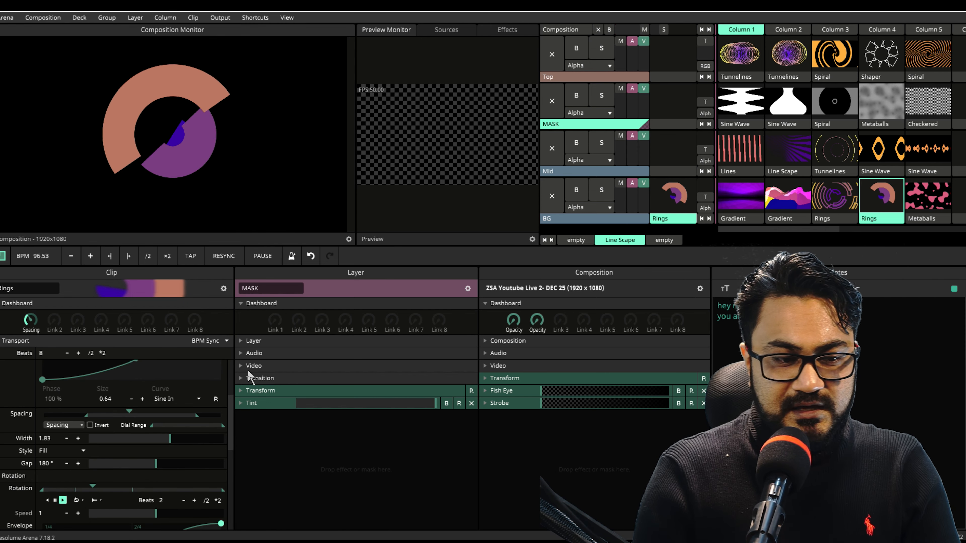
Trigger the column 5 Metaballs clip on the BG layer and link its Fuzzyness to the clip's first dashboard dial.
{"action": "left_click", "coordinate": [913, 201]}
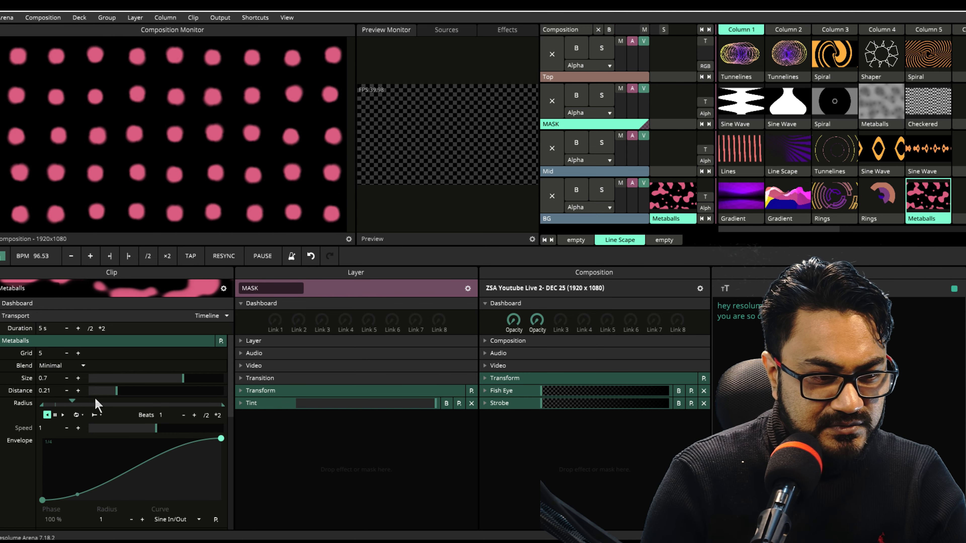
{"action": "scroll", "coordinate": [72, 438], "scroll_direction": "down", "scroll_amount": 2}
{"action": "scroll", "coordinate": [74, 447], "scroll_direction": "down", "scroll_amount": 4}
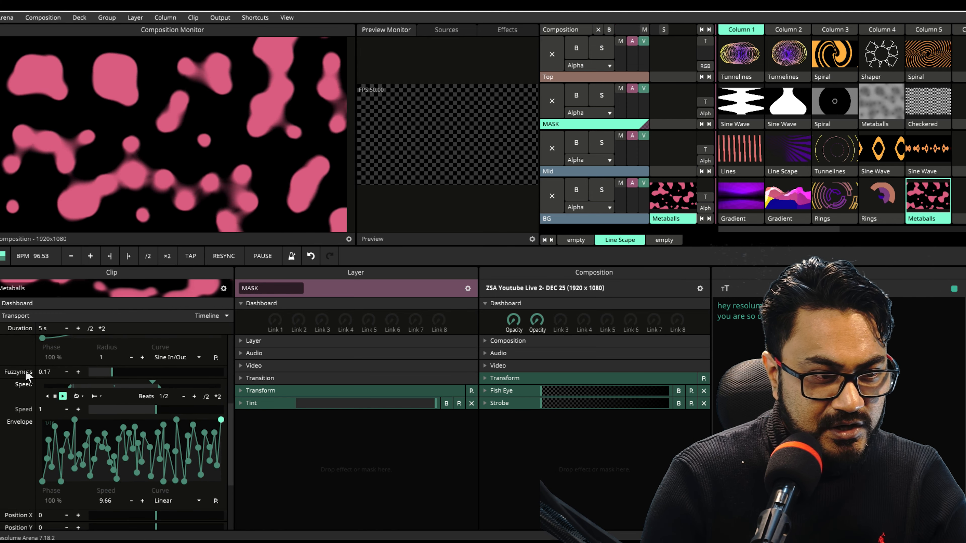
{"action": "left_click_drag", "start_coordinate": [26, 375], "coordinate": [31, 320]}
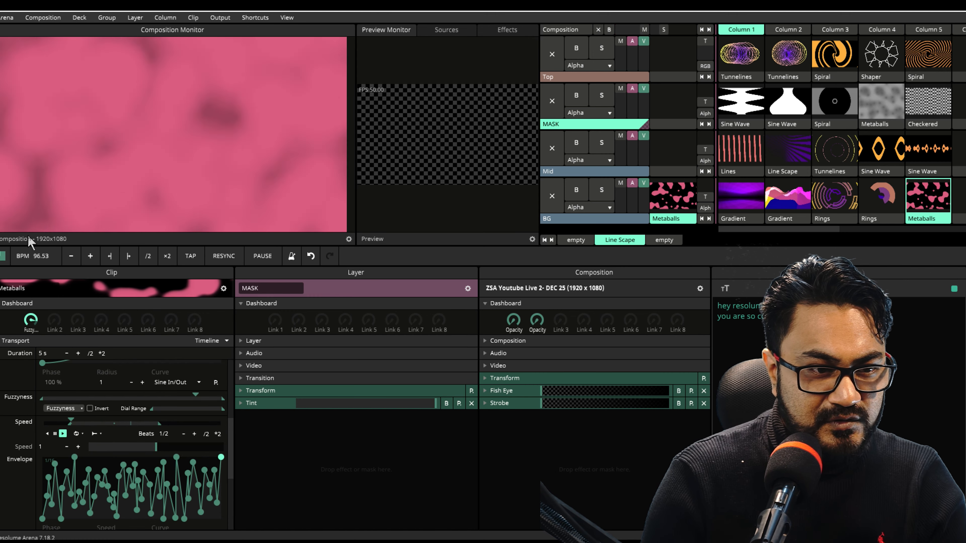
{"action": "left_click_drag", "start_coordinate": [36, 261], "coordinate": [41, 208]}
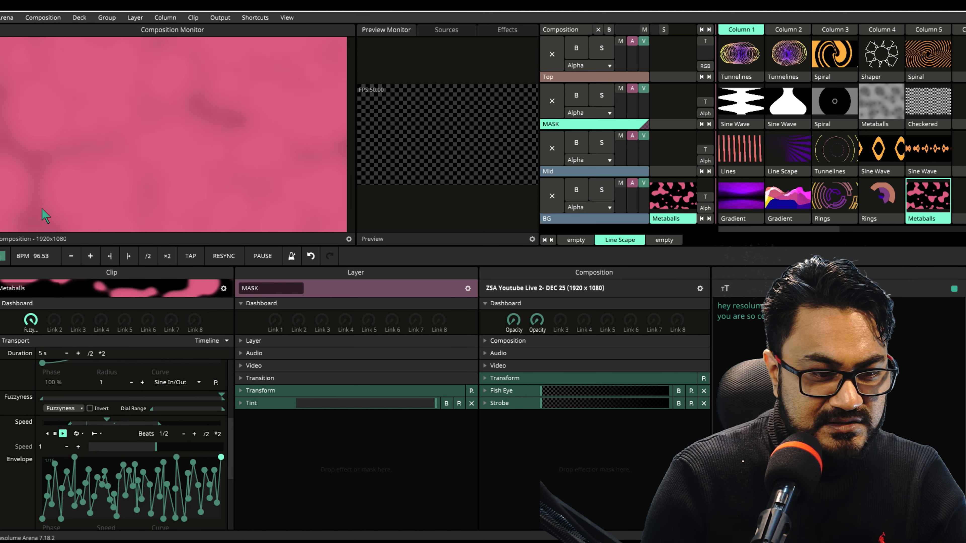
Limit the Metaballs clip's Fuzzyness range to the low end, then clear the BG layer.
{"action": "left_click_drag", "start_coordinate": [221, 399], "coordinate": [90, 399]}
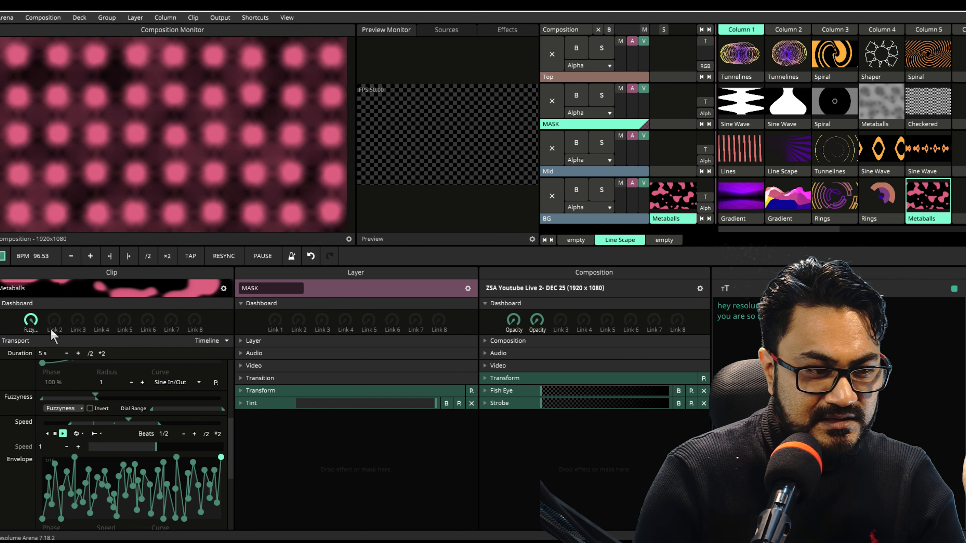
{"action": "mouse_move", "coordinate": [31, 323]}
{"action": "left_mouse_down"}
{"action": "mouse_move", "coordinate": [38, 495]}
{"action": "mouse_move", "coordinate": [23, 281]}
{"action": "left_mouse_up"}
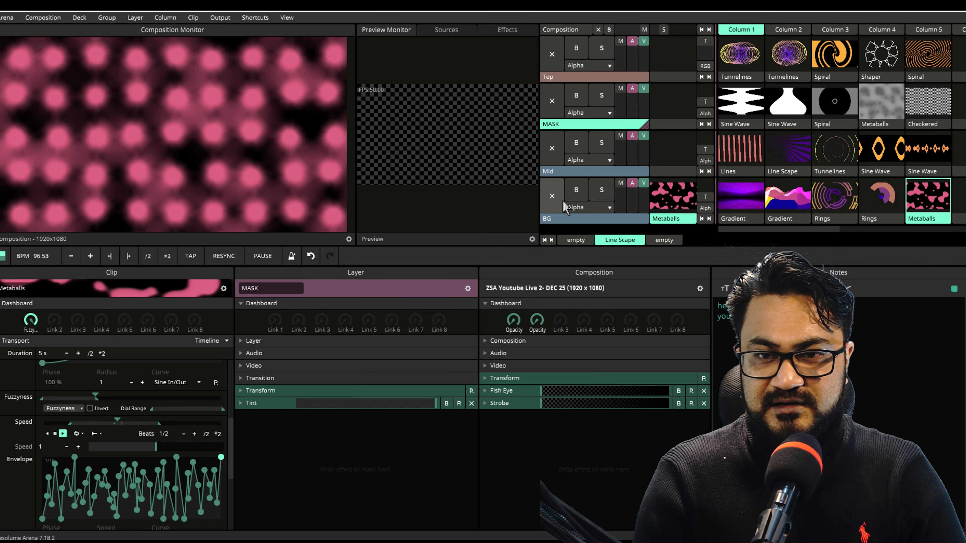
{"action": "left_click", "coordinate": [562, 201]}
Trigger the Lines clip on the Mid layer and link its Amount and Fuzzyness to the first dashboard dial with lowered upper limits.
{"action": "left_click", "coordinate": [740, 150]}
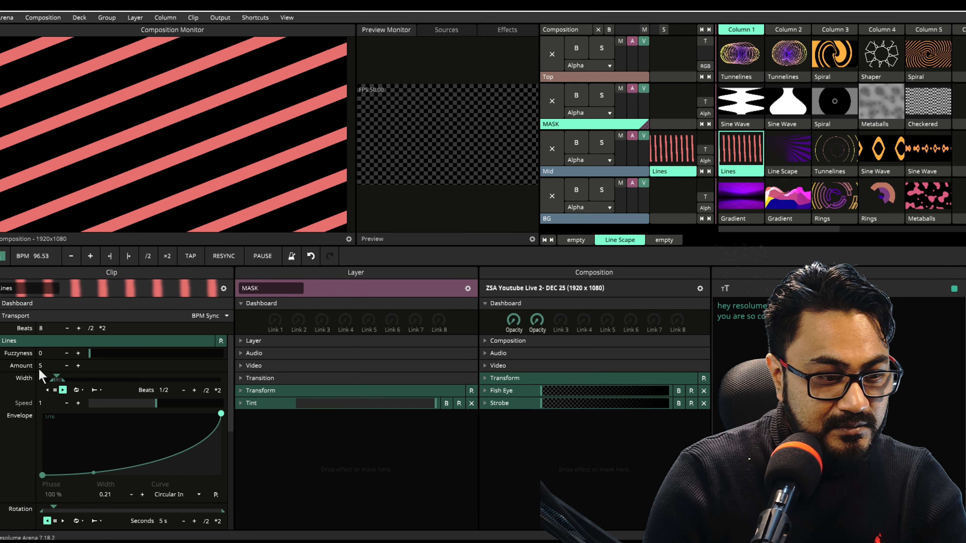
{"action": "left_click", "coordinate": [17, 306]}
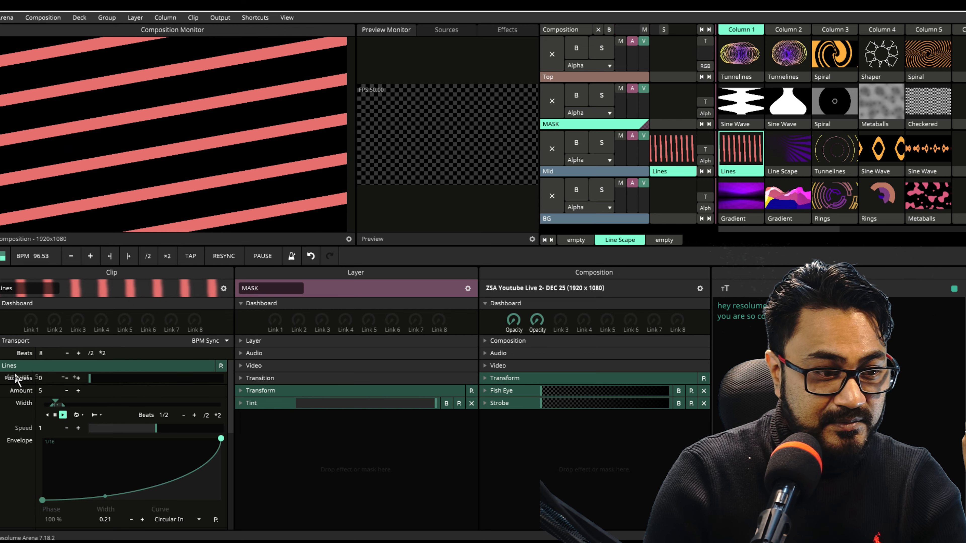
{"action": "left_click_drag", "start_coordinate": [25, 327], "coordinate": [26, 327]}
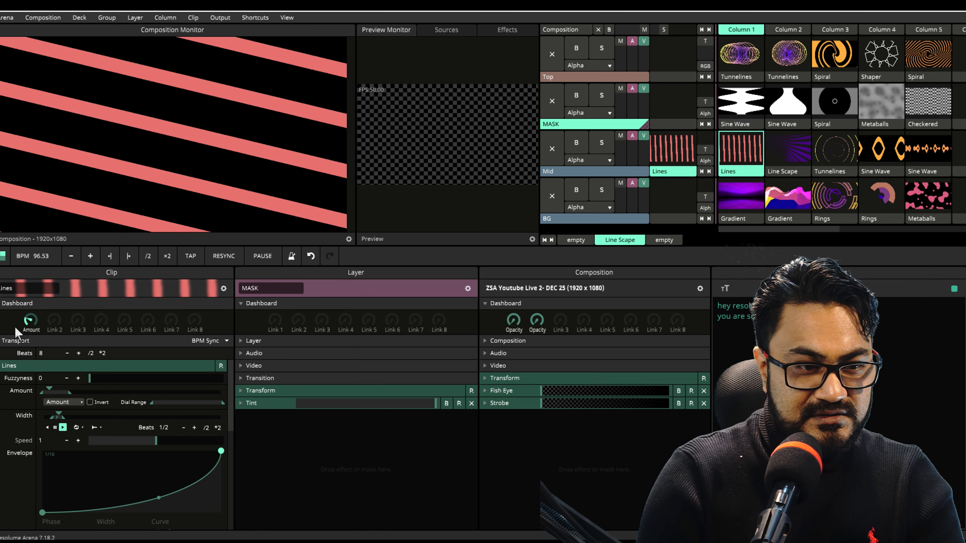
{"action": "left_click_drag", "start_coordinate": [20, 381], "coordinate": [25, 329]}
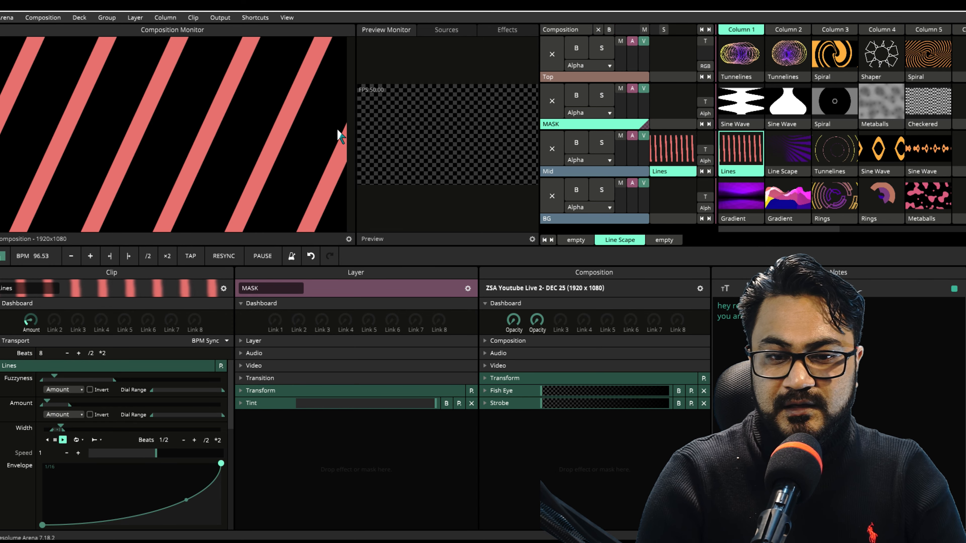
Trigger the Line Scape clip on the Mid layer, recoloring it pink and slowing its Height animation to speed 1/8.
{"action": "left_click", "coordinate": [798, 154]}
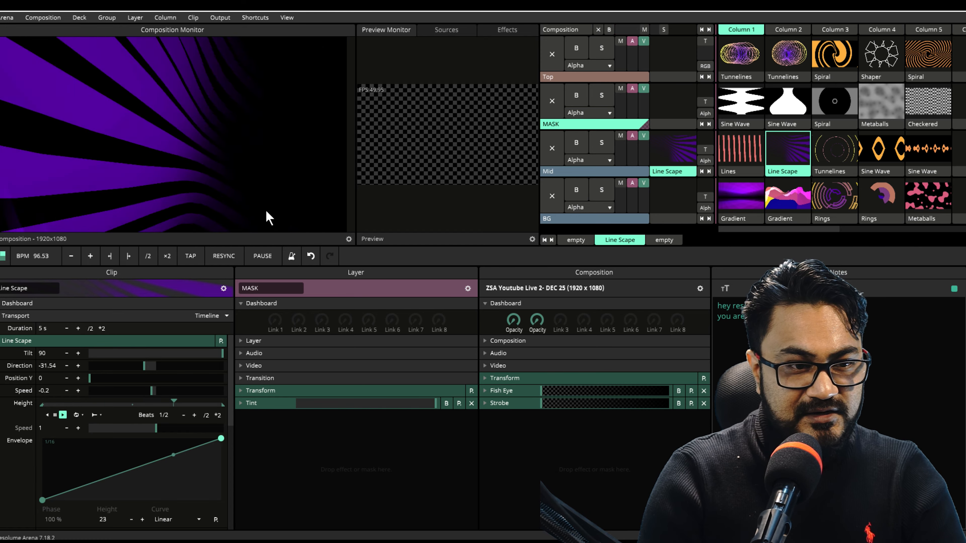
{"action": "scroll", "coordinate": [116, 404], "scroll_direction": "down", "scroll_amount": 5}
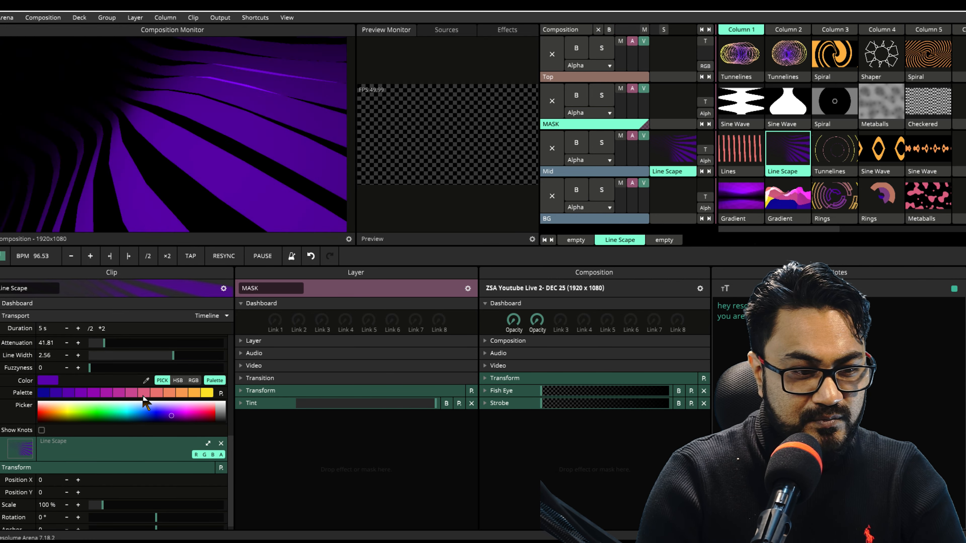
{"action": "scroll", "coordinate": [144, 398], "scroll_direction": "up", "scroll_amount": 5}
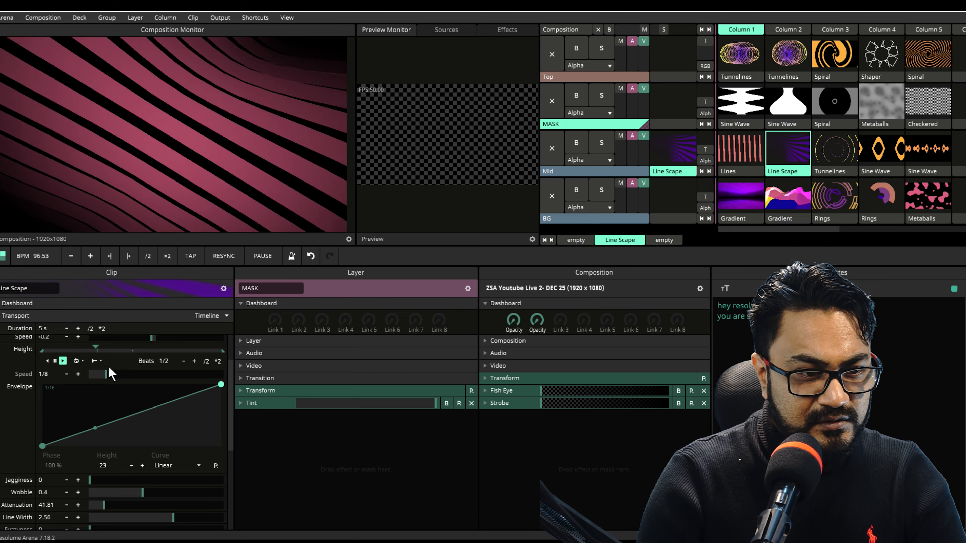
{"action": "scroll", "coordinate": [111, 373], "scroll_direction": "up", "scroll_amount": 2}
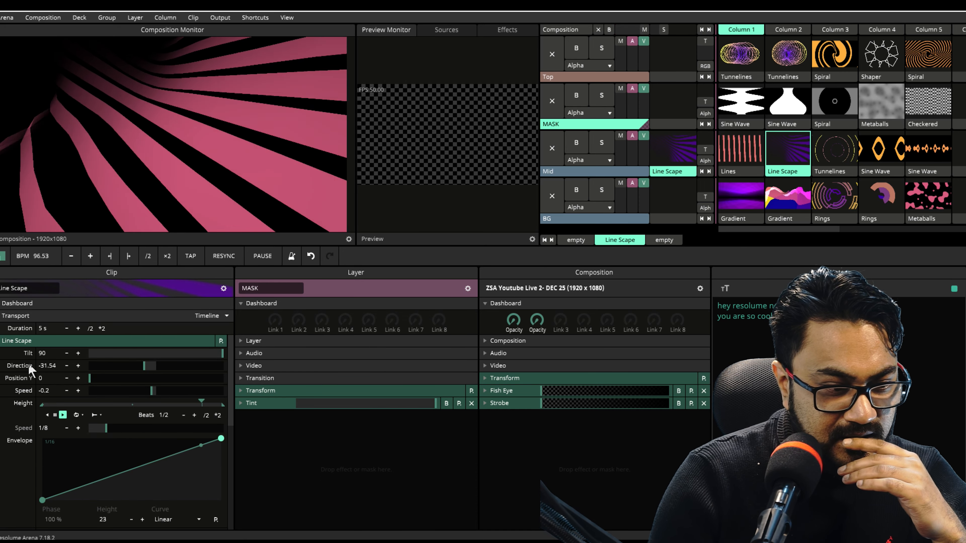
Link the Line Scape clip's Tilt to its first dashboard dial and turn the dial up close to maximum.
{"action": "left_click_drag", "start_coordinate": [24, 353], "coordinate": [25, 317]}
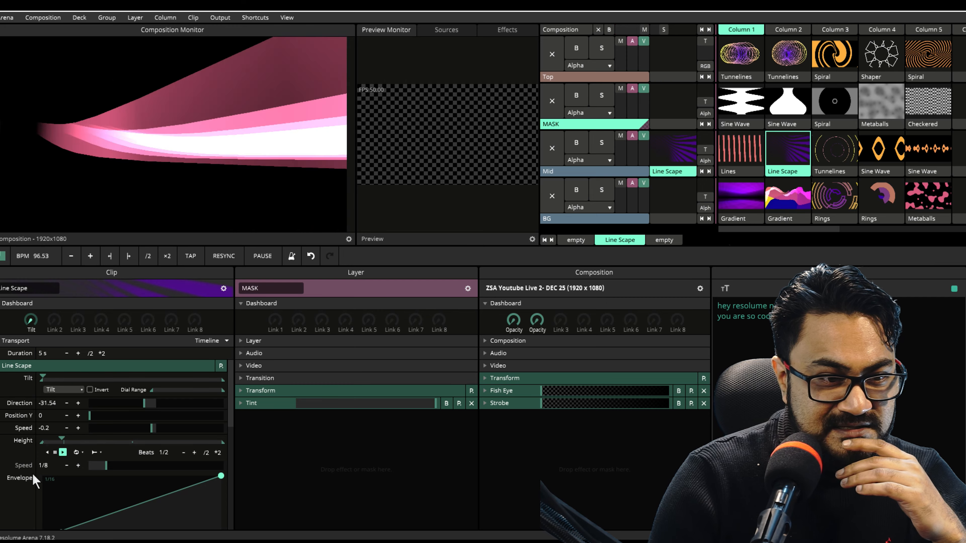
{"action": "left_click_drag", "start_coordinate": [29, 433], "coordinate": [12, 362]}
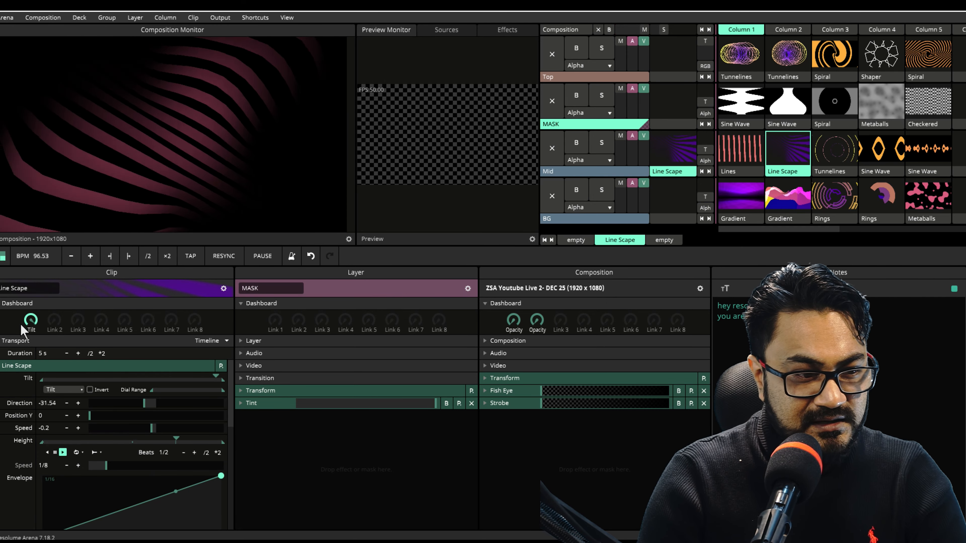
Trigger the column 3 Tunnelines clip on the Mid layer and link its Color 1 palette to the clip's first dashboard dial.
{"action": "left_click", "coordinate": [834, 150]}
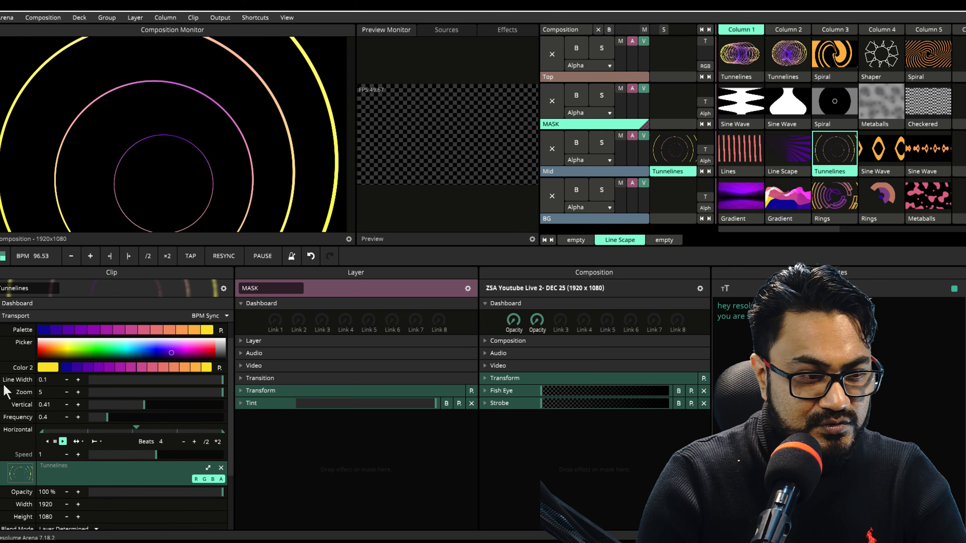
{"action": "scroll", "coordinate": [32, 372], "scroll_direction": "up", "scroll_amount": 2}
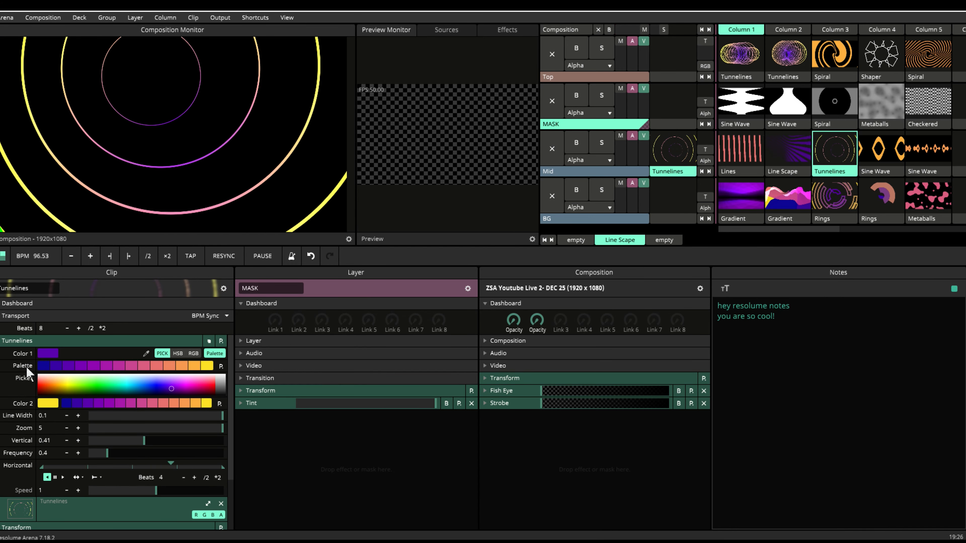
{"action": "left_click_drag", "start_coordinate": [25, 366], "coordinate": [35, 325]}
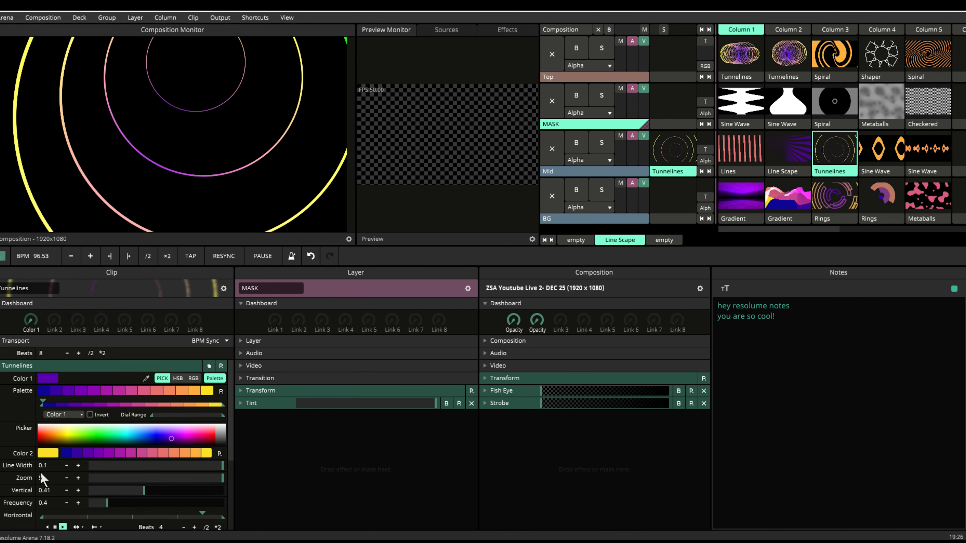
Link the Tunnelines clip's Zoom to the same first dashboard dial as Color 1 and raise the lower limit of its range.
{"action": "left_click_drag", "start_coordinate": [20, 478], "coordinate": [31, 325]}
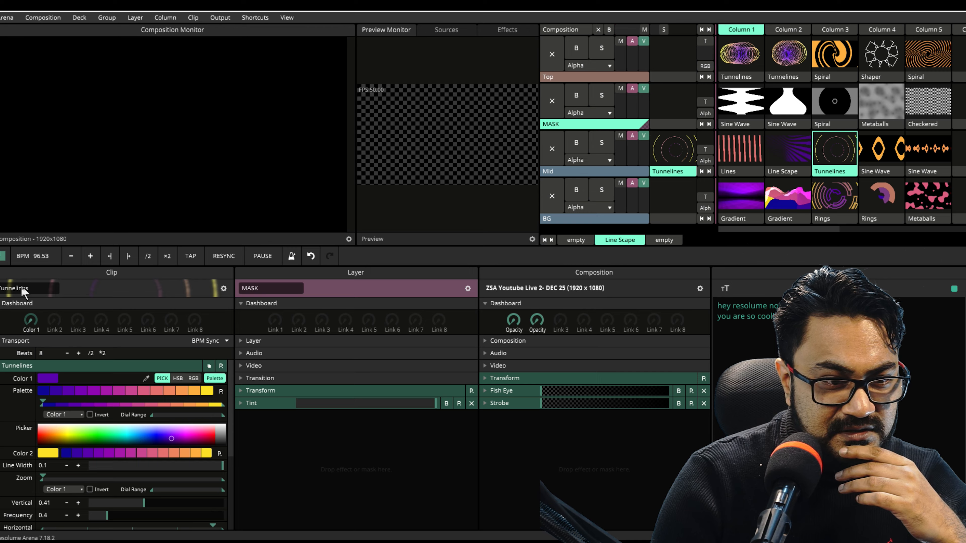
{"action": "mouse_move", "coordinate": [35, 325]}
{"action": "left_mouse_down"}
{"action": "mouse_move", "coordinate": [28, 248]}
{"action": "mouse_move", "coordinate": [20, 322]}
{"action": "left_mouse_up"}
{"action": "left_click_drag", "start_coordinate": [43, 480], "coordinate": [83, 481]}
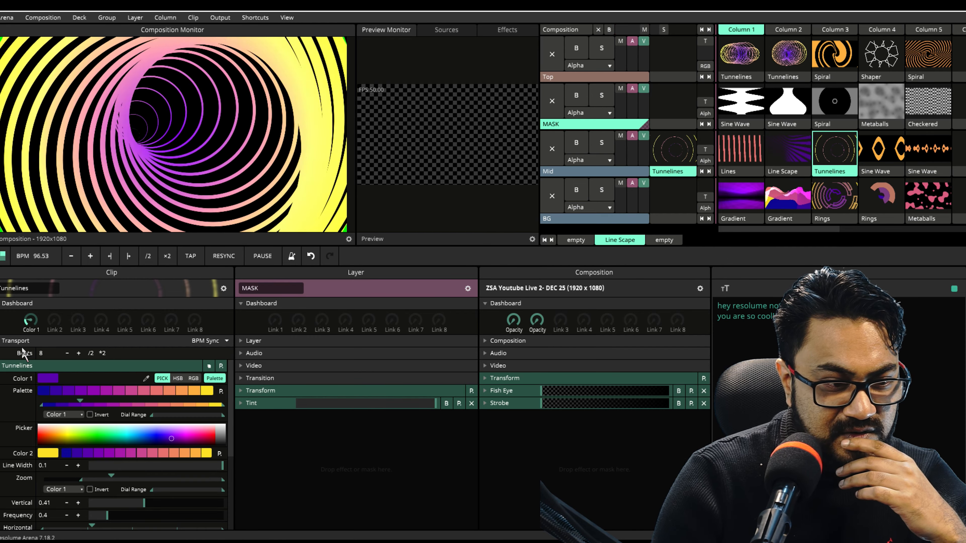
{"action": "left_click_drag", "start_coordinate": [28, 323], "coordinate": [31, 384]}
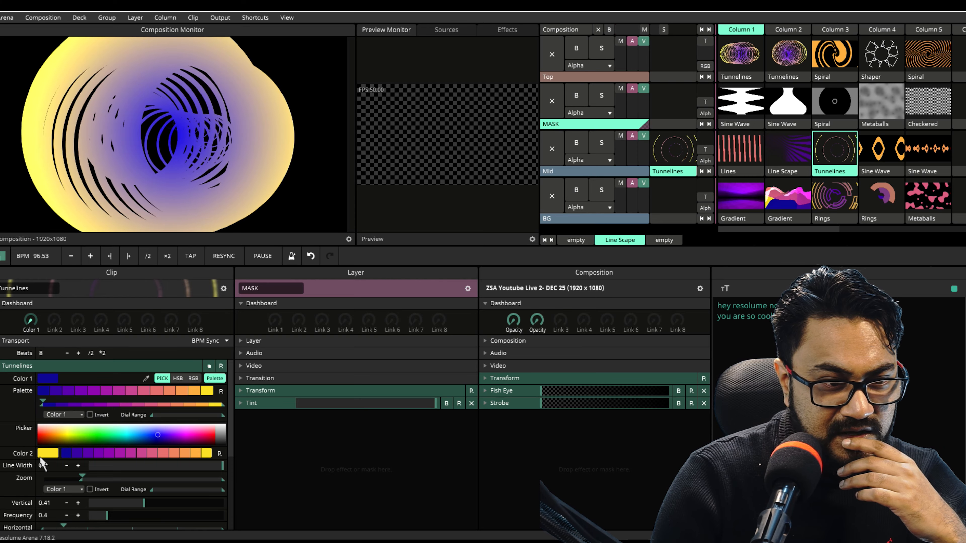
{"action": "left_click_drag", "start_coordinate": [40, 459], "coordinate": [17, 476]}
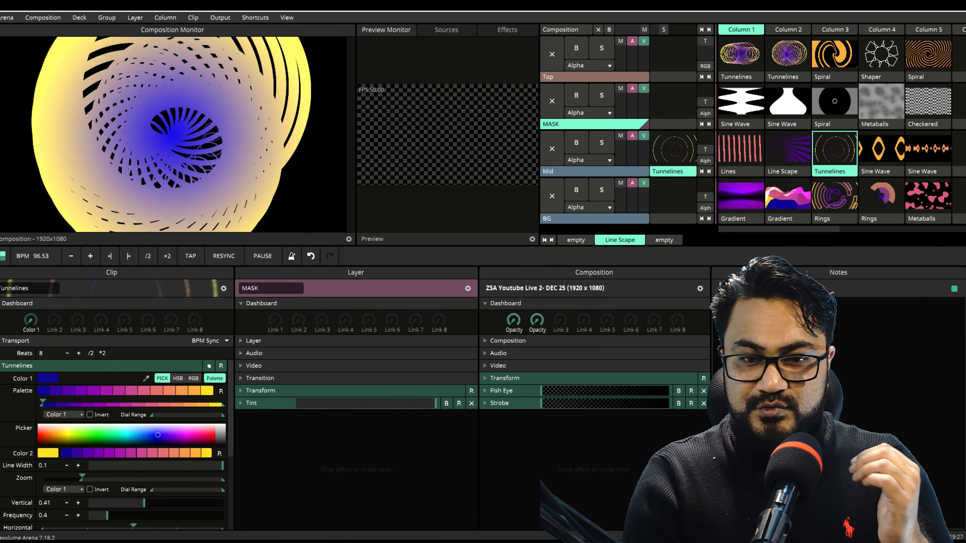
Set the column 4 Sine Wave clip's Line Width to 0.39 on the Mid layer and link its Frequency to the first dashboard dial.
{"action": "left_click", "coordinate": [881, 159]}
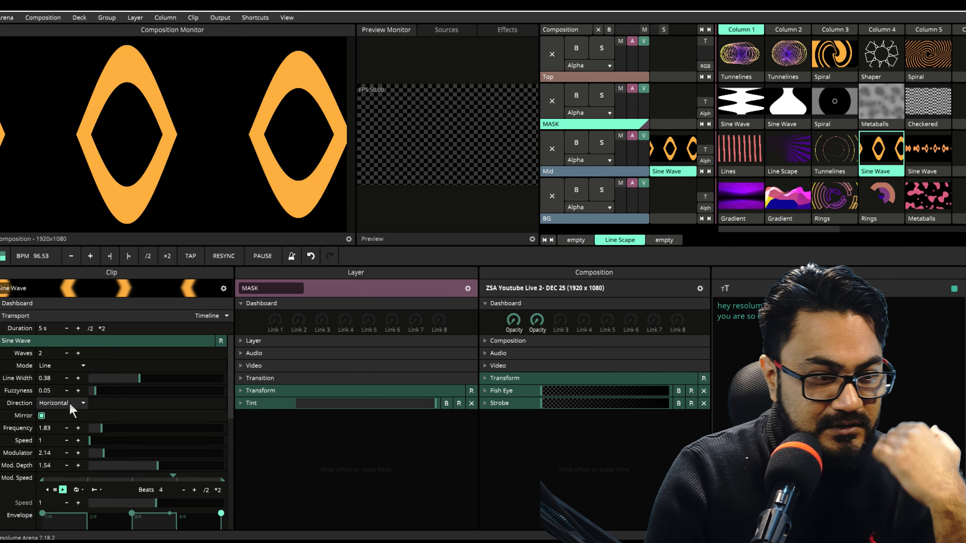
{"action": "mouse_move", "coordinate": [139, 378]}
{"action": "left_mouse_down"}
{"action": "mouse_move", "coordinate": [127, 390]}
{"action": "mouse_move", "coordinate": [141, 389]}
{"action": "left_mouse_up"}
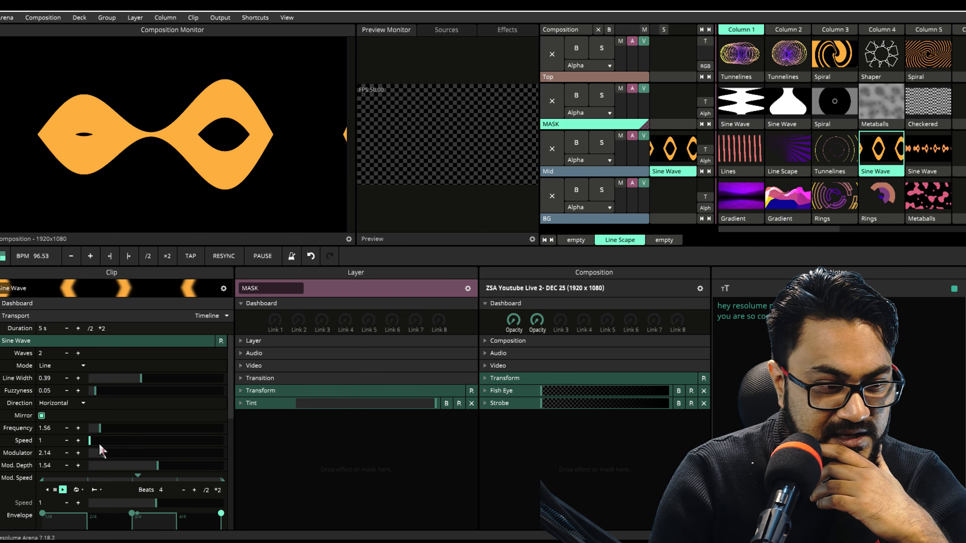
{"action": "left_click_drag", "start_coordinate": [23, 396], "coordinate": [36, 328]}
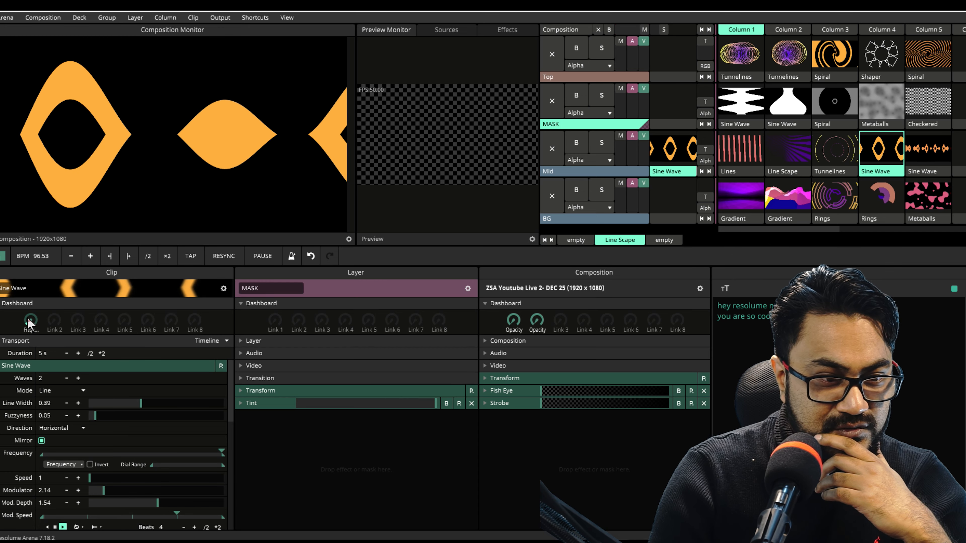
{"action": "left_click_drag", "start_coordinate": [30, 324], "coordinate": [20, 378]}
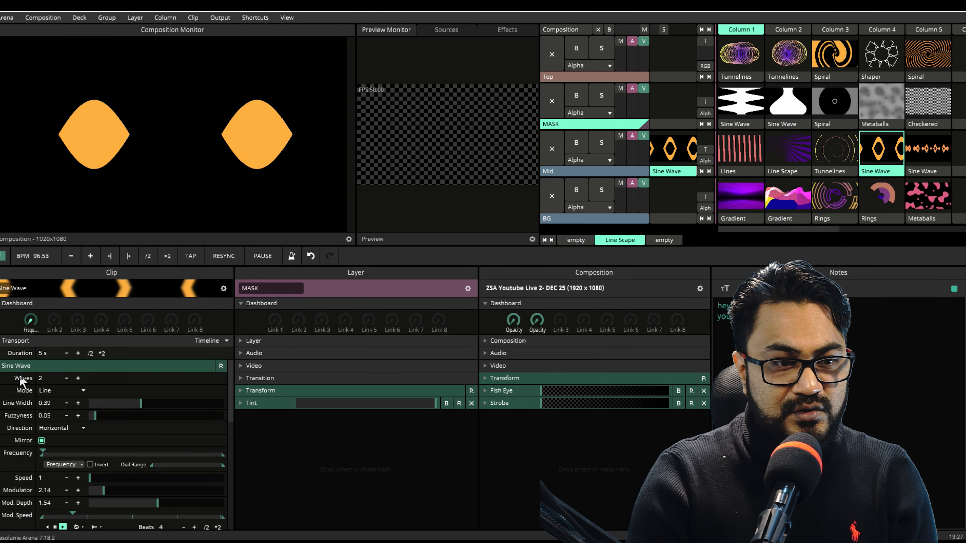
Link the column 5 Sine Wave clip's Speed to its first dashboard dial, then clear the Mid layer.
{"action": "left_click", "coordinate": [928, 150]}
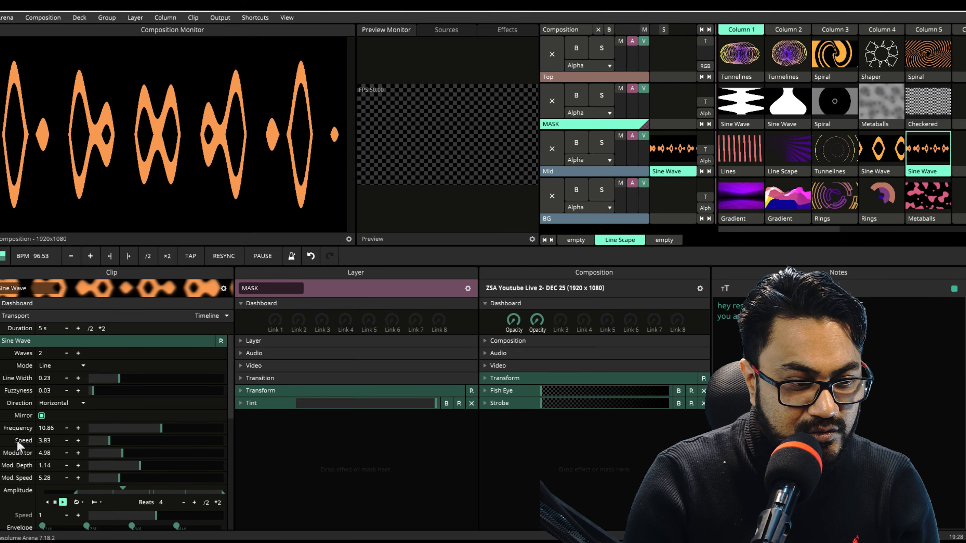
{"action": "left_click_drag", "start_coordinate": [20, 442], "coordinate": [23, 304]}
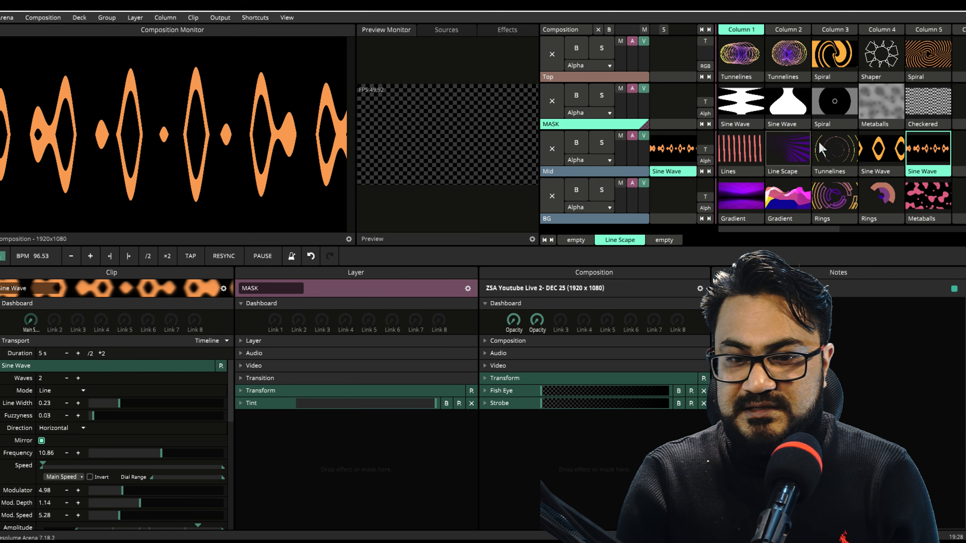
{"action": "left_click", "coordinate": [551, 148]}
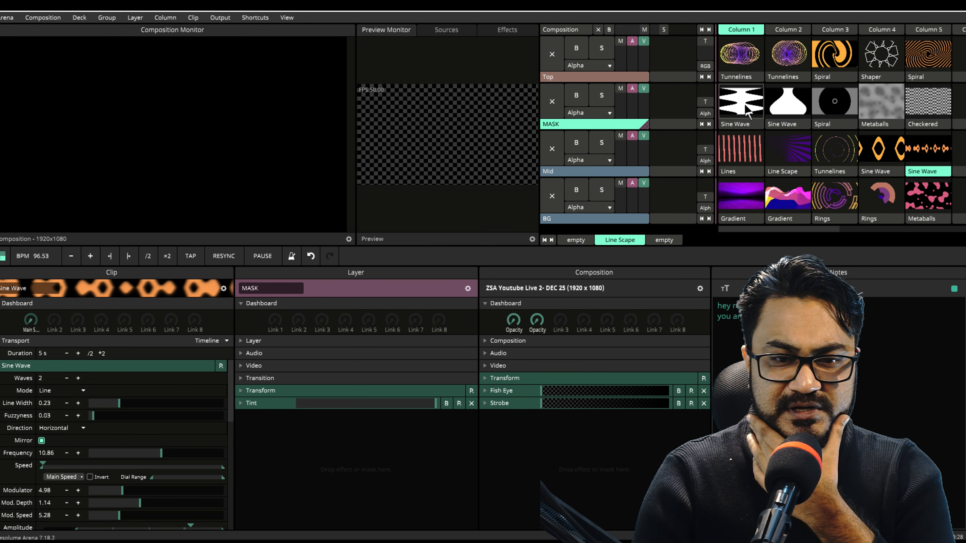
Trigger the column 1 Tunnelines clip on the Top layer, link its Frequency to the first dashboard dial, and lower the range's upper limit.
{"action": "left_click", "coordinate": [740, 60]}
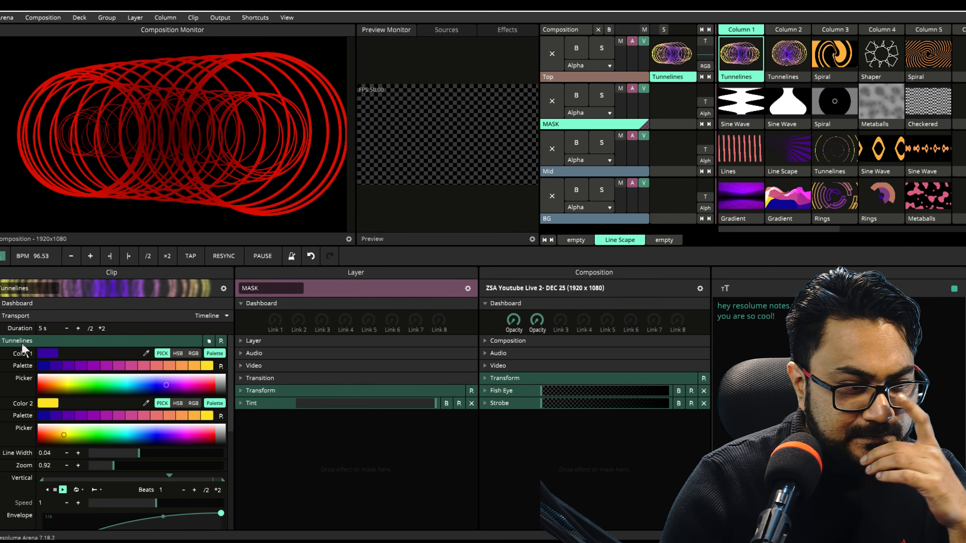
{"action": "scroll", "coordinate": [21, 480], "scroll_direction": "down", "scroll_amount": 3}
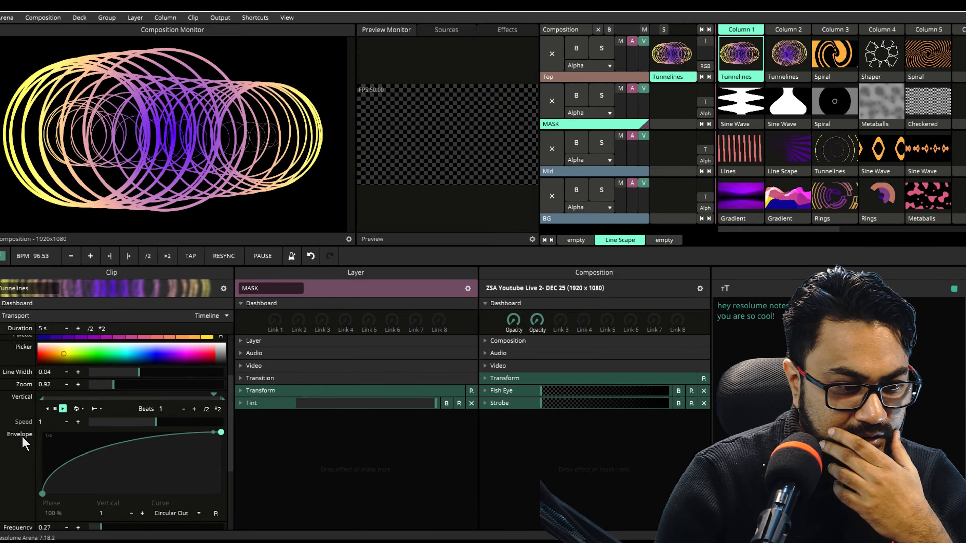
{"action": "scroll", "coordinate": [23, 437], "scroll_direction": "down", "scroll_amount": 4}
{"action": "left_click_drag", "start_coordinate": [23, 418], "coordinate": [36, 319]}
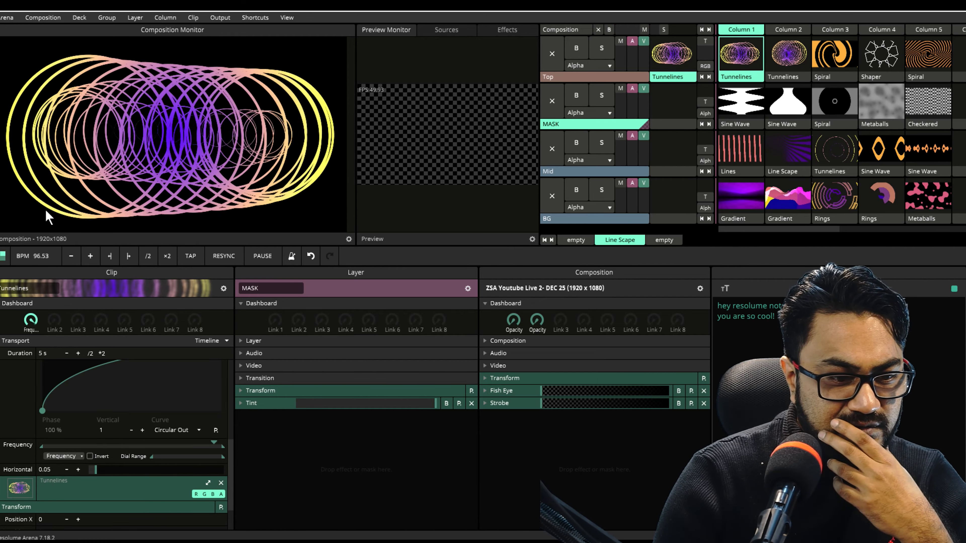
{"action": "left_click_drag", "start_coordinate": [226, 449], "coordinate": [146, 449]}
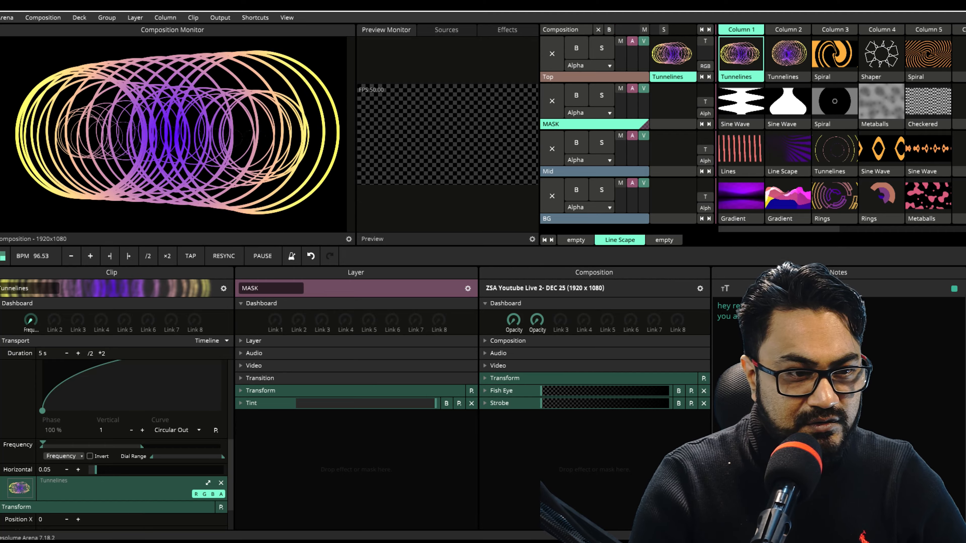
Trigger the Top layer's column 2 Tunnelines clip and link its Line Width to the first dashboard dial with the range narrowed at both ends.
{"action": "left_click", "coordinate": [784, 63]}
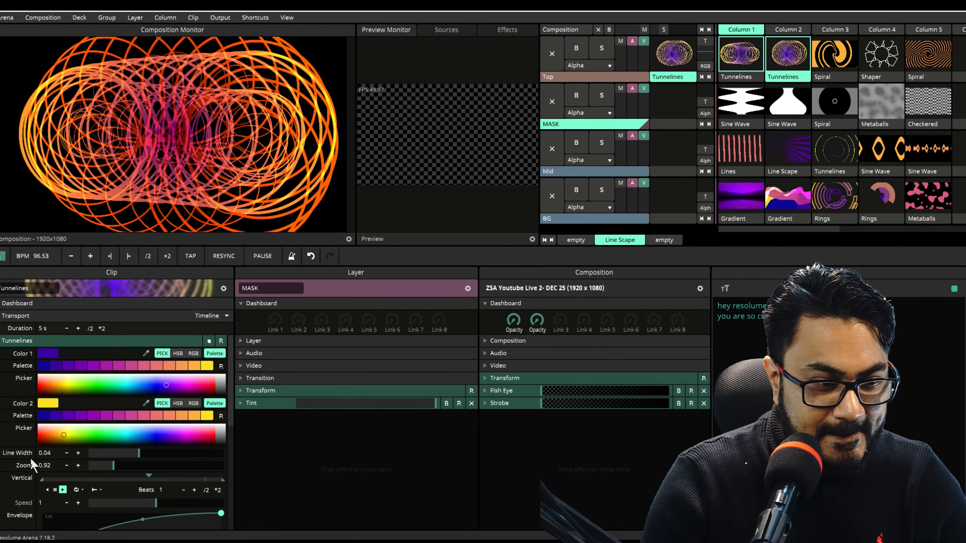
{"action": "mouse_move", "coordinate": [11, 453]}
{"action": "left_mouse_down"}
{"action": "mouse_move", "coordinate": [11, 304]}
{"action": "mouse_move", "coordinate": [30, 320]}
{"action": "mouse_move", "coordinate": [28, 231]}
{"action": "mouse_move", "coordinate": [21, 385]}
{"action": "mouse_move", "coordinate": [6, 283]}
{"action": "left_mouse_up"}
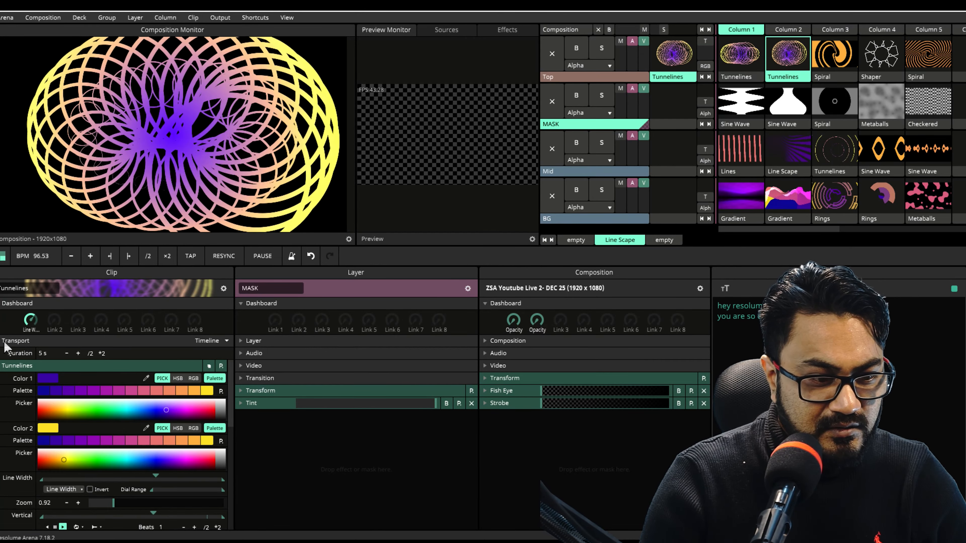
{"action": "left_click_drag", "start_coordinate": [40, 481], "coordinate": [72, 480]}
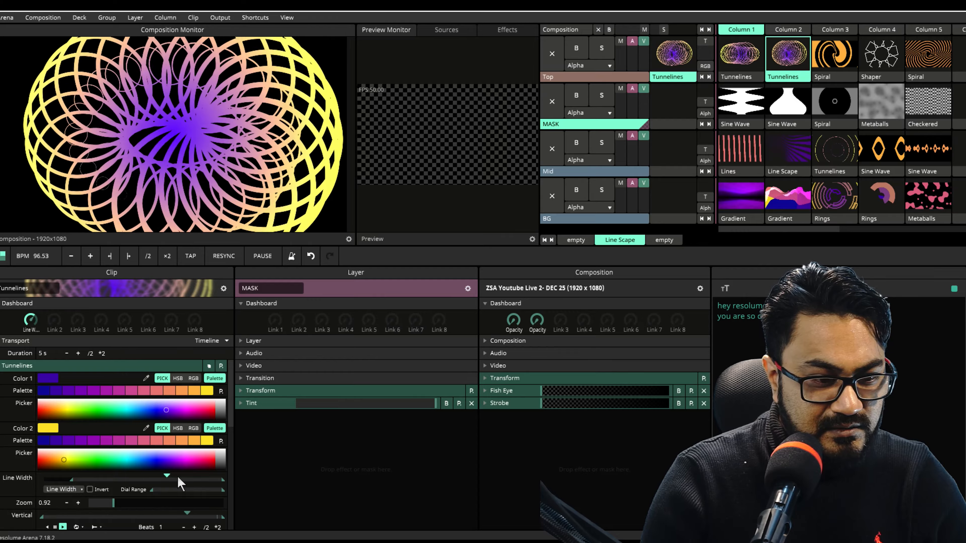
{"action": "left_click_drag", "start_coordinate": [221, 481], "coordinate": [181, 480]}
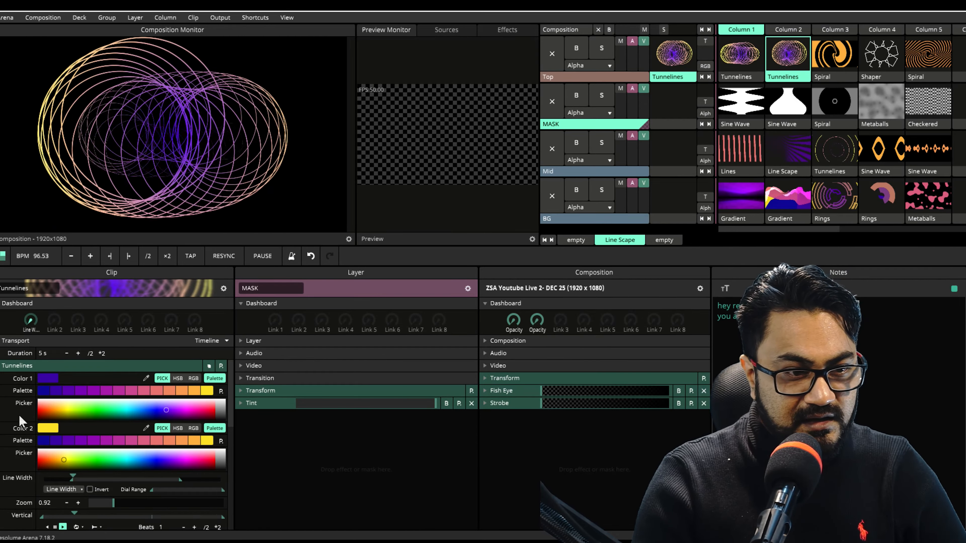
Link the column 2 Tunnelines clip's Zoom to the same first dashboard dial, inverted and with a raised lower range limit.
{"action": "scroll", "coordinate": [20, 421], "scroll_direction": "down", "scroll_amount": 5}
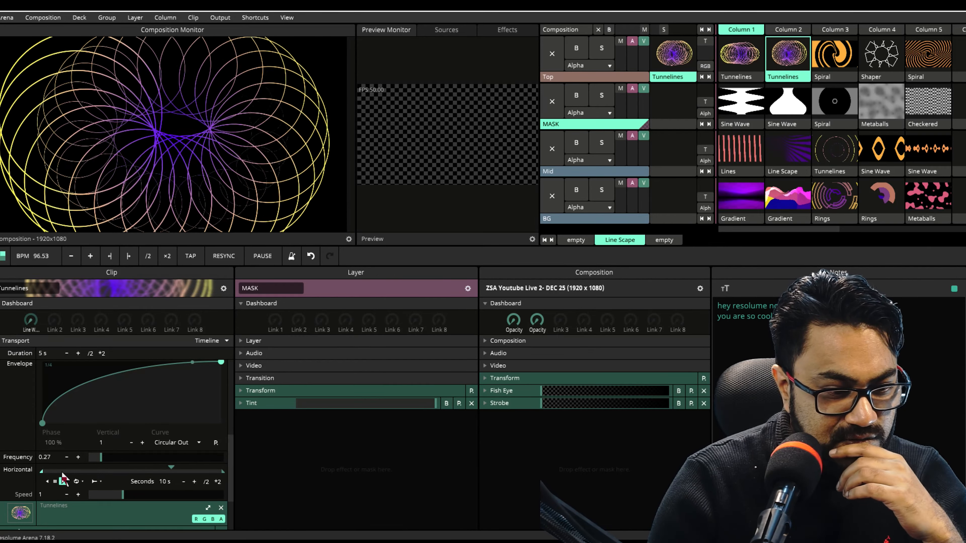
{"action": "scroll", "coordinate": [26, 446], "scroll_direction": "up", "scroll_amount": 4}
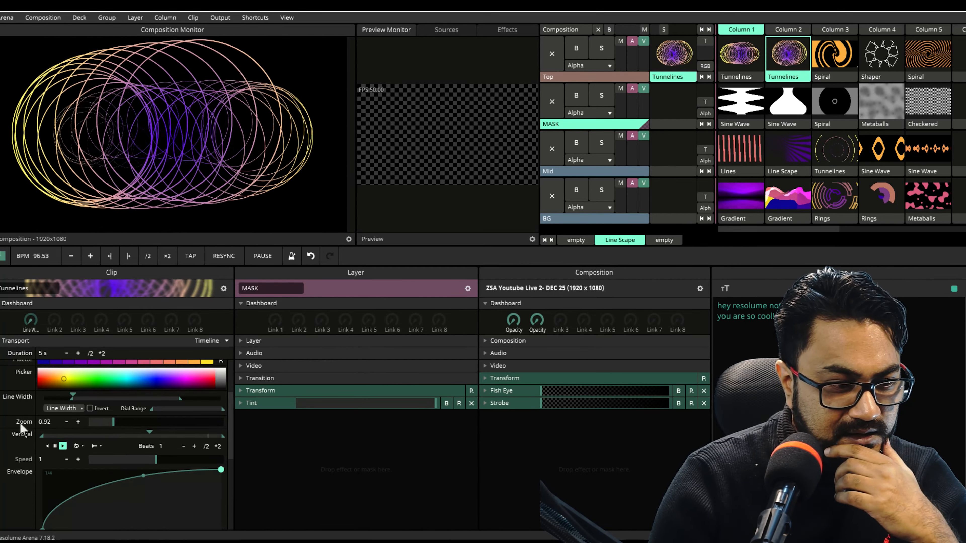
{"action": "left_click_drag", "start_coordinate": [20, 427], "coordinate": [24, 394]}
{"action": "left_click_drag", "start_coordinate": [30, 328], "coordinate": [31, 330]}
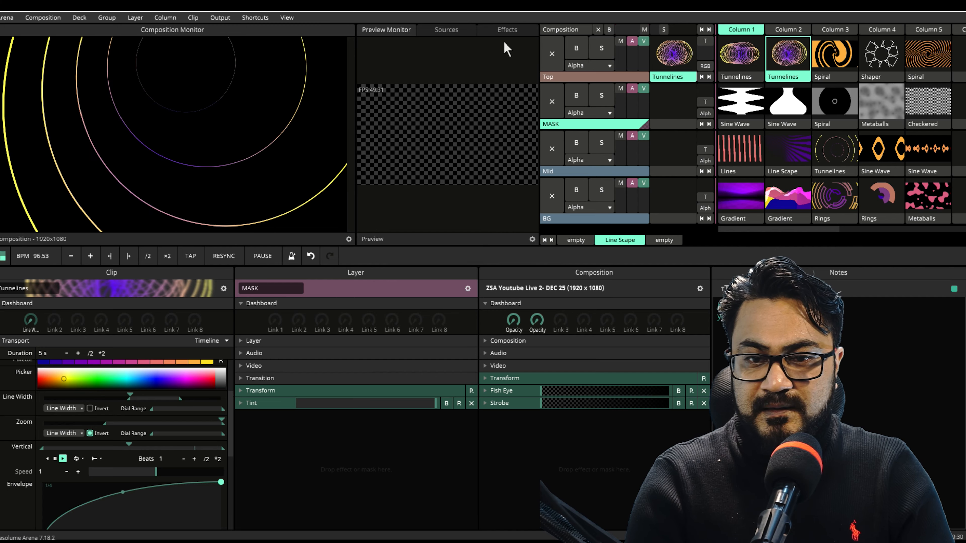
Trigger the Top layer's column 3 Spiral clip and link its Leafs, with a narrowed range, and its Distortion to the first dashboard dial.
{"action": "left_click", "coordinate": [837, 68]}
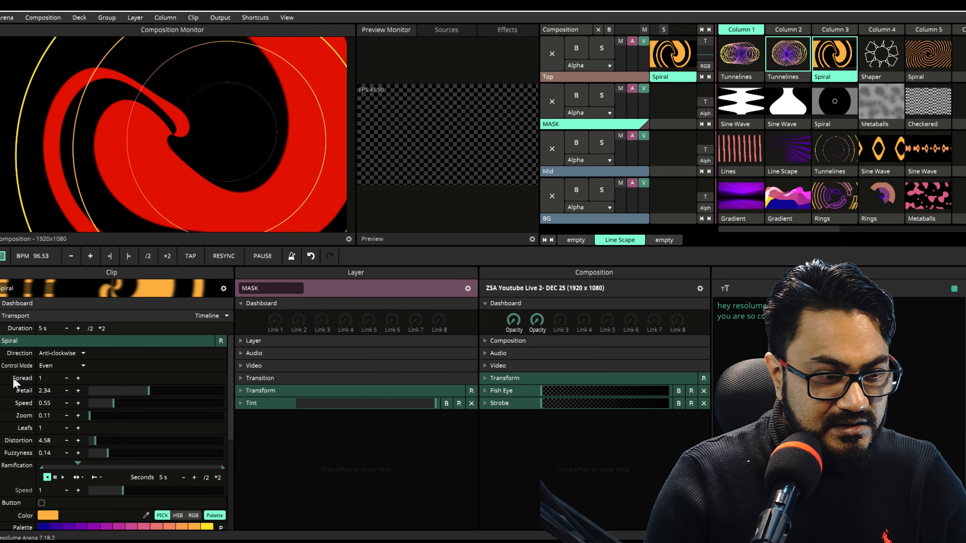
{"action": "left_click_drag", "start_coordinate": [15, 384], "coordinate": [30, 320]}
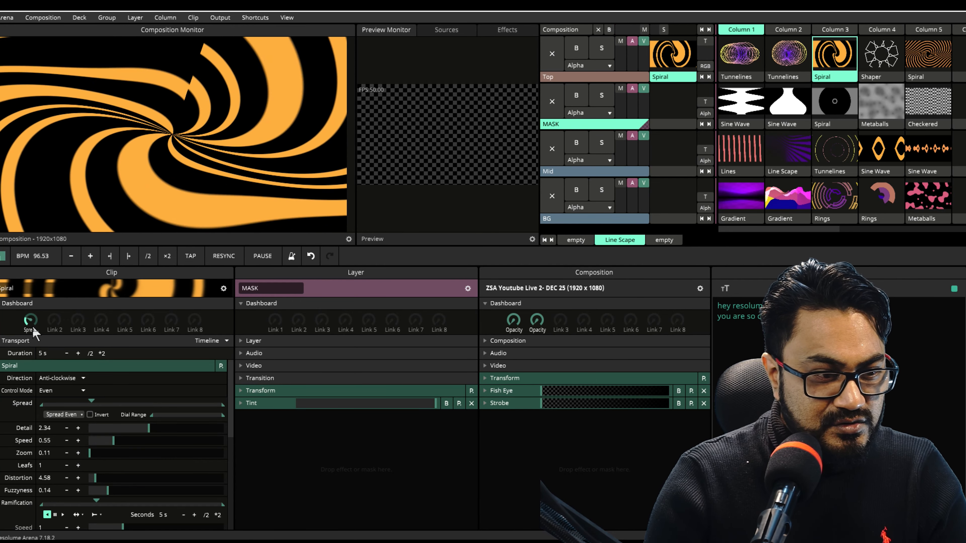
{"action": "key", "text": "ctrl+z"}
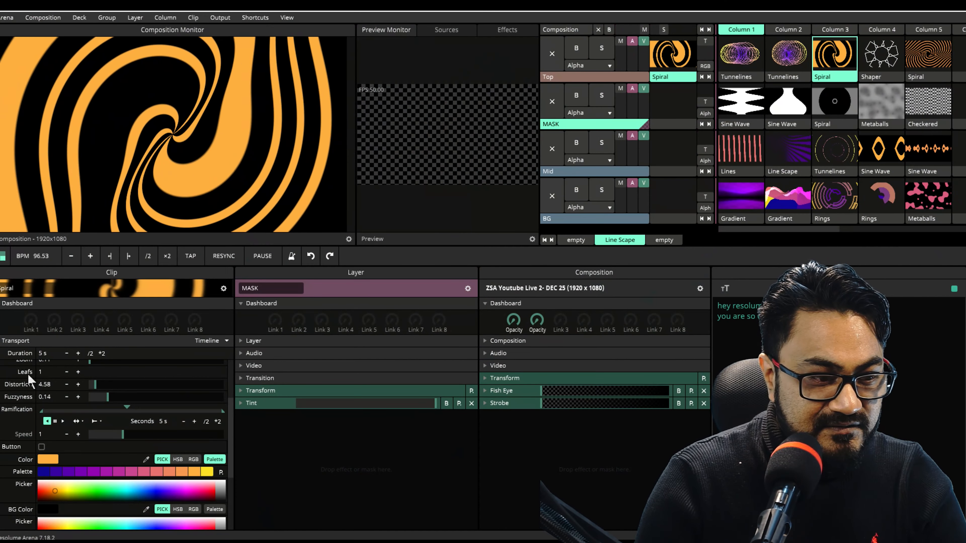
{"action": "left_click_drag", "start_coordinate": [25, 373], "coordinate": [24, 283]}
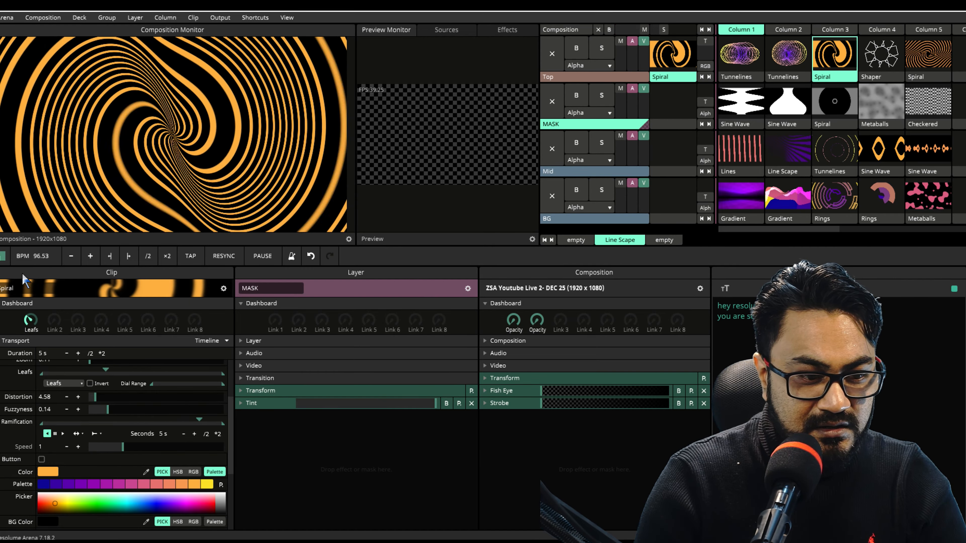
{"action": "scroll", "coordinate": [27, 469], "scroll_direction": "up", "scroll_amount": 3}
{"action": "left_click_drag", "start_coordinate": [27, 469], "coordinate": [30, 318]}
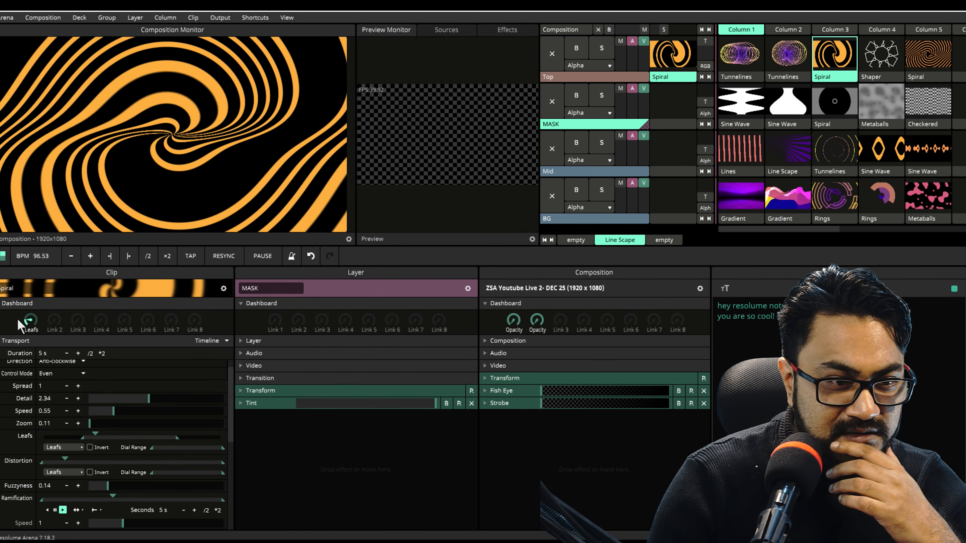
Trigger the column 4 Shaper clip on the Top layer and link its Radial Cloner End Radius to the first dashboard dial.
{"action": "left_click", "coordinate": [885, 64]}
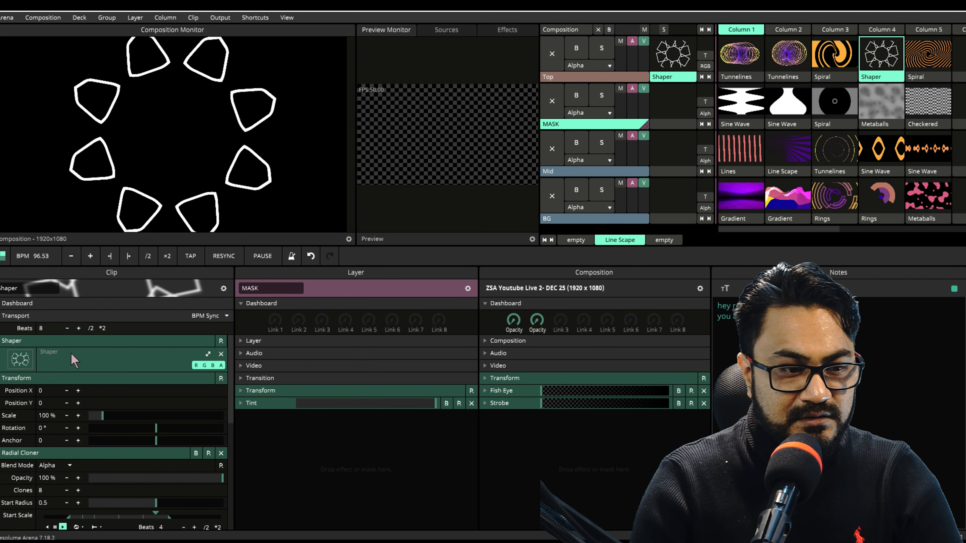
{"action": "left_click", "coordinate": [17, 457]}
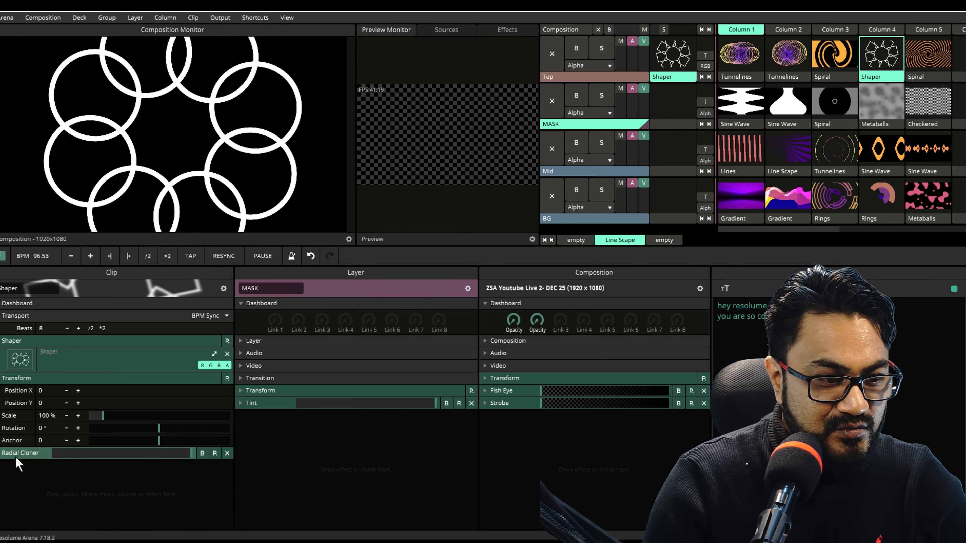
{"action": "left_click", "coordinate": [21, 380]}
{"action": "left_click", "coordinate": [22, 392]}
{"action": "scroll", "coordinate": [17, 464], "scroll_direction": "down", "scroll_amount": 4}
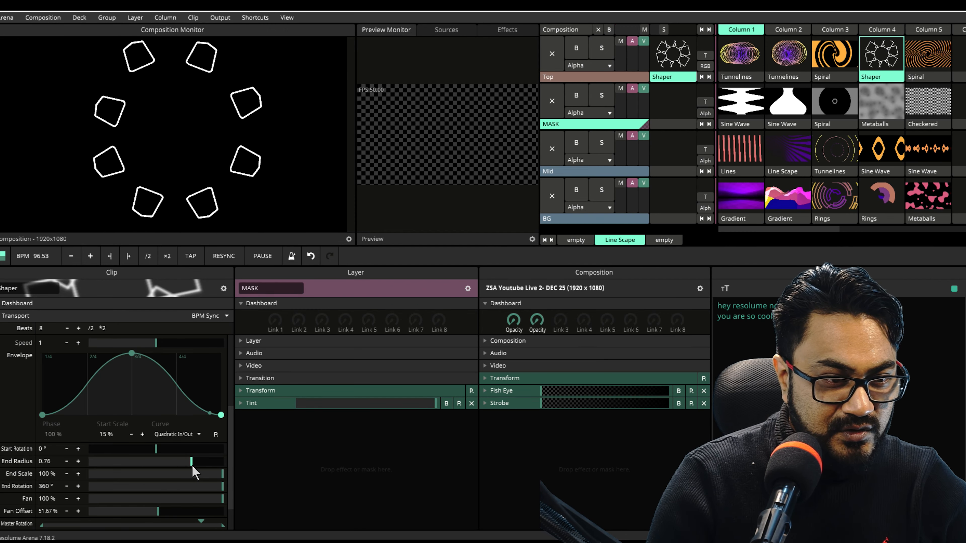
{"action": "left_click_drag", "start_coordinate": [37, 453], "coordinate": [20, 383]}
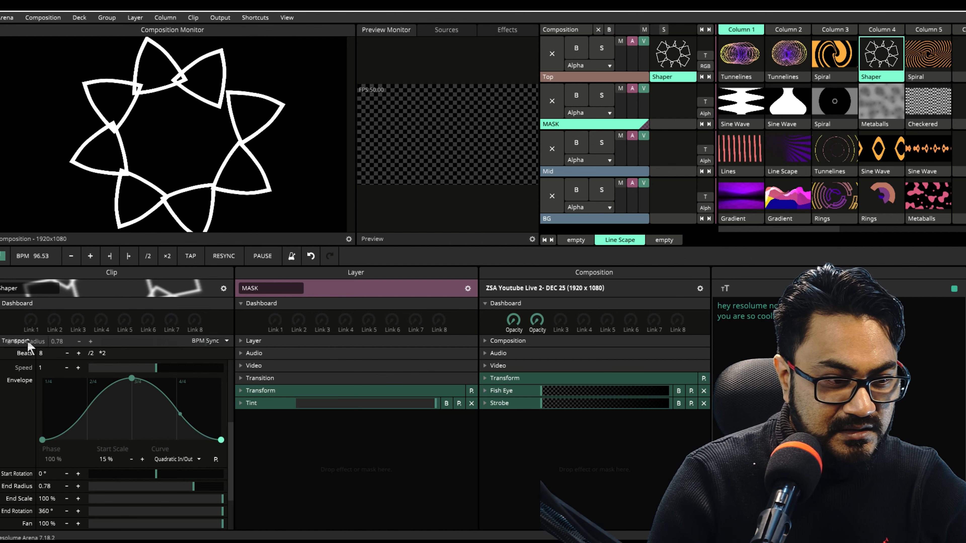
Link the Radial Cloner's Fan Offset to the Shaper clip's first dashboard dial and narrow its range at both ends.
{"action": "scroll", "coordinate": [36, 469], "scroll_direction": "down", "scroll_amount": 2}
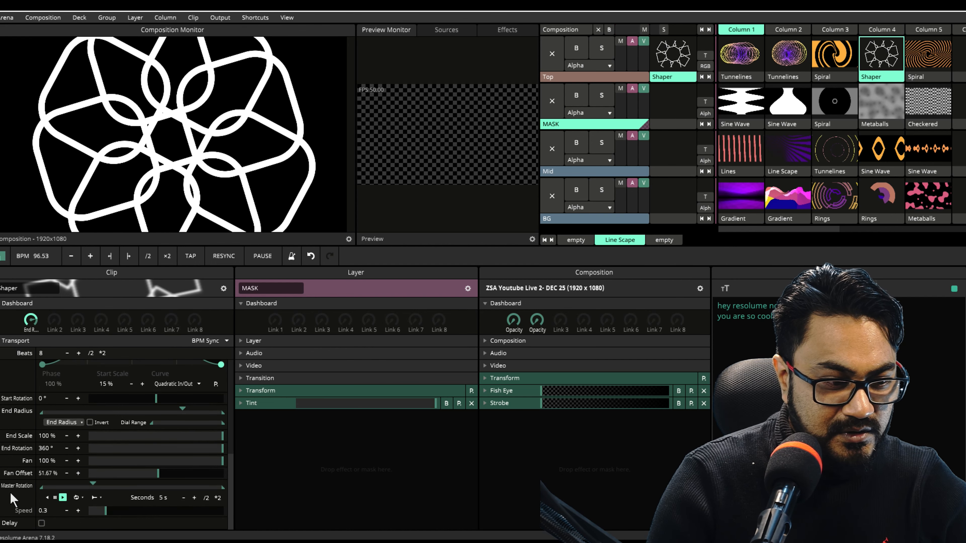
{"action": "left_click_drag", "start_coordinate": [22, 473], "coordinate": [26, 328]}
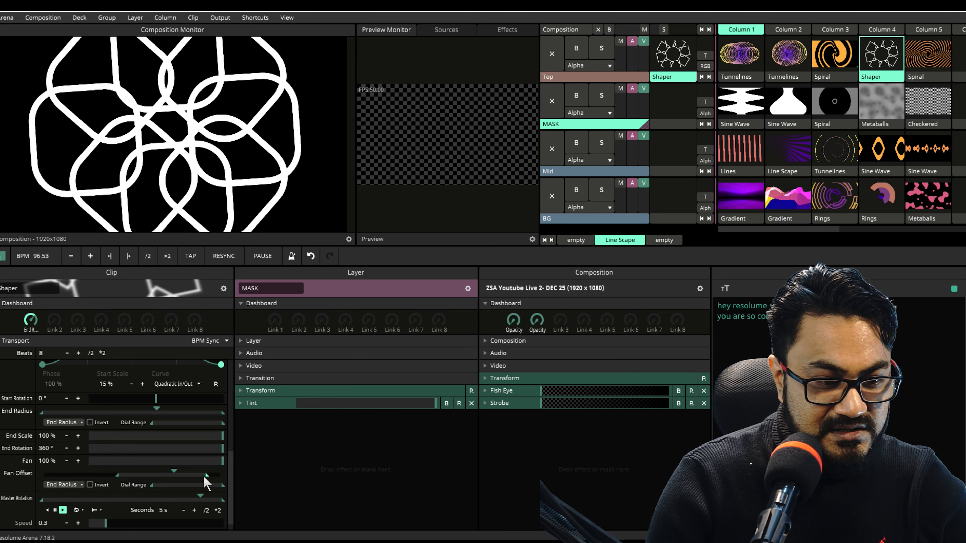
{"action": "scroll", "coordinate": [50, 419], "scroll_direction": "up", "scroll_amount": 3}
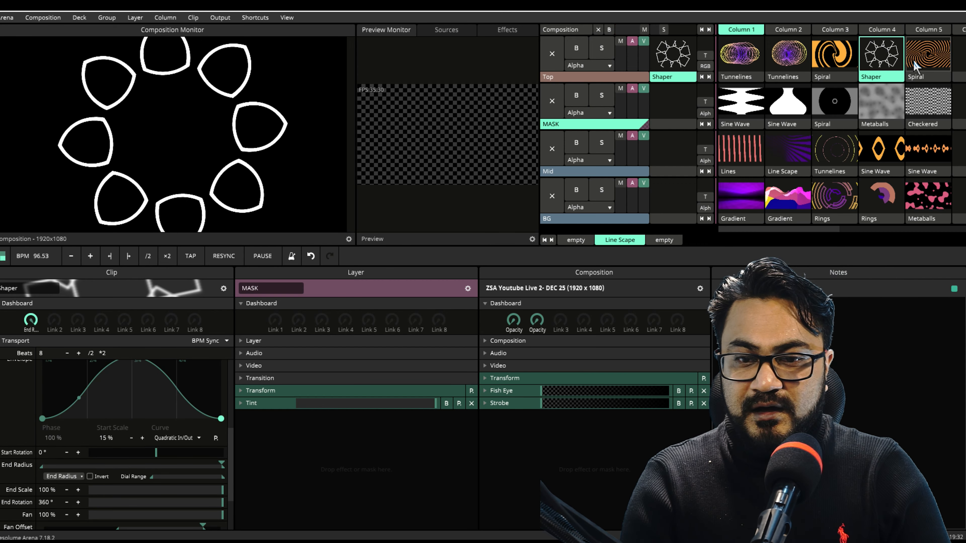
Trigger the Top layer's column 5 Spiral clip and link its Speed to the first dashboard dial with the range narrowed at both ends.
{"action": "left_click", "coordinate": [928, 53]}
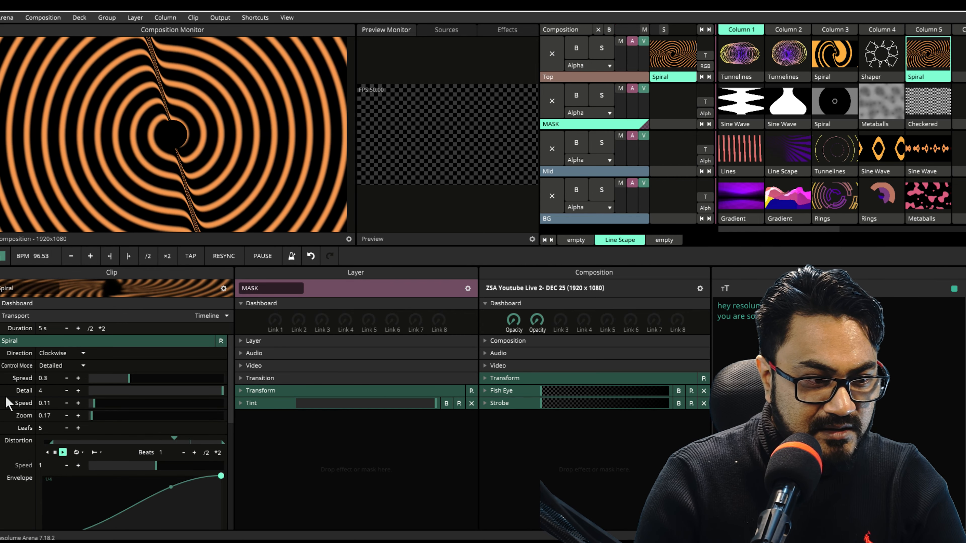
{"action": "key", "text": "ctrl+z"}
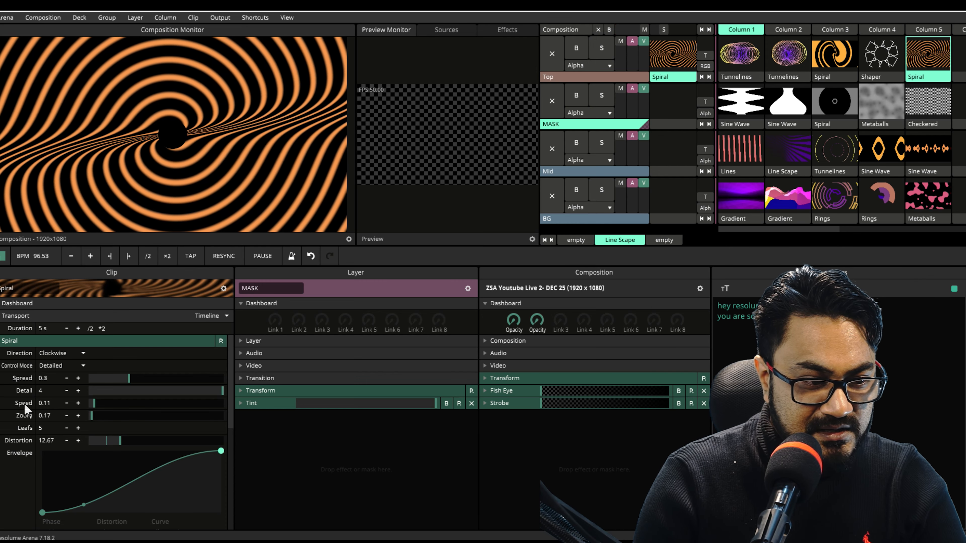
{"action": "left_click_drag", "start_coordinate": [23, 403], "coordinate": [33, 327]}
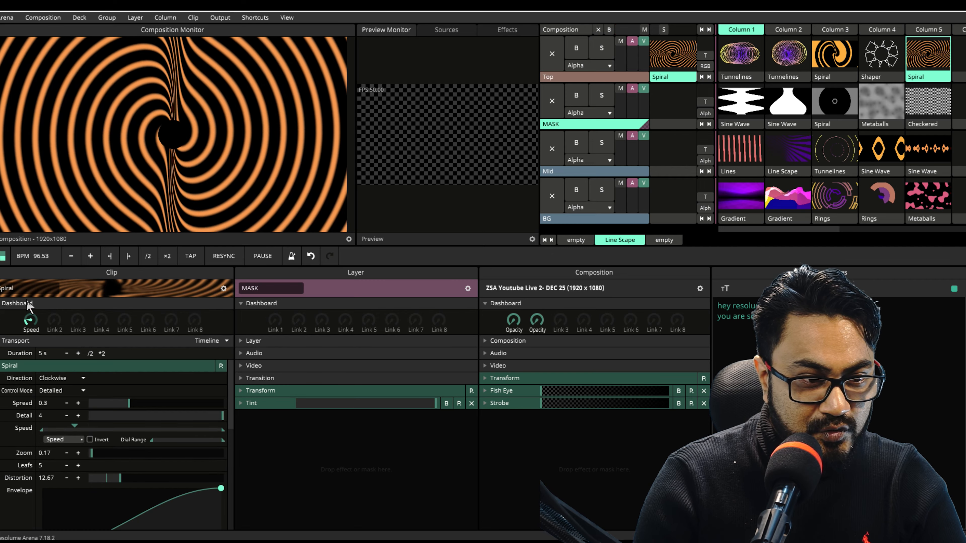
{"action": "left_click_drag", "start_coordinate": [46, 195], "coordinate": [45, 333]}
{"action": "left_click_drag", "start_coordinate": [43, 429], "coordinate": [72, 429]}
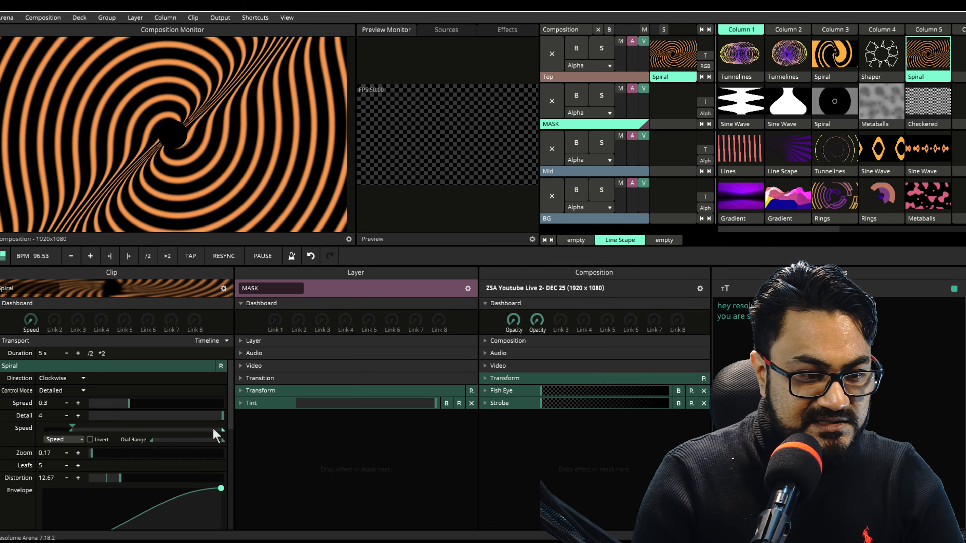
{"action": "left_click_drag", "start_coordinate": [217, 429], "coordinate": [204, 430]}
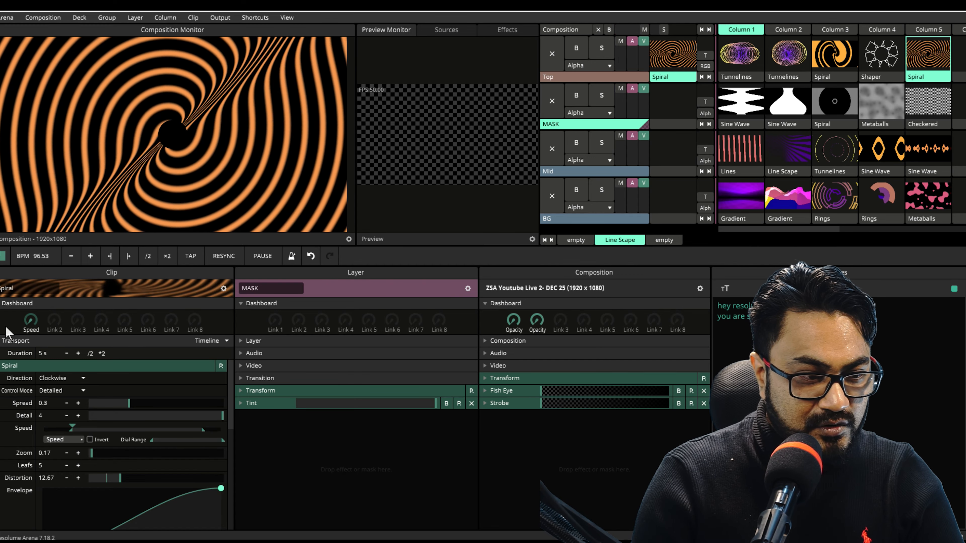
{"action": "left_click_drag", "start_coordinate": [30, 324], "coordinate": [25, 143]}
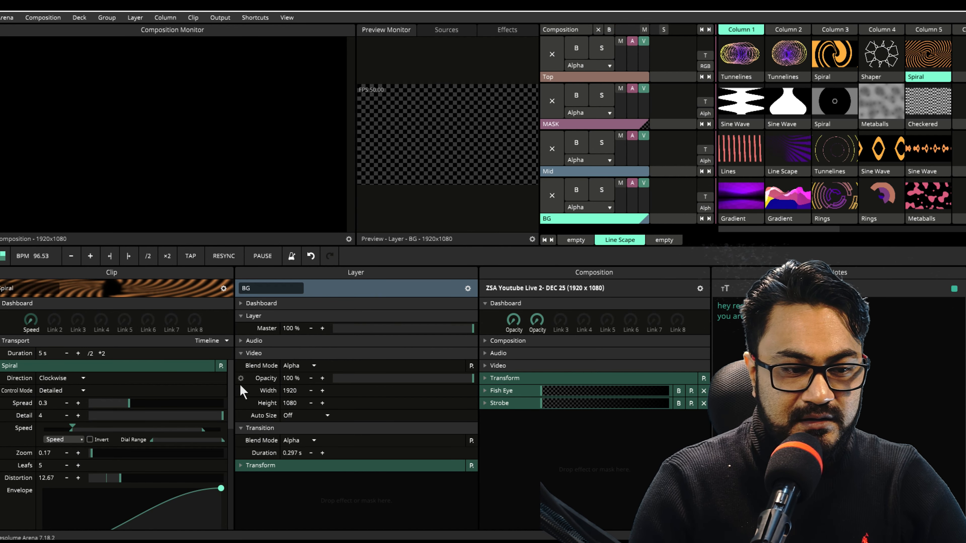
Trigger the column 2 Gradient clip on the BG layer and add the Acuarela video effect to that layer.
{"action": "left_click", "coordinate": [248, 355]}
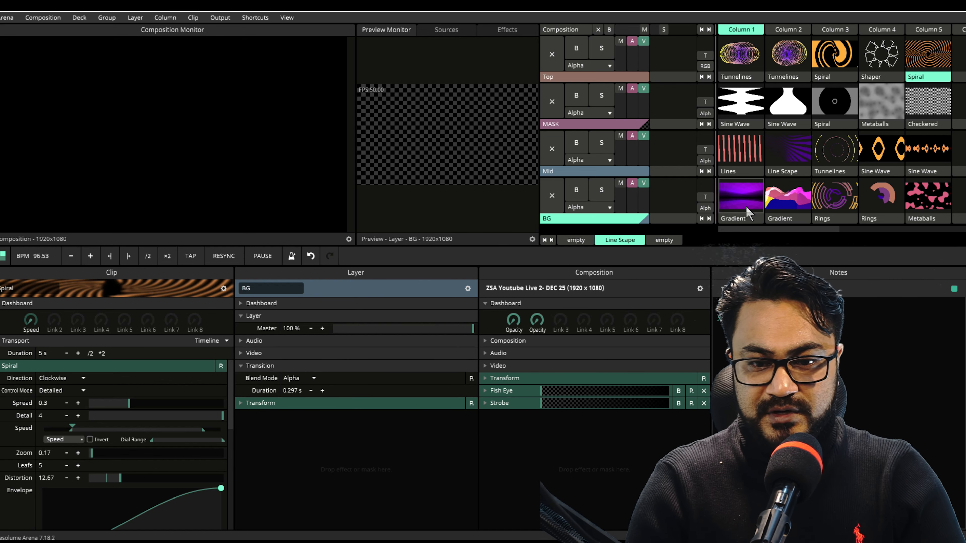
{"action": "left_click", "coordinate": [785, 202]}
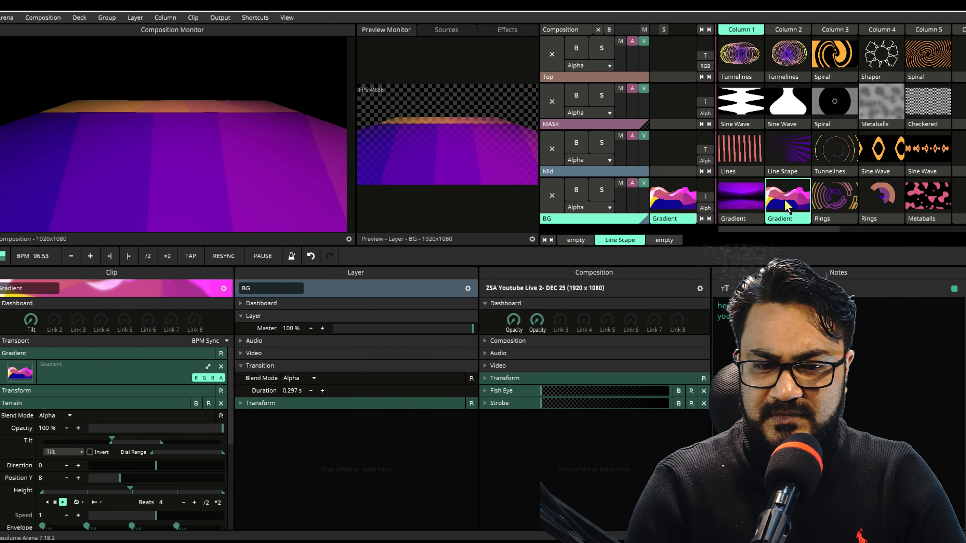
{"action": "left_click", "coordinate": [507, 30]}
{"action": "left_click", "coordinate": [387, 86]}
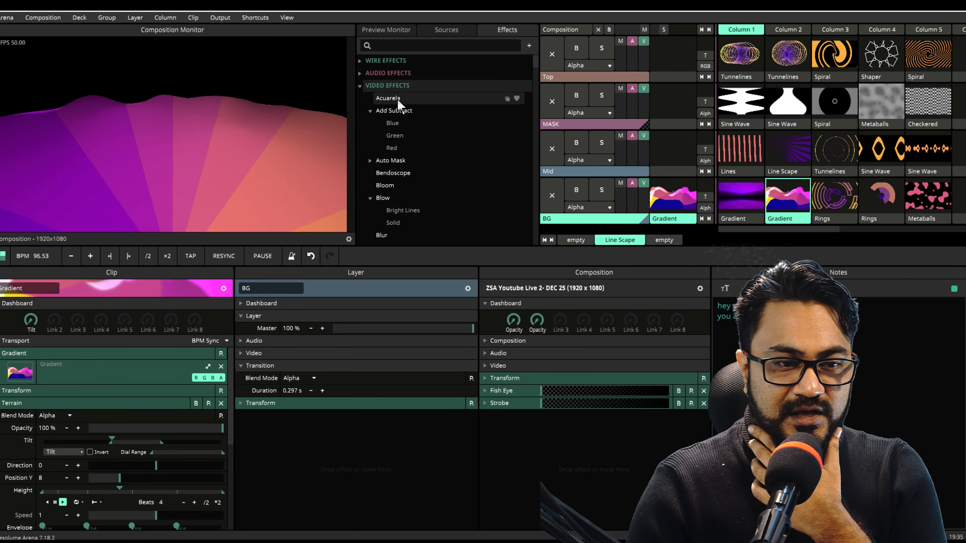
{"action": "left_click_drag", "start_coordinate": [399, 104], "coordinate": [404, 423]}
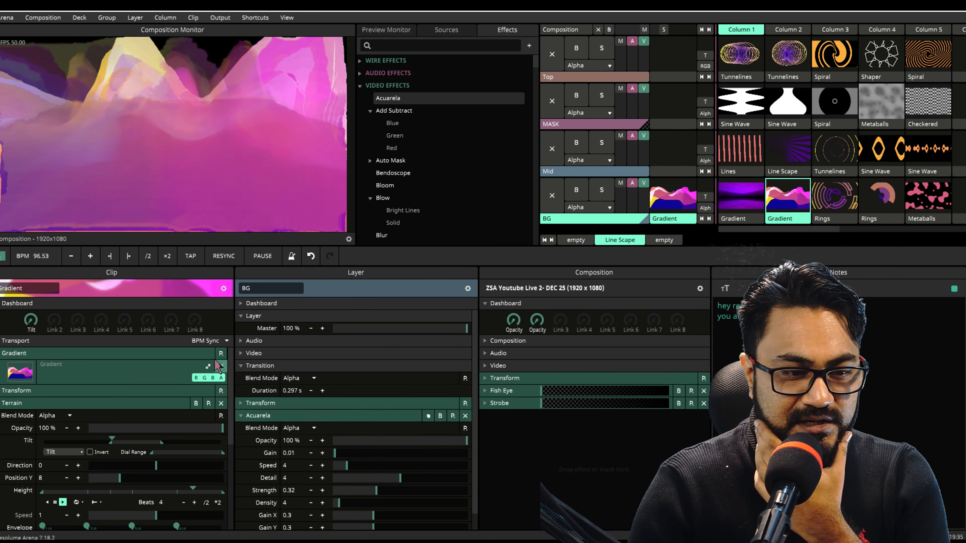
Expand the BG layer's Dashboard section and collapse its Layer and Transition sections.
{"action": "left_click", "coordinate": [264, 316]}
{"action": "left_click", "coordinate": [263, 303]}
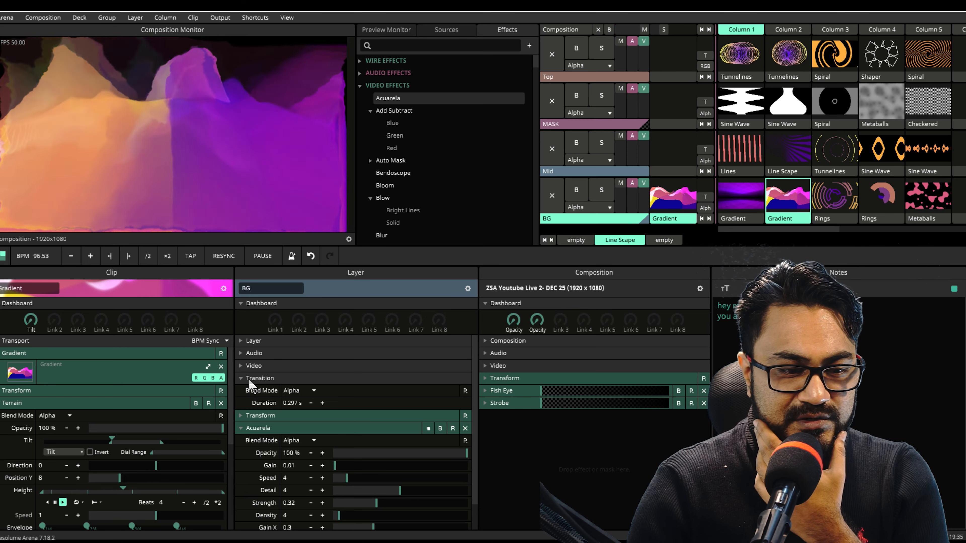
{"action": "left_click", "coordinate": [251, 378]}
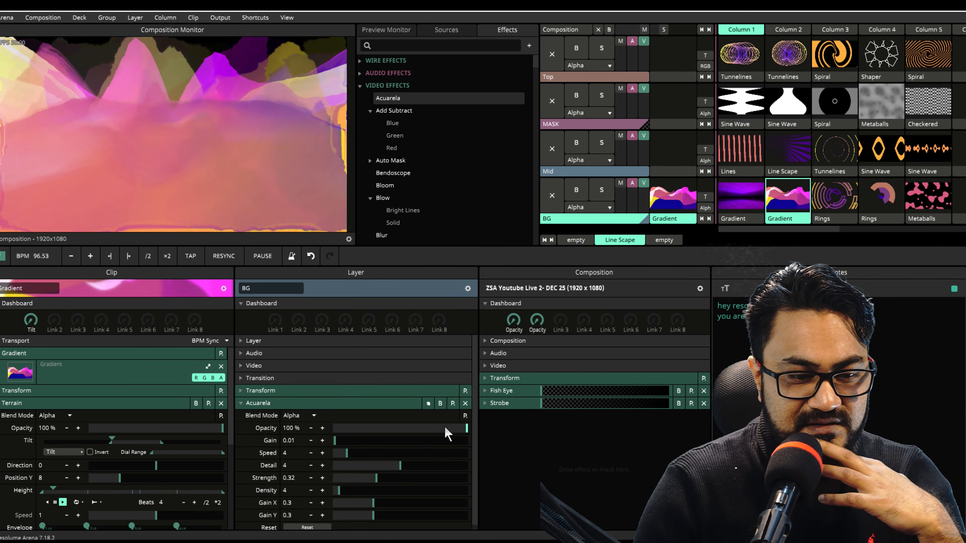
Link Acuarela's Opacity to the BG layer's first dashboard dial, collapse the effect and turn the dial down to zero.
{"action": "left_click_drag", "start_coordinate": [466, 429], "coordinate": [414, 442]}
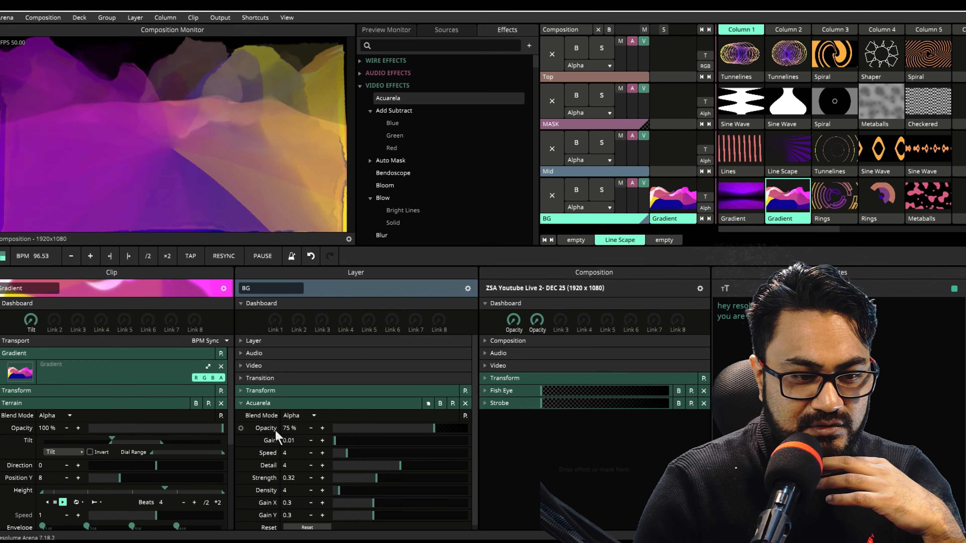
{"action": "left_click_drag", "start_coordinate": [275, 429], "coordinate": [274, 321]}
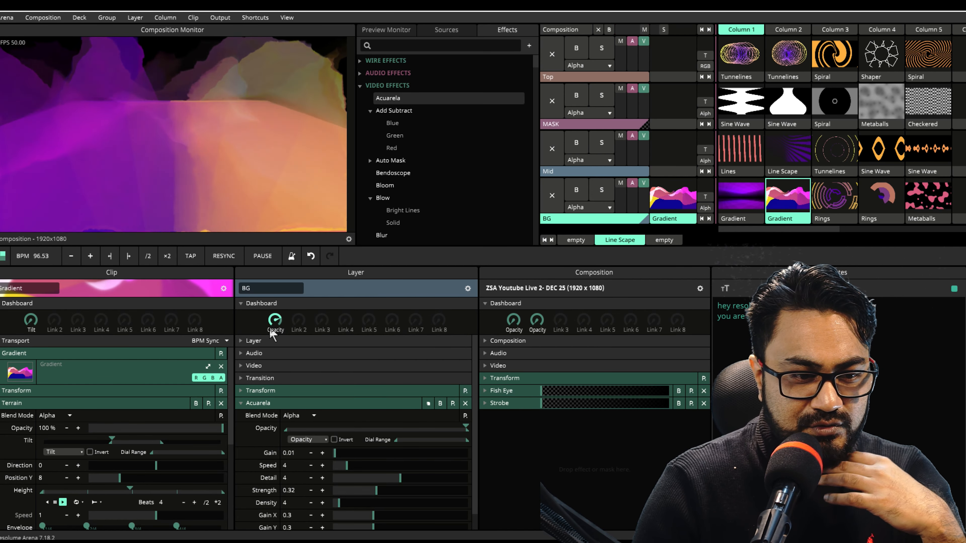
{"action": "left_click", "coordinate": [255, 404]}
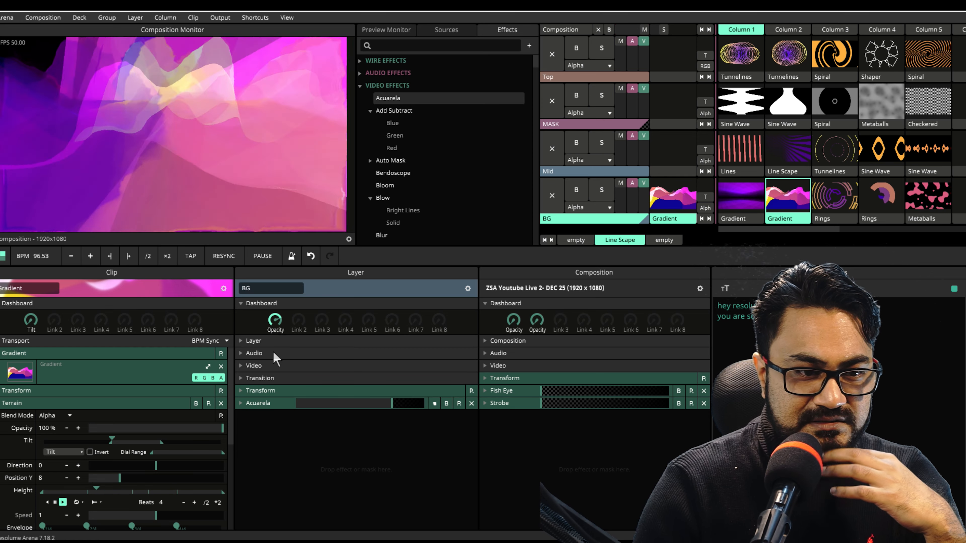
{"action": "left_click_drag", "start_coordinate": [274, 319], "coordinate": [271, 491]}
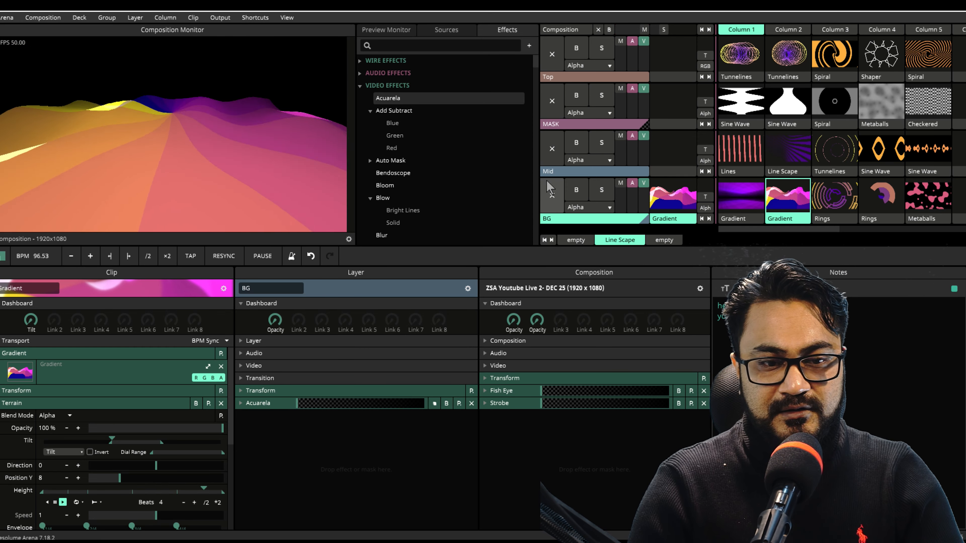
Select the Mid layer, clear the BG layer and trigger the Mid layer's column 3 Tunnelines clip.
{"action": "left_click", "coordinate": [555, 172]}
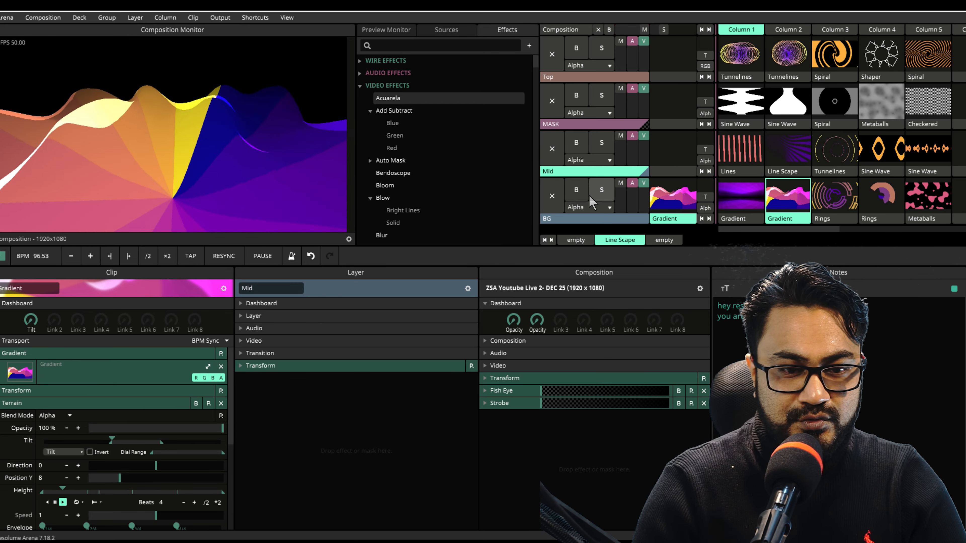
{"action": "left_click", "coordinate": [552, 196]}
{"action": "left_click", "coordinate": [744, 150]}
{"action": "left_click", "coordinate": [781, 150]}
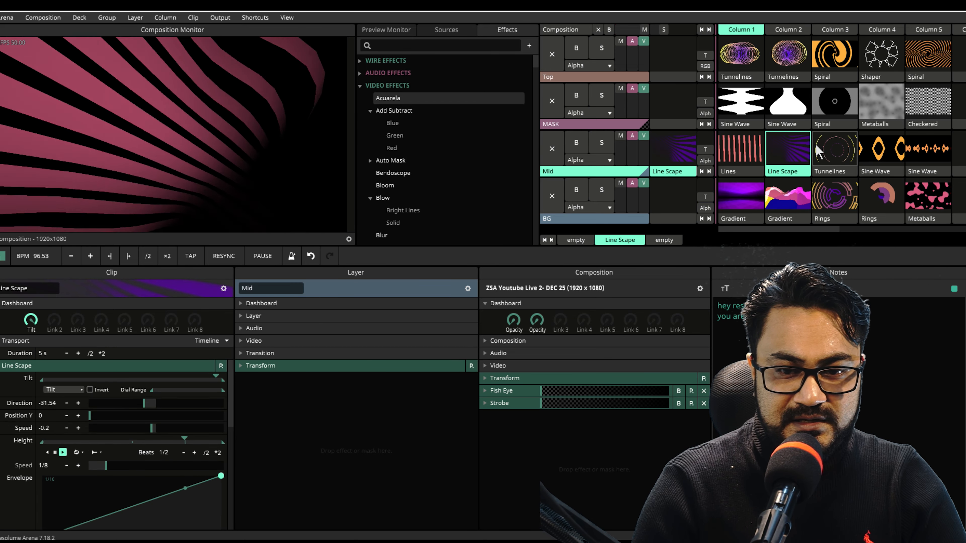
{"action": "left_click", "coordinate": [818, 150]}
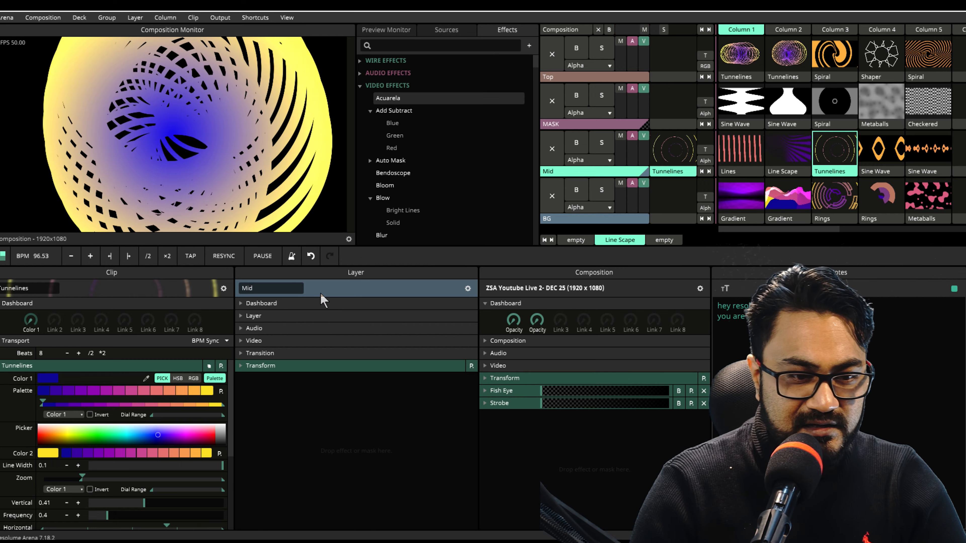
Add Goo's Shimmer preset to the Mid layer and set MaxDistortionX to 0.35 and MaxDistortionY to 0.34, with the Lines clip triggered.
{"action": "left_click", "coordinate": [404, 45]}
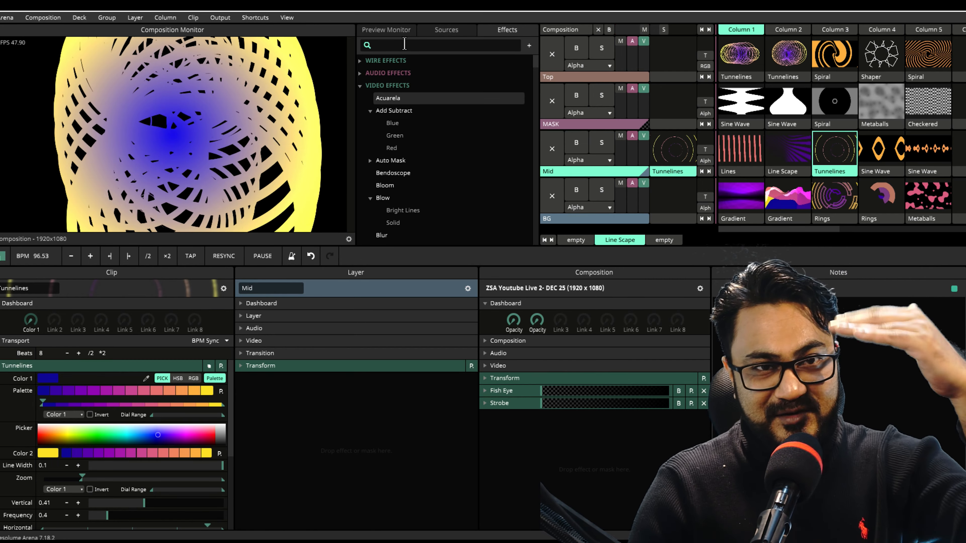
{"action": "scroll", "coordinate": [395, 205], "scroll_direction": "down", "scroll_amount": 10}
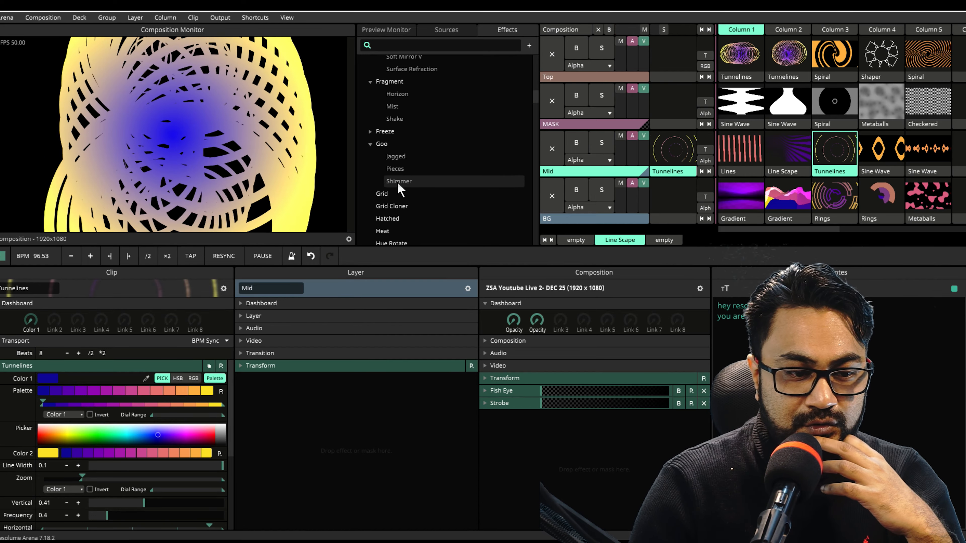
{"action": "left_click_drag", "start_coordinate": [395, 204], "coordinate": [375, 440]}
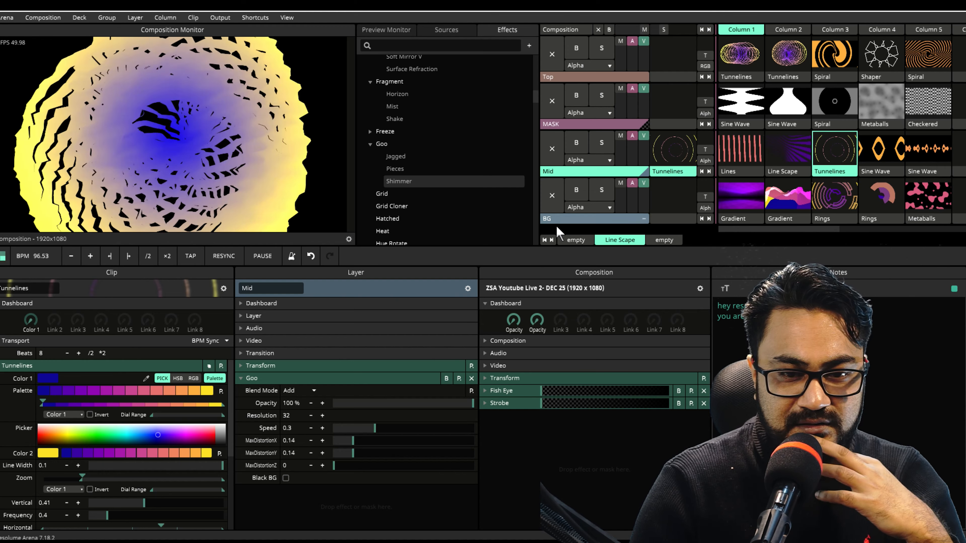
{"action": "left_click", "coordinate": [728, 156]}
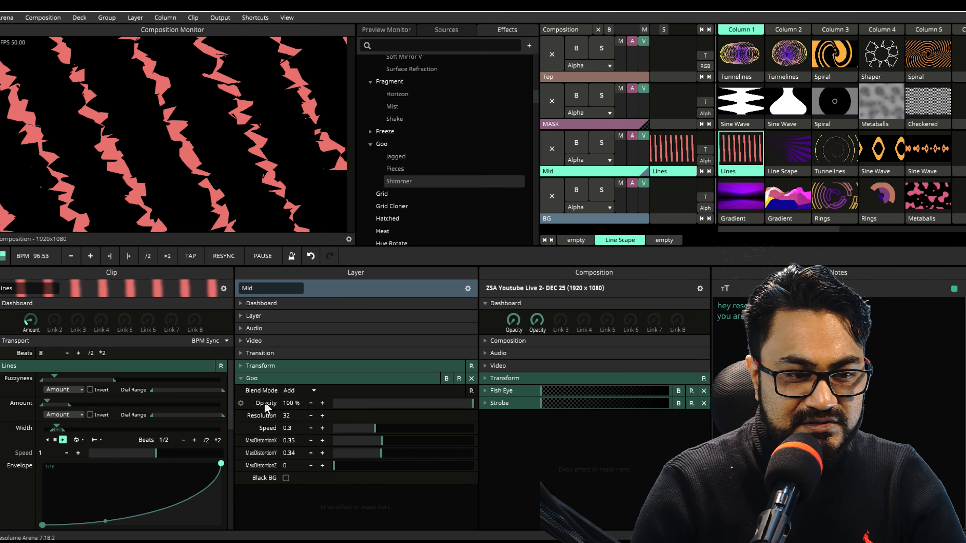
Set Goo's Blend Mode to Alpha and link its Opacity to the Mid layer's first dashboard dial, turned down to zero.
{"action": "left_click", "coordinate": [266, 304]}
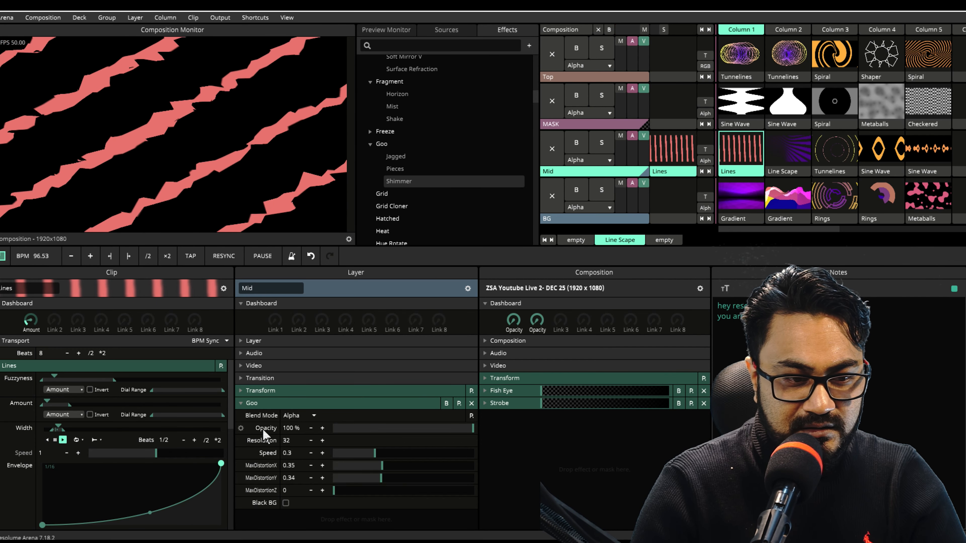
{"action": "left_click_drag", "start_coordinate": [279, 332], "coordinate": [279, 334]}
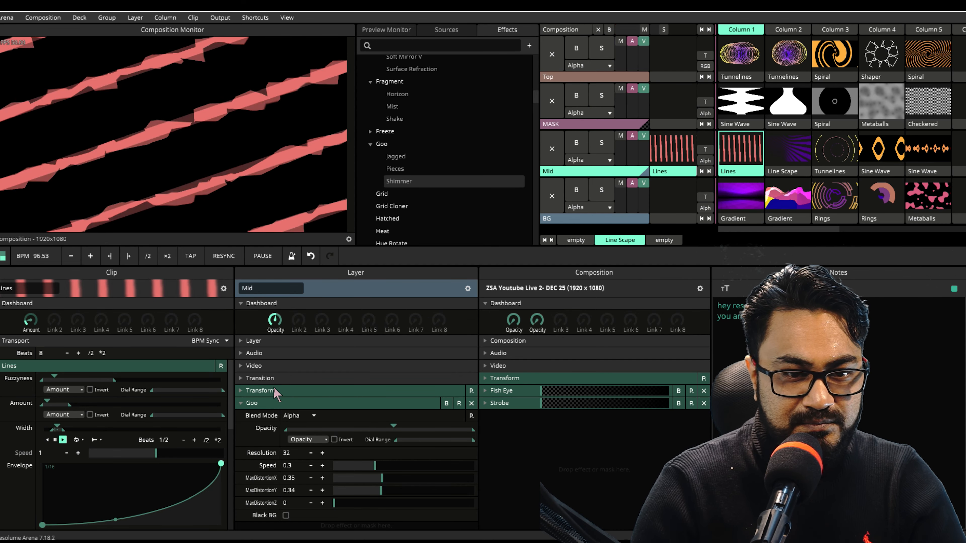
{"action": "left_click_drag", "start_coordinate": [274, 388], "coordinate": [266, 464]}
Select the Top layer, clear the Mid layer and trigger the Top layer's column 4 Shaper clip.
{"action": "left_click", "coordinate": [571, 125]}
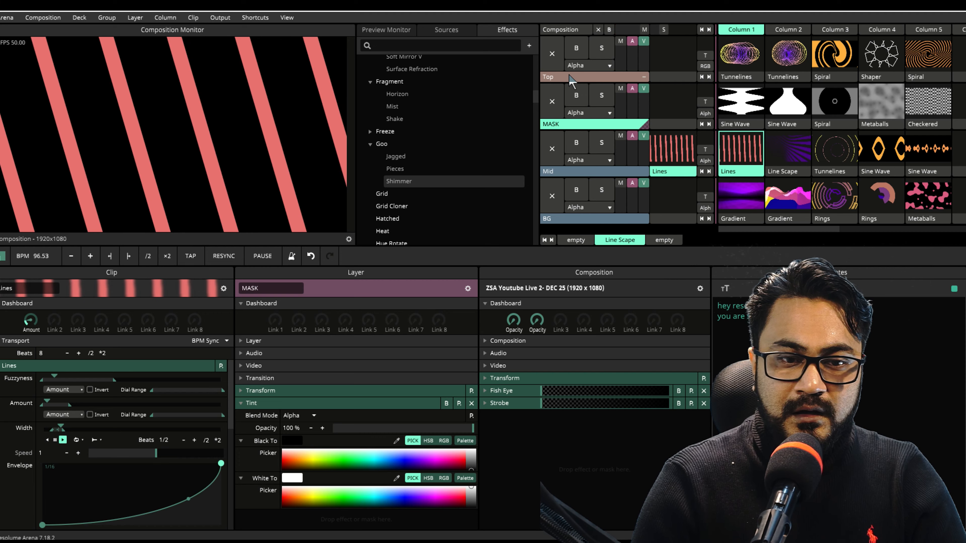
{"action": "left_click", "coordinate": [571, 78]}
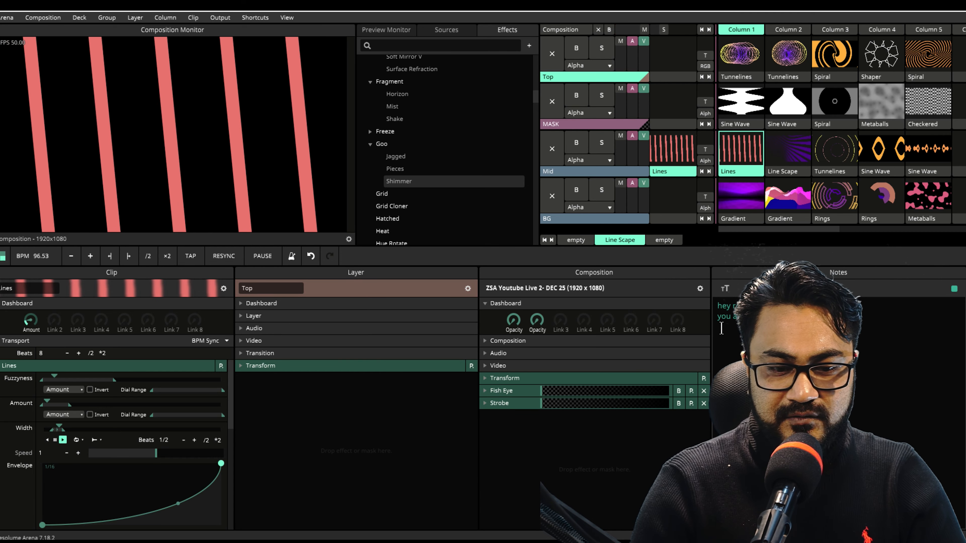
{"action": "scroll", "coordinate": [417, 209], "scroll_direction": "down", "scroll_amount": 3}
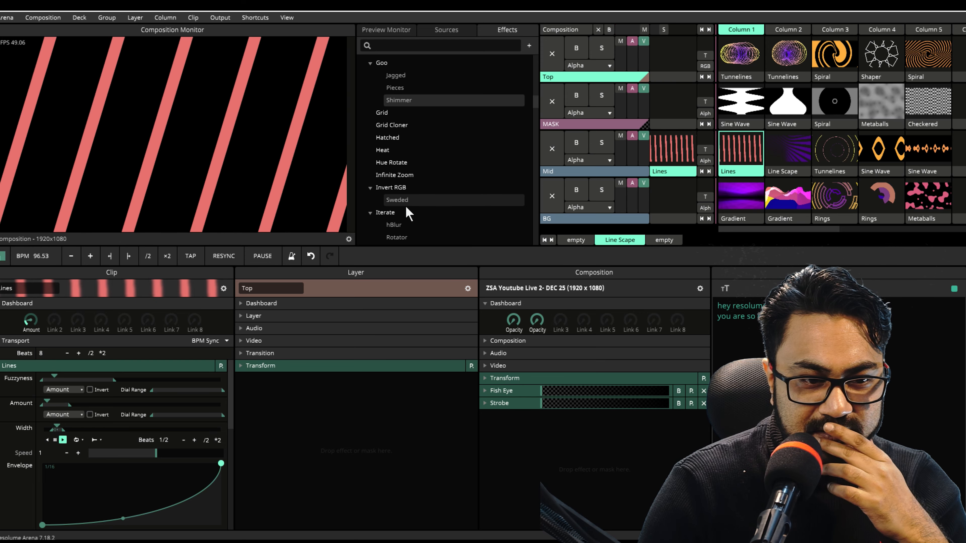
{"action": "scroll", "coordinate": [407, 215], "scroll_direction": "down", "scroll_amount": 1}
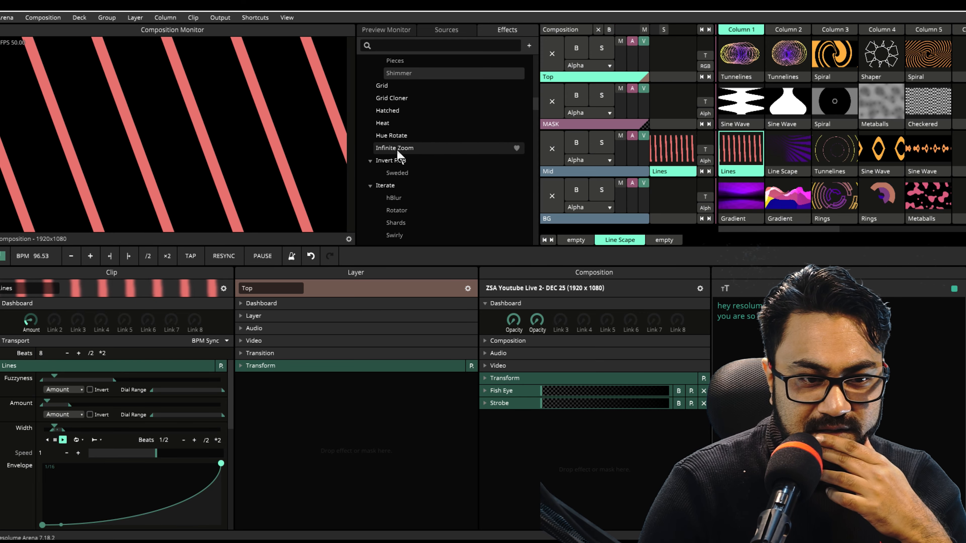
{"action": "left_click", "coordinate": [552, 149]}
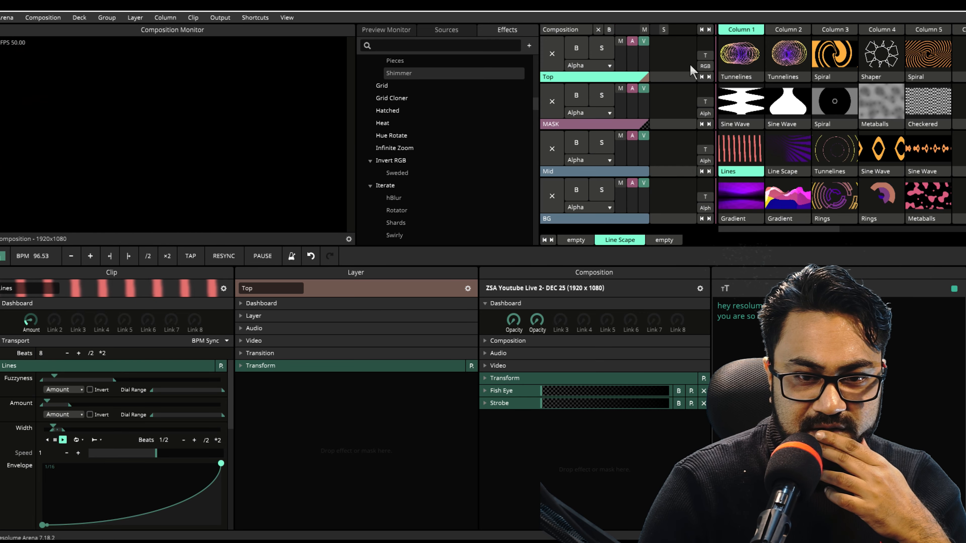
{"action": "left_click", "coordinate": [841, 63]}
{"action": "left_click", "coordinate": [877, 61]}
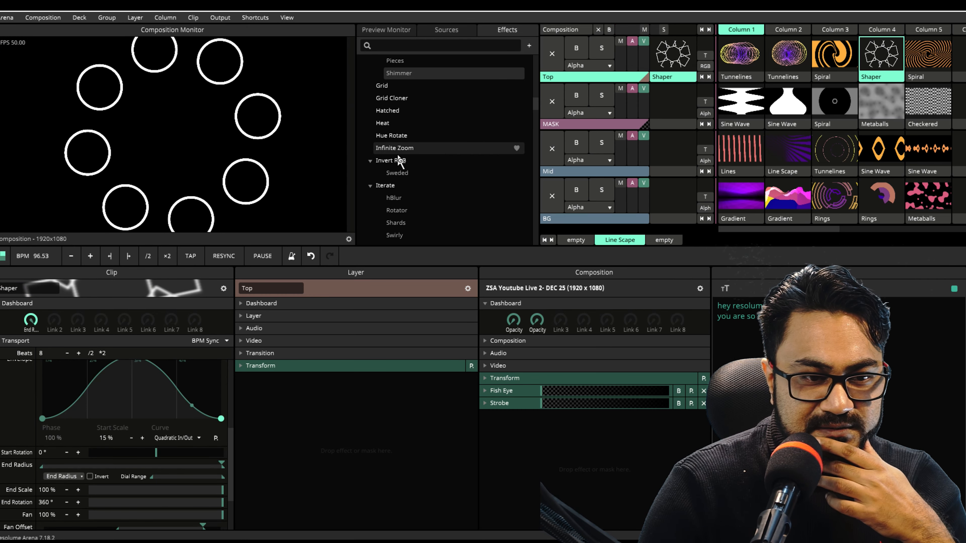
Add Infinite Zoom to the Top layer with Zoom 0.02, Range 1.57 and Alpha 0.51, and link its Opacity to the first dashboard dial at zero.
{"action": "left_click_drag", "start_coordinate": [400, 152], "coordinate": [365, 381]}
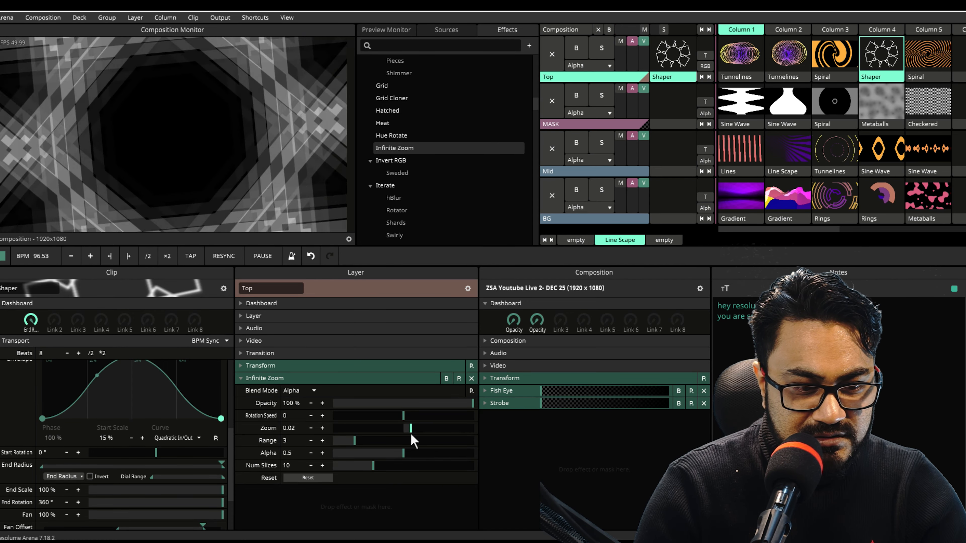
{"action": "left_click", "coordinate": [346, 441]}
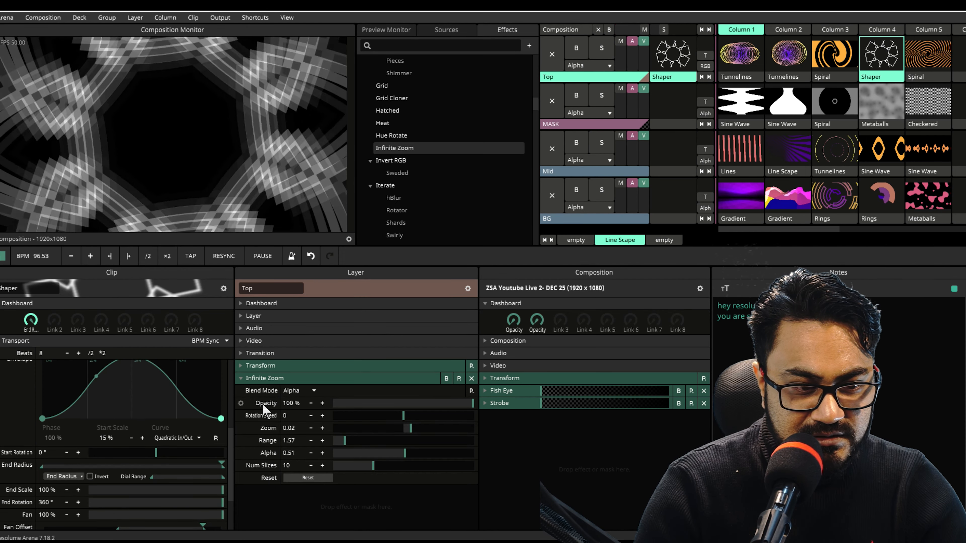
{"action": "left_click_drag", "start_coordinate": [269, 318], "coordinate": [275, 320]}
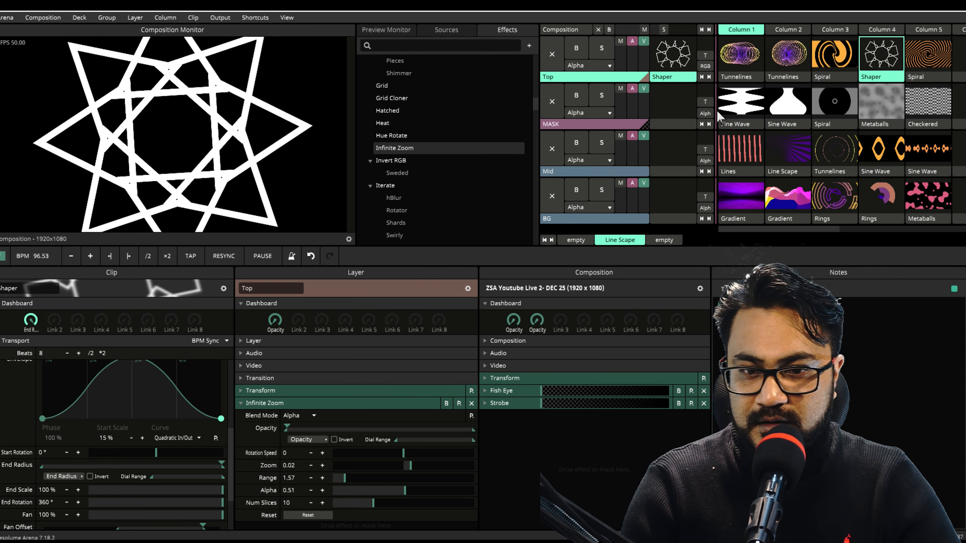
Preview the column 5 Spiral clip, clear the Top layer and remove the Strobe and Fish Eye effects from the composition.
{"action": "left_click", "coordinate": [907, 63]}
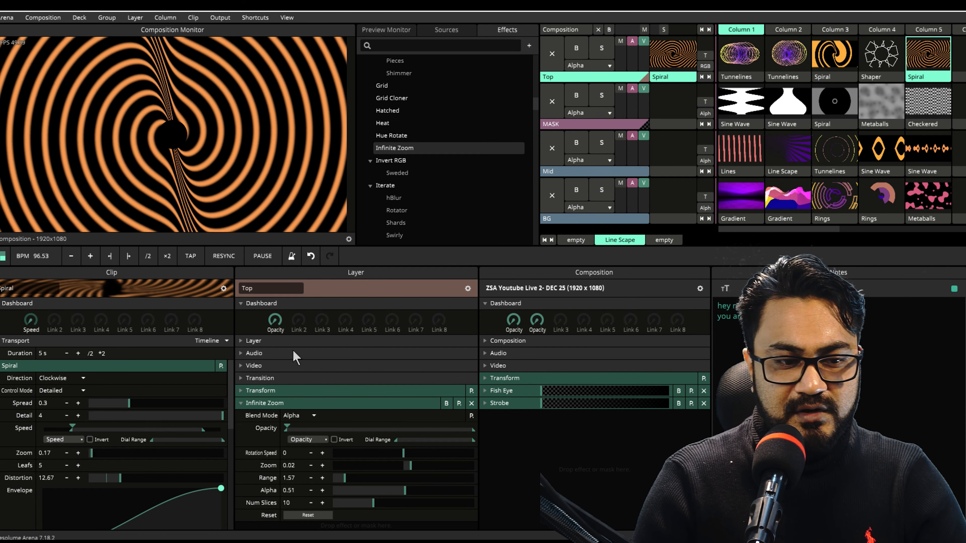
{"action": "left_click", "coordinate": [552, 54]}
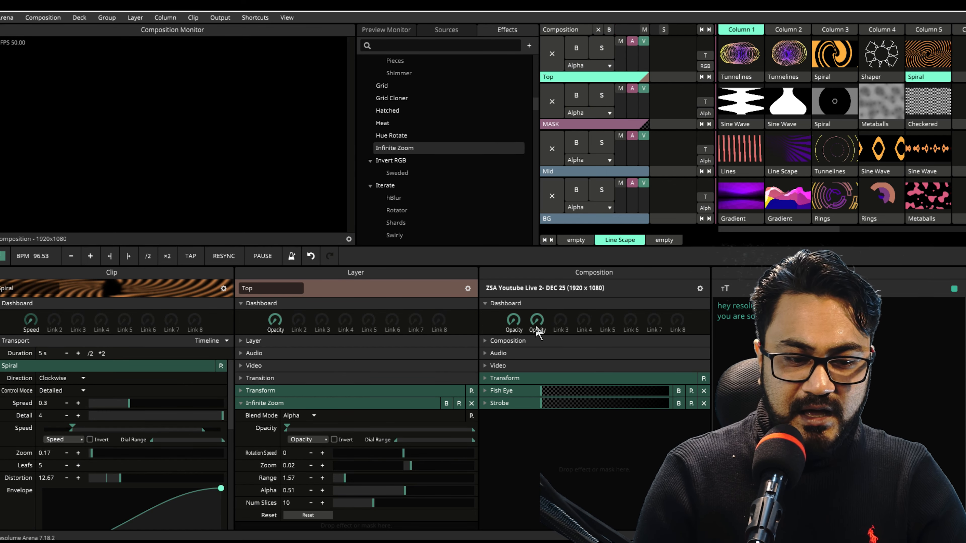
{"action": "left_click", "coordinate": [703, 404]}
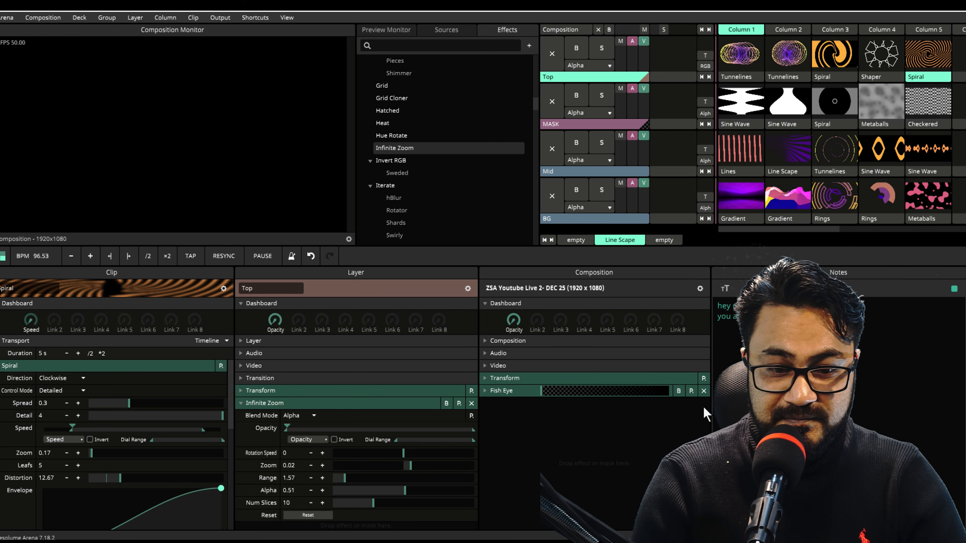
{"action": "left_click", "coordinate": [704, 391]}
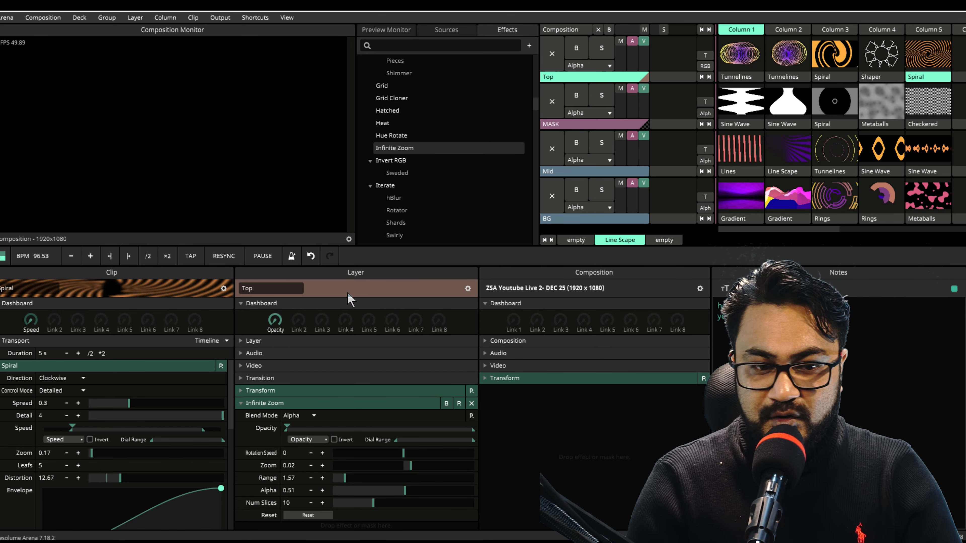
Add the Strobe effect to the composition and link its Opacity to the composition's first dashboard dial.
{"action": "left_click", "coordinate": [392, 45]}
{"action": "type", "text": "str"}
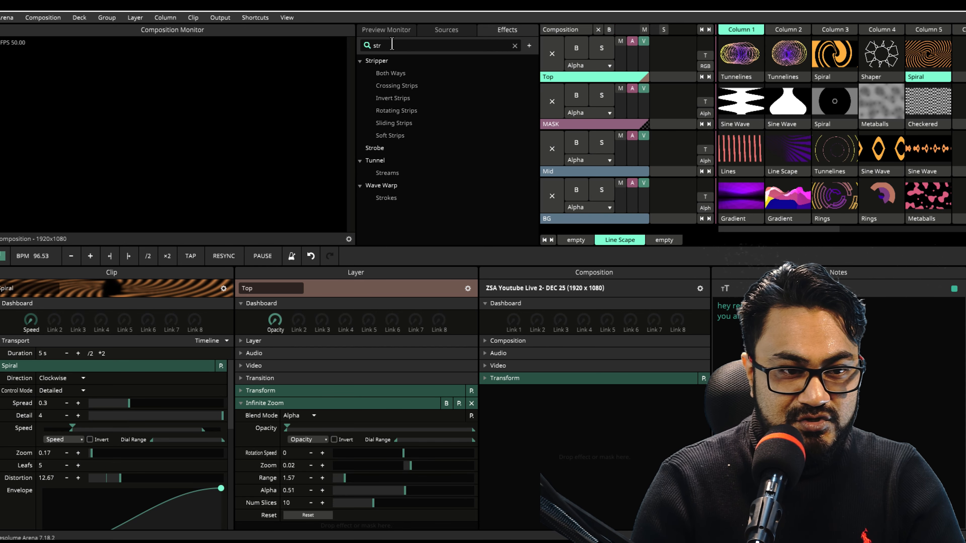
{"action": "left_click_drag", "start_coordinate": [370, 149], "coordinate": [570, 432]}
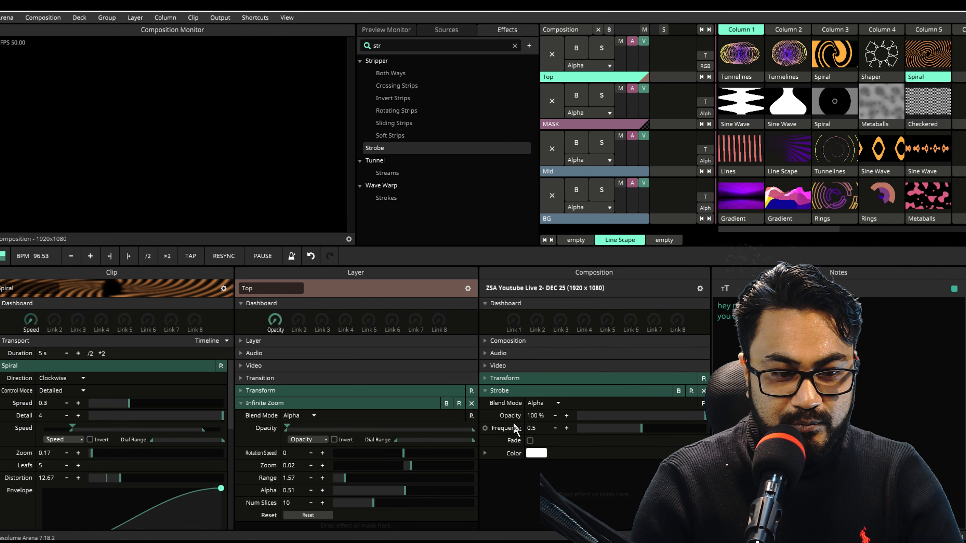
{"action": "left_click_drag", "start_coordinate": [511, 416], "coordinate": [512, 326]}
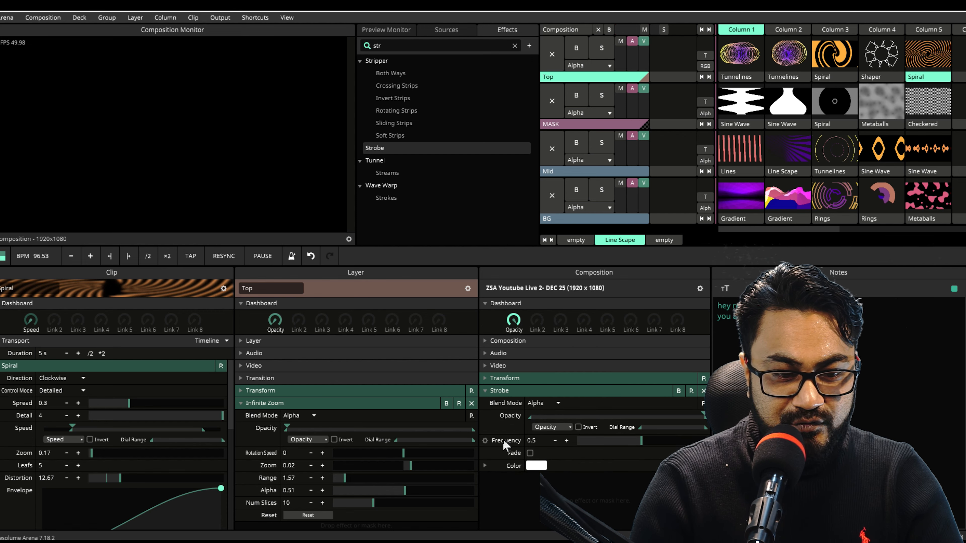
Link Strobe's Frequency to the same dial, raise its range's lower end, turn the dial down to zero and collapse the effect.
{"action": "left_click_drag", "start_coordinate": [503, 439], "coordinate": [511, 333]}
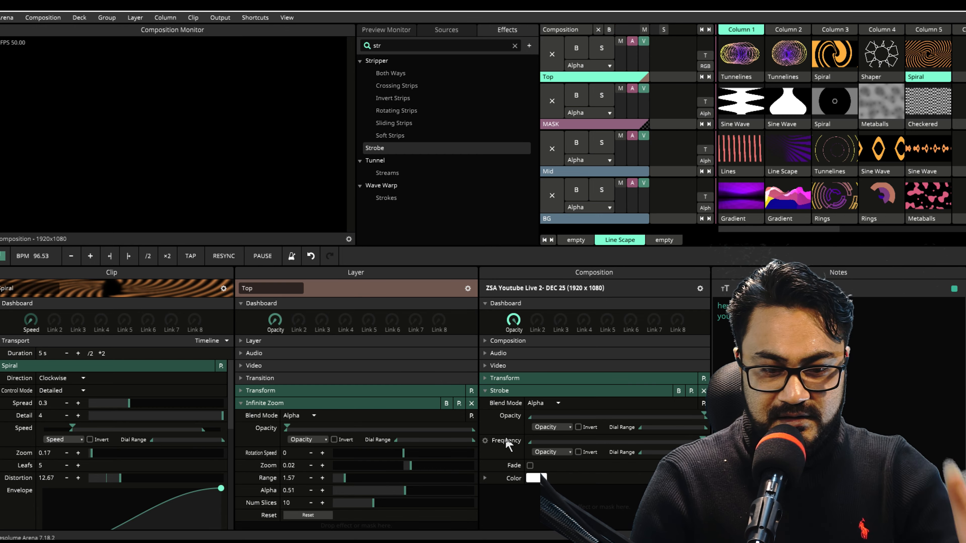
{"action": "left_click_drag", "start_coordinate": [554, 443], "coordinate": [651, 441]}
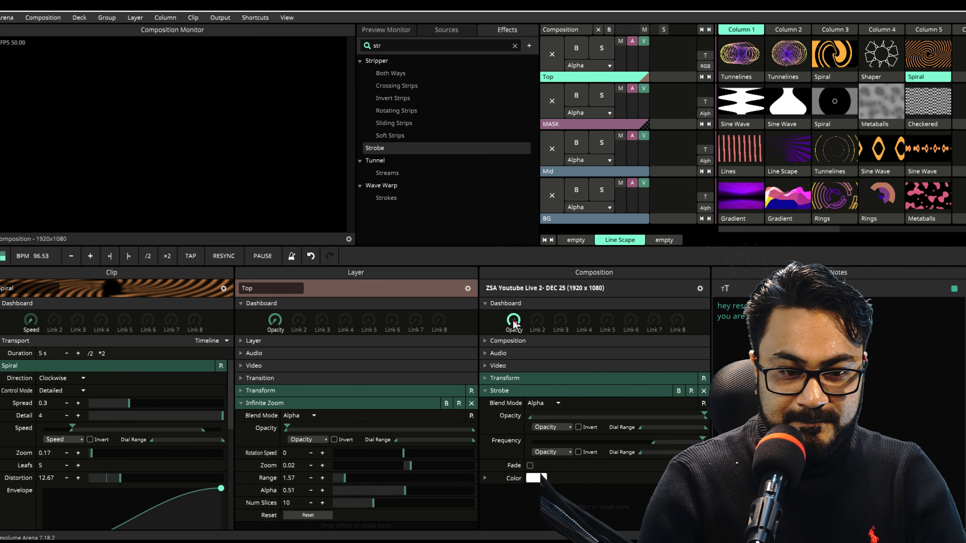
{"action": "left_click_drag", "start_coordinate": [513, 321], "coordinate": [512, 378]}
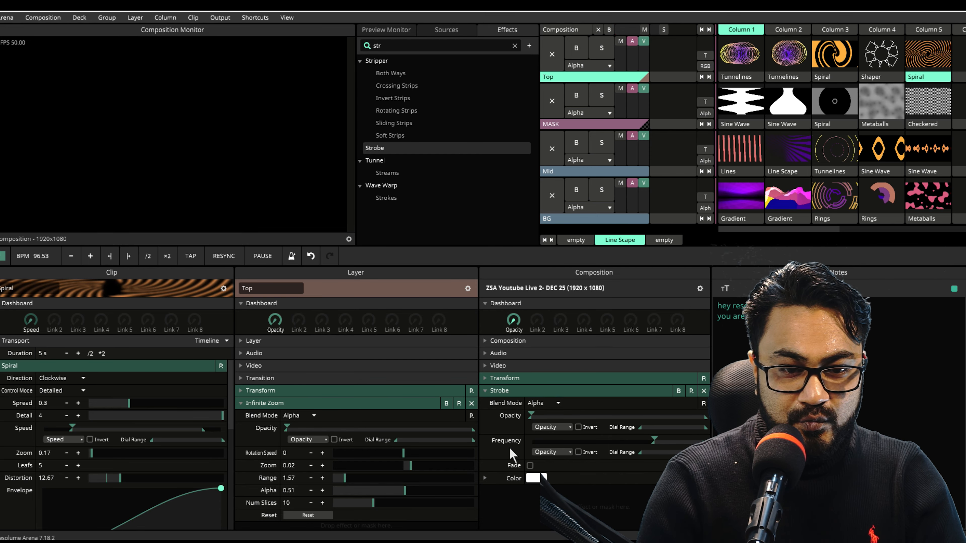
{"action": "mouse_move", "coordinate": [510, 450]}
{"action": "left_mouse_down"}
{"action": "mouse_move", "coordinate": [507, 254]}
{"action": "mouse_move", "coordinate": [478, 537]}
{"action": "left_mouse_up"}
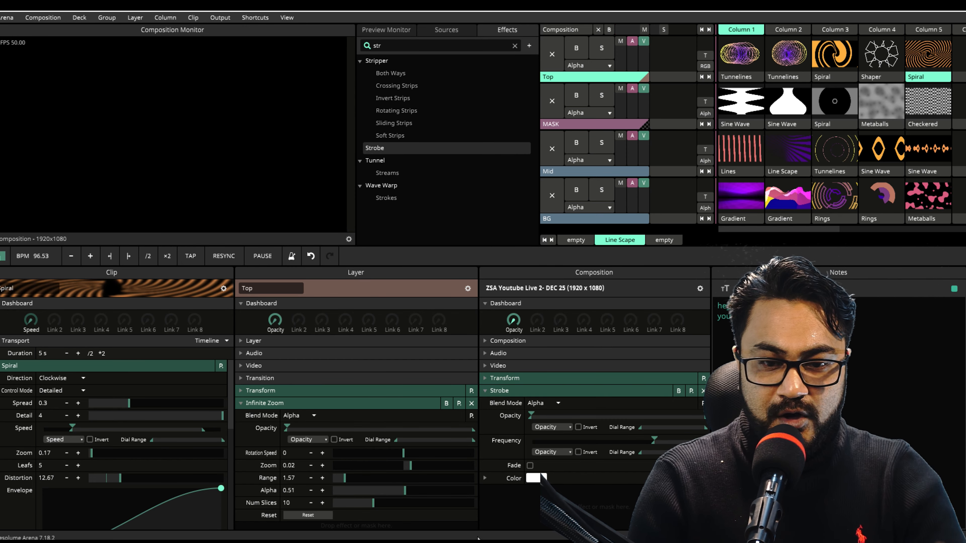
{"action": "left_click", "coordinate": [501, 392]}
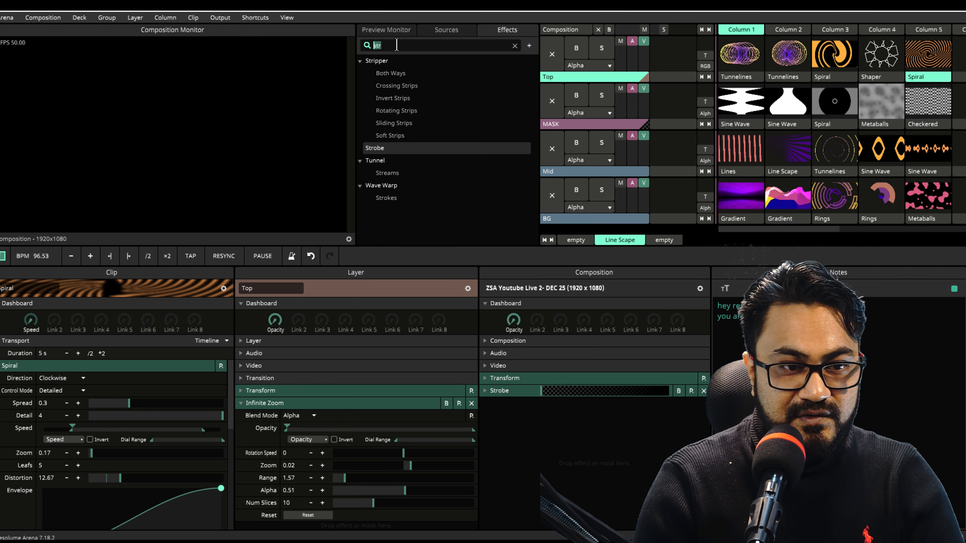
Search the effects for Twitch and add its Chaos preset to the composition.
{"action": "type", "text": "tric"}
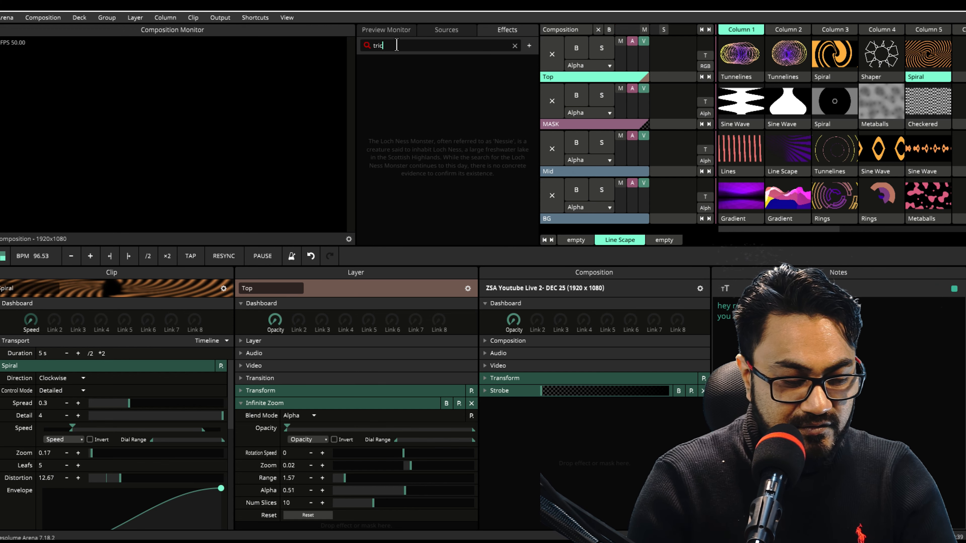
{"action": "key", "text": "BackSpace"}
{"action": "key", "text": "BackSpace"}
{"action": "key", "text": "BackSpace"}
{"action": "type", "text": "ri"}
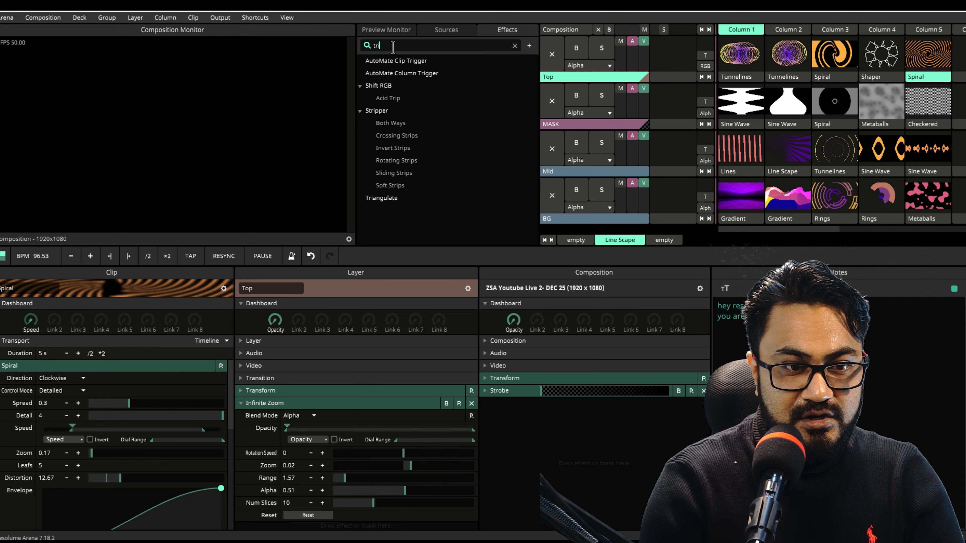
{"action": "key", "text": "BackSpace"}
{"action": "key", "text": "BackSpace"}
{"action": "type", "text": "wi"}
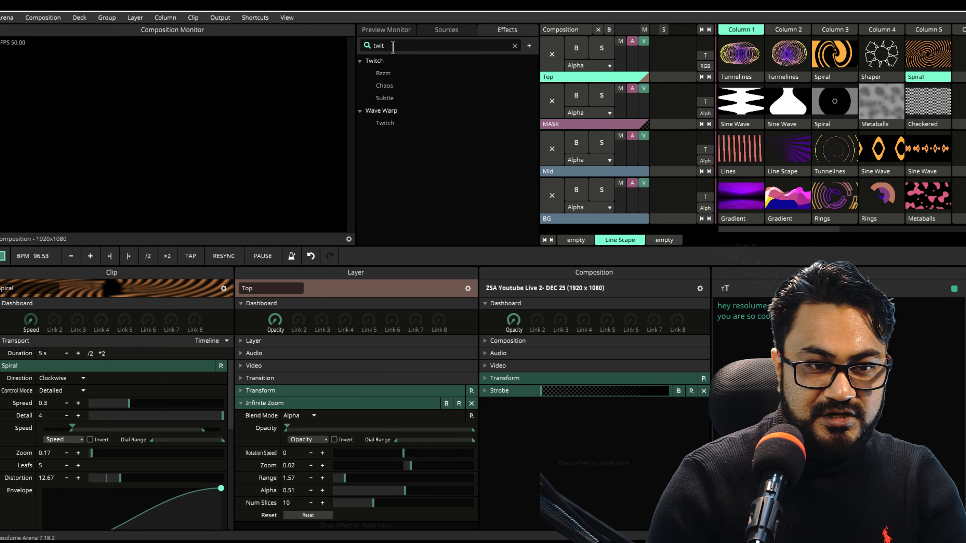
{"action": "type", "text": "t"}
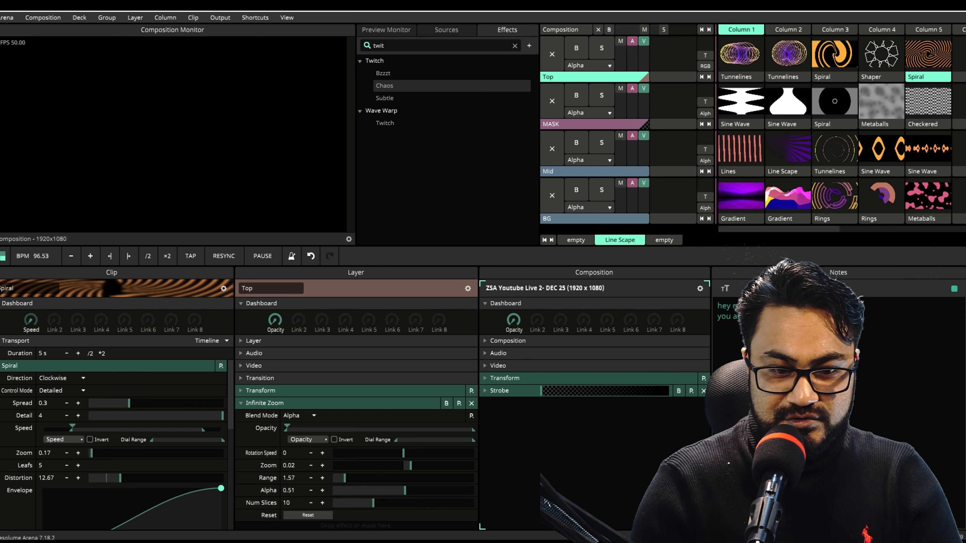
{"action": "left_click_drag", "start_coordinate": [385, 86], "coordinate": [582, 446]}
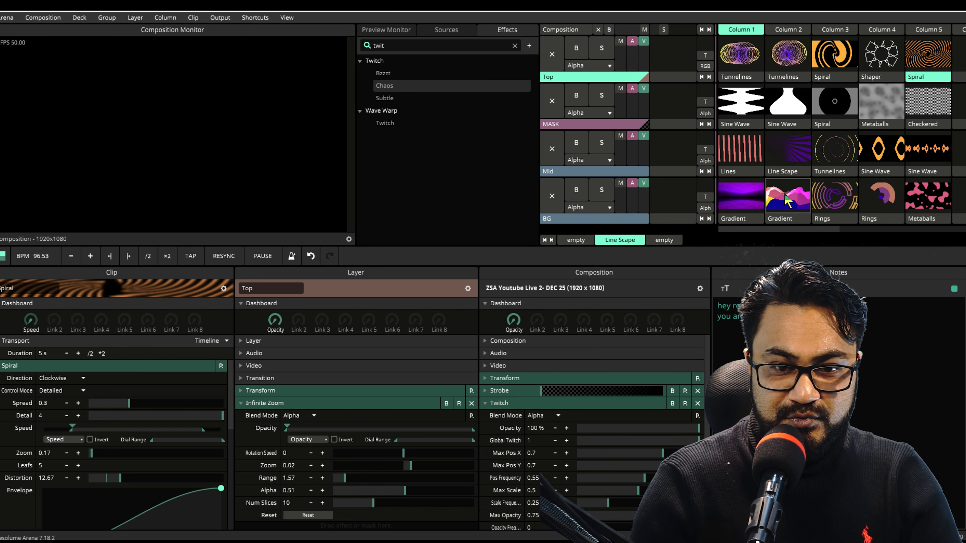
Play the column 2 Gradient clip and set Twitch's Max Pos X to 0, Max Pos Y to 0.03 and Max Light to 0.09.
{"action": "left_click", "coordinate": [786, 201]}
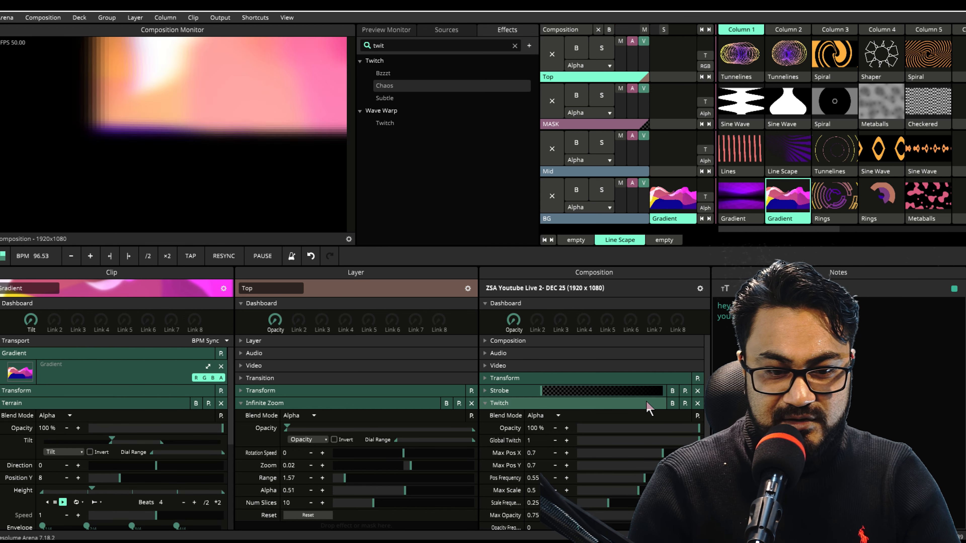
{"action": "scroll", "coordinate": [643, 407], "scroll_direction": "down", "scroll_amount": 3}
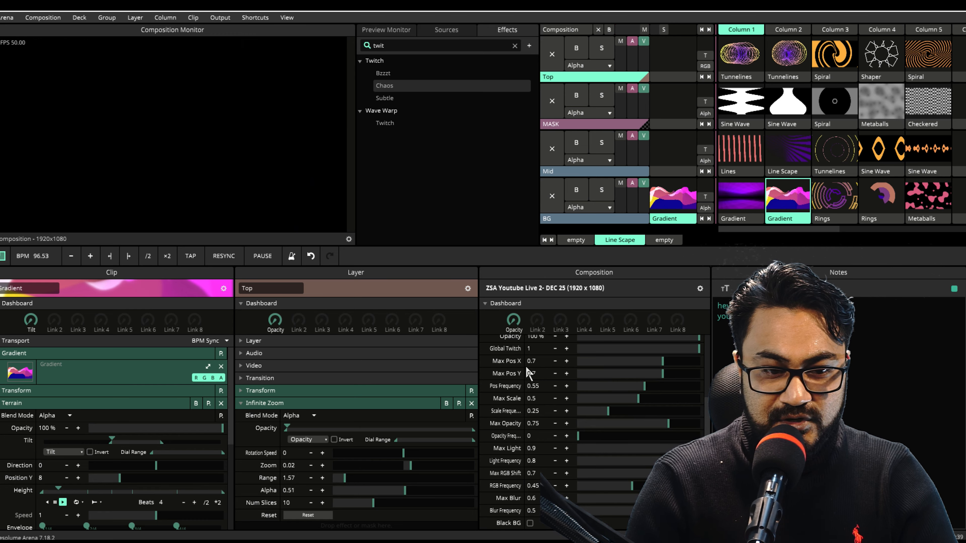
{"action": "left_click", "coordinate": [631, 361]}
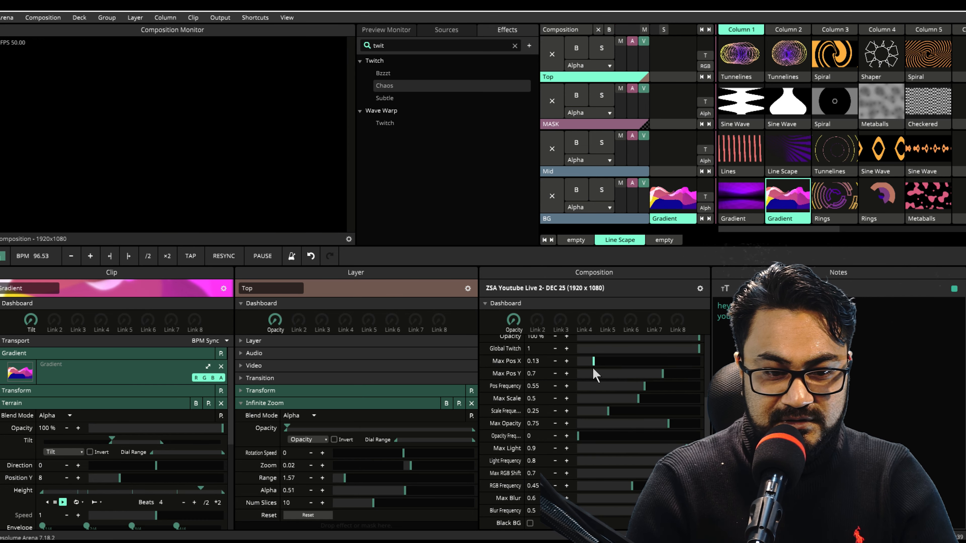
{"action": "left_click_drag", "start_coordinate": [593, 362], "coordinate": [588, 361]}
{"action": "left_click_drag", "start_coordinate": [663, 374], "coordinate": [624, 379]}
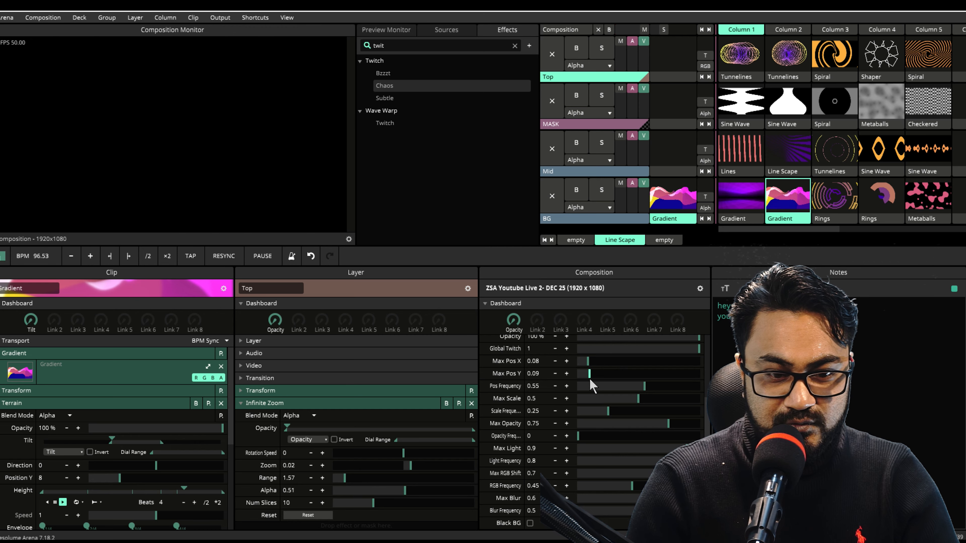
{"action": "left_click_drag", "start_coordinate": [590, 386], "coordinate": [589, 385]}
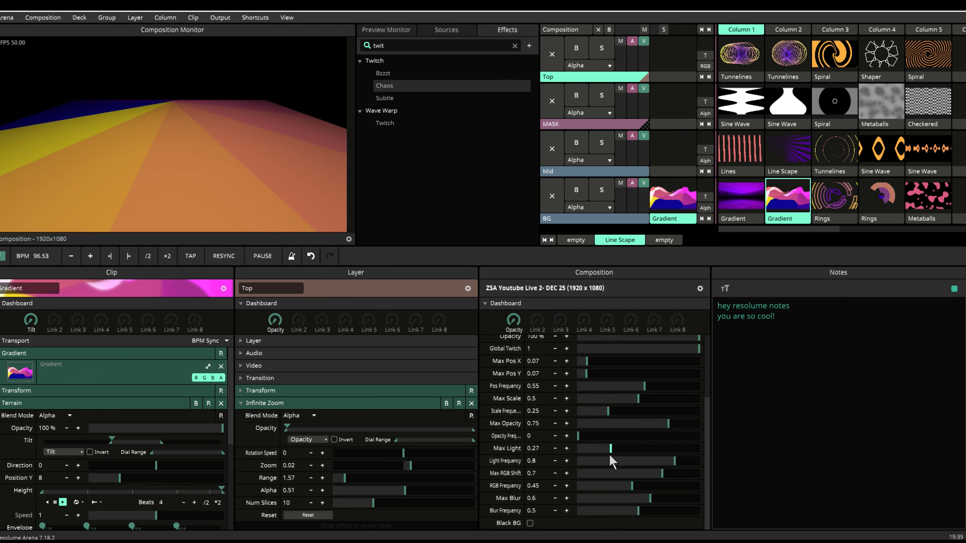
{"action": "left_click_drag", "start_coordinate": [591, 455], "coordinate": [589, 454]}
{"action": "left_click_drag", "start_coordinate": [588, 364], "coordinate": [574, 366]}
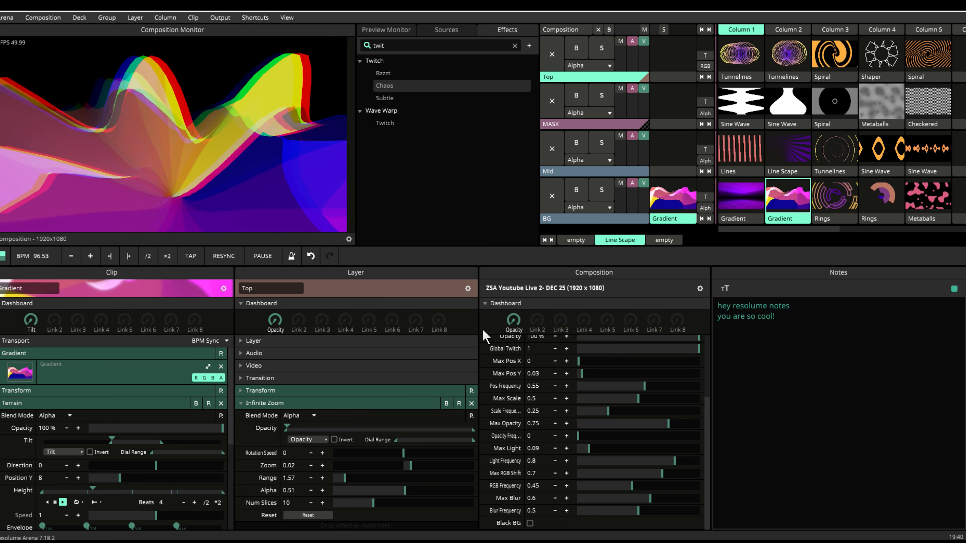
Link Twitch's Opacity to the composition's second dashboard dial, turn the dial down to zero and collapse the effect.
{"action": "scroll", "coordinate": [545, 362], "scroll_direction": "up", "scroll_amount": 3}
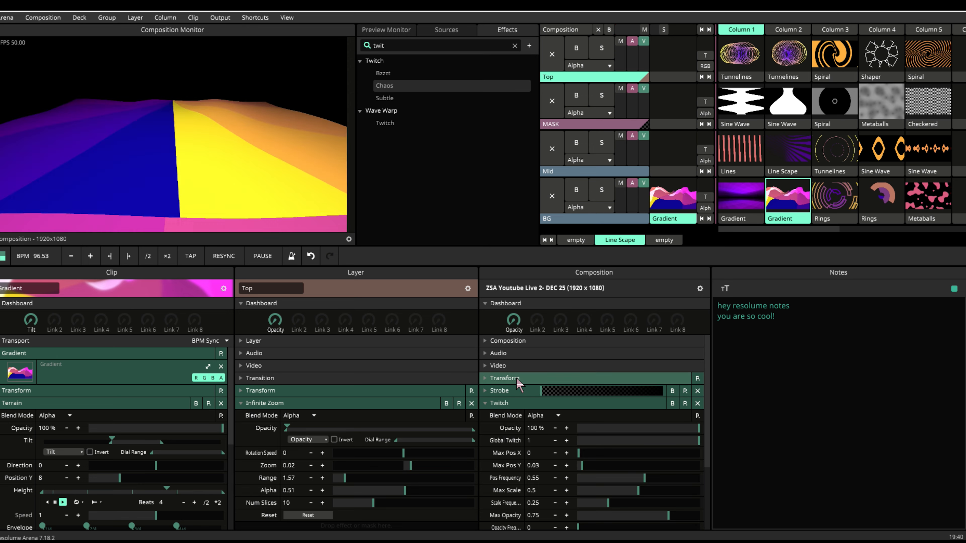
{"action": "left_click_drag", "start_coordinate": [507, 429], "coordinate": [538, 323]}
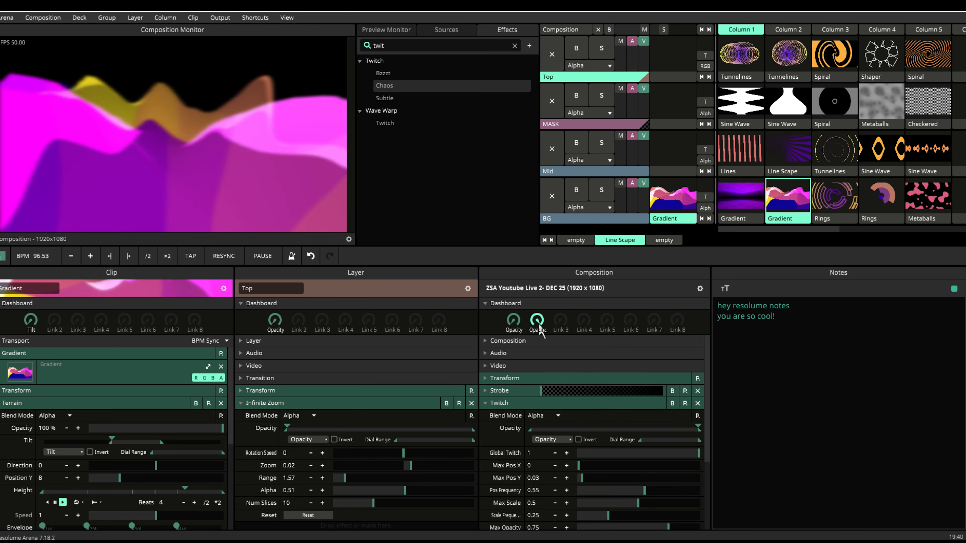
{"action": "left_click", "coordinate": [512, 405]}
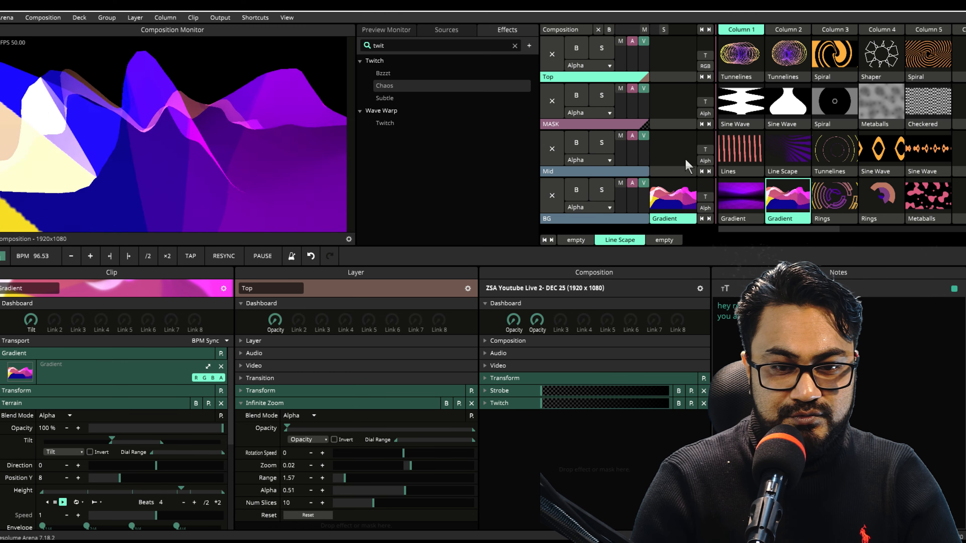
Trigger the column 1 Lines and Sine Wave clips on the Mid and MASK layers, and add the Terrain effect to the composition.
{"action": "left_click", "coordinate": [740, 151]}
{"action": "left_click", "coordinate": [748, 91]}
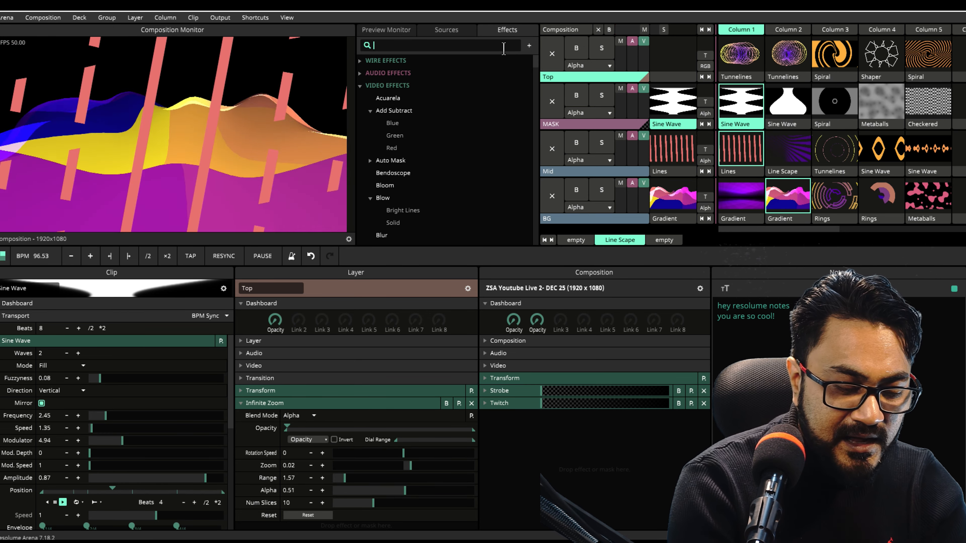
{"action": "type", "text": "terr"}
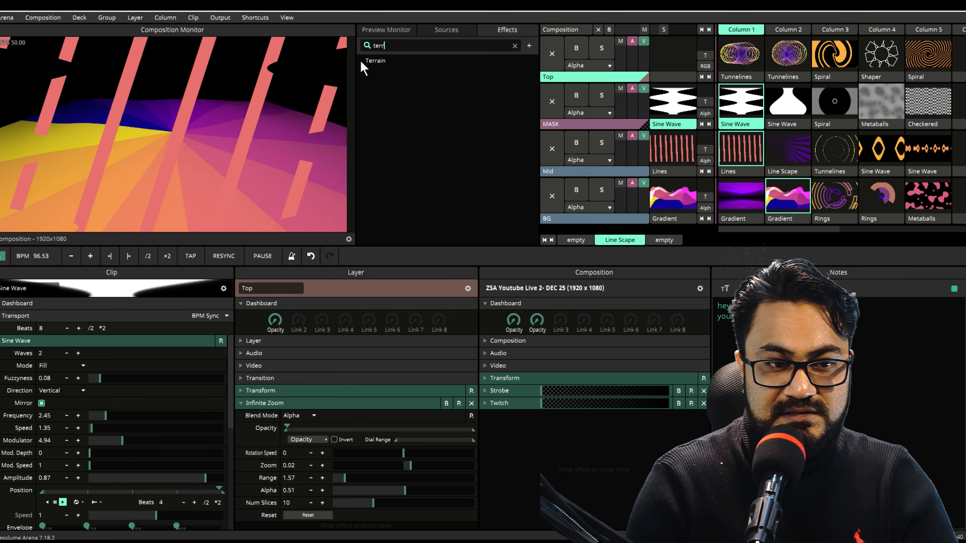
{"action": "left_click_drag", "start_coordinate": [375, 61], "coordinate": [473, 435]}
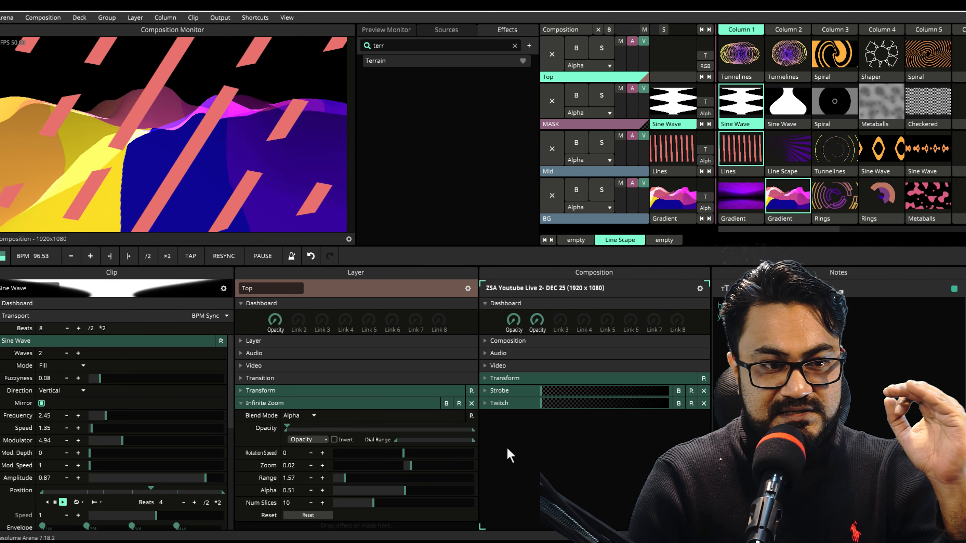
{"action": "left_click_drag", "start_coordinate": [508, 450], "coordinate": [508, 449]}
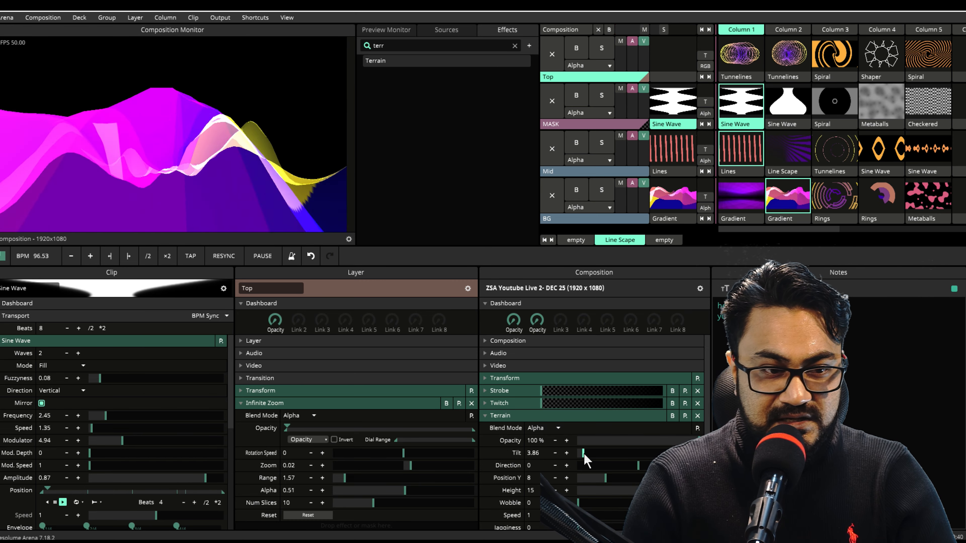
Set the composition Terrain's Tilt to 21.63 and Speed to 0.48, and link its Opacity to the third dashboard dial.
{"action": "left_click_drag", "start_coordinate": [585, 455], "coordinate": [600, 457]}
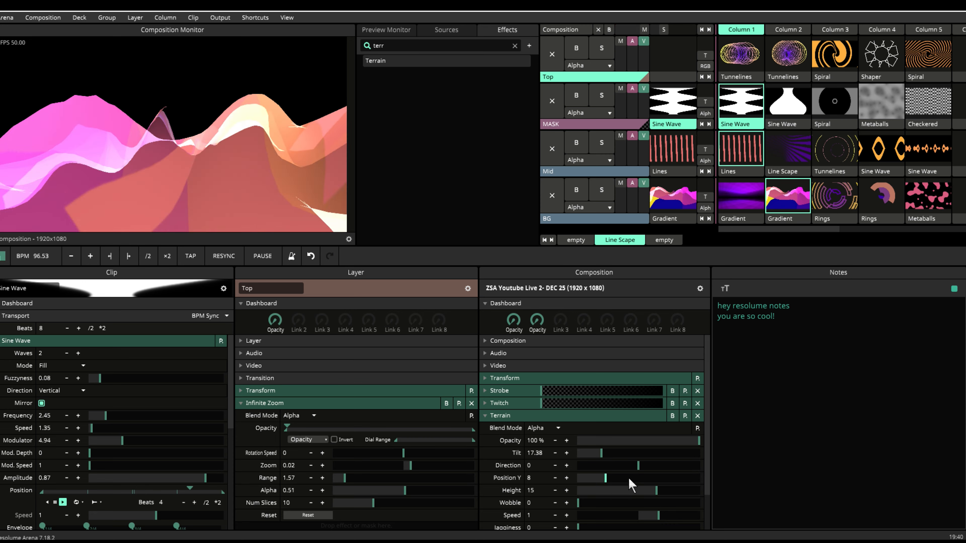
{"action": "scroll", "coordinate": [662, 519], "scroll_direction": "down", "scroll_amount": 2}
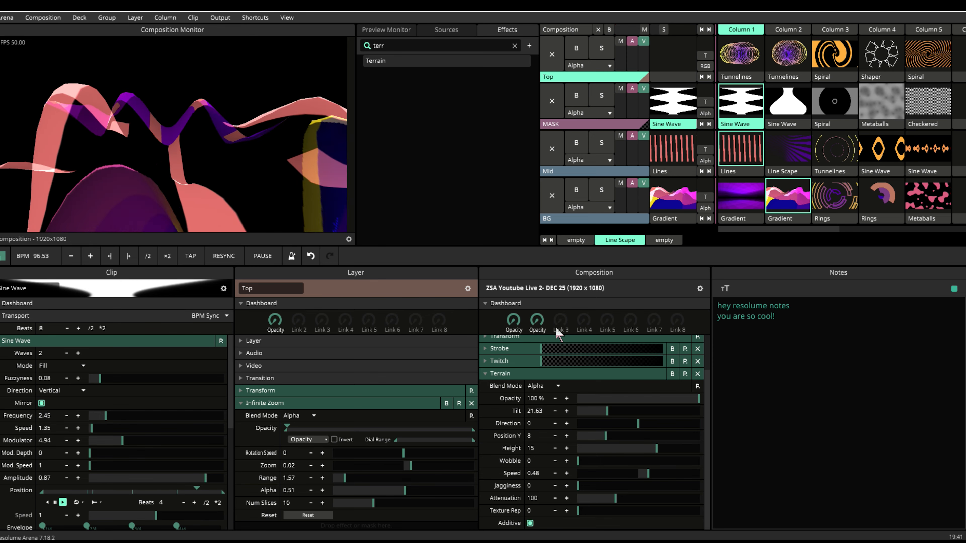
{"action": "left_click_drag", "start_coordinate": [506, 405], "coordinate": [565, 342]}
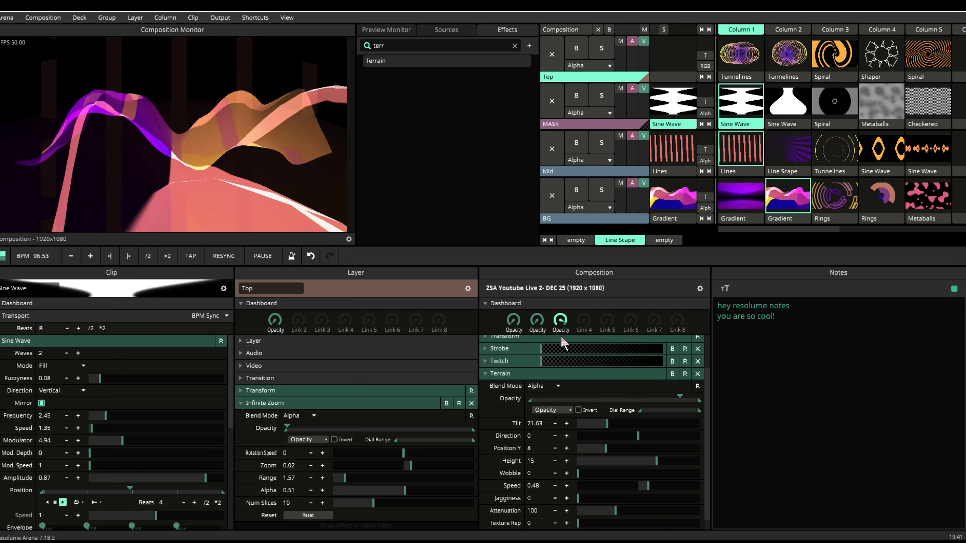
Test the third dashboard dial, set Terrain's blend mode to Displace and turn the dial down to zero.
{"action": "left_click_drag", "start_coordinate": [559, 418], "coordinate": [562, 446]}
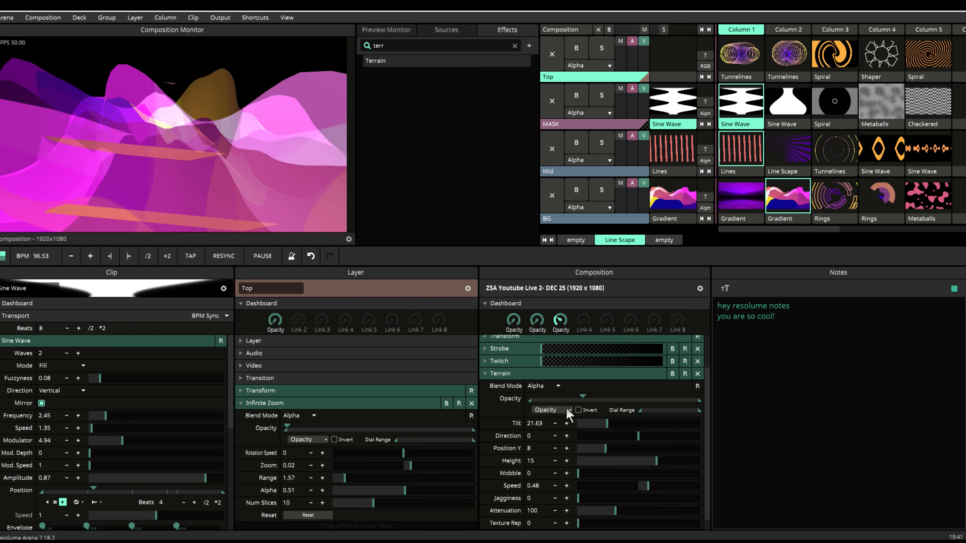
{"action": "left_click_drag", "start_coordinate": [567, 383], "coordinate": [566, 363]}
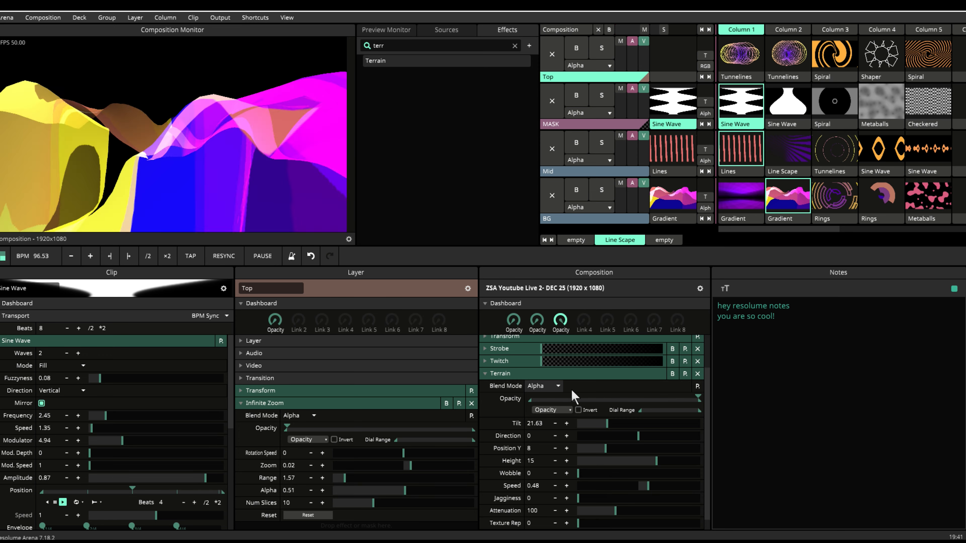
{"action": "left_click", "coordinate": [586, 464]}
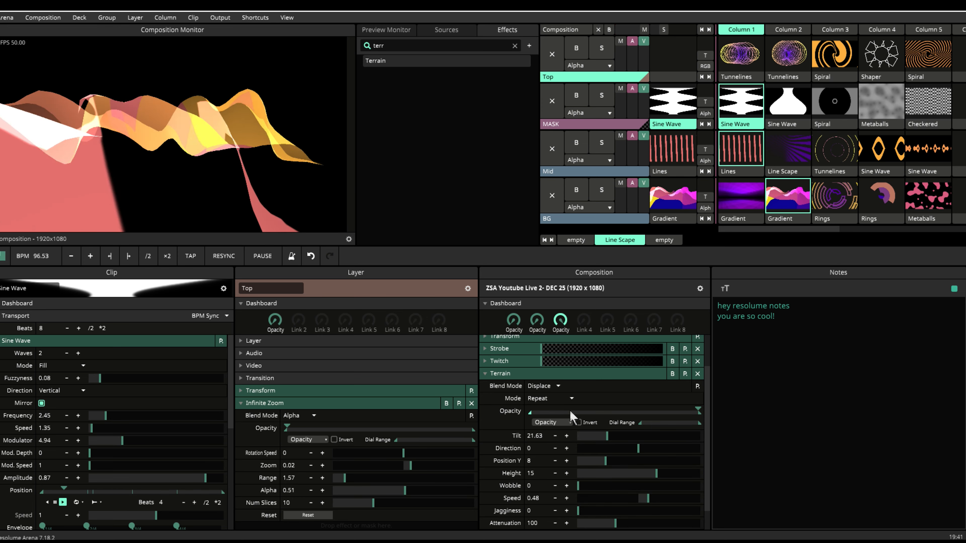
{"action": "left_click_drag", "start_coordinate": [561, 322], "coordinate": [565, 411]}
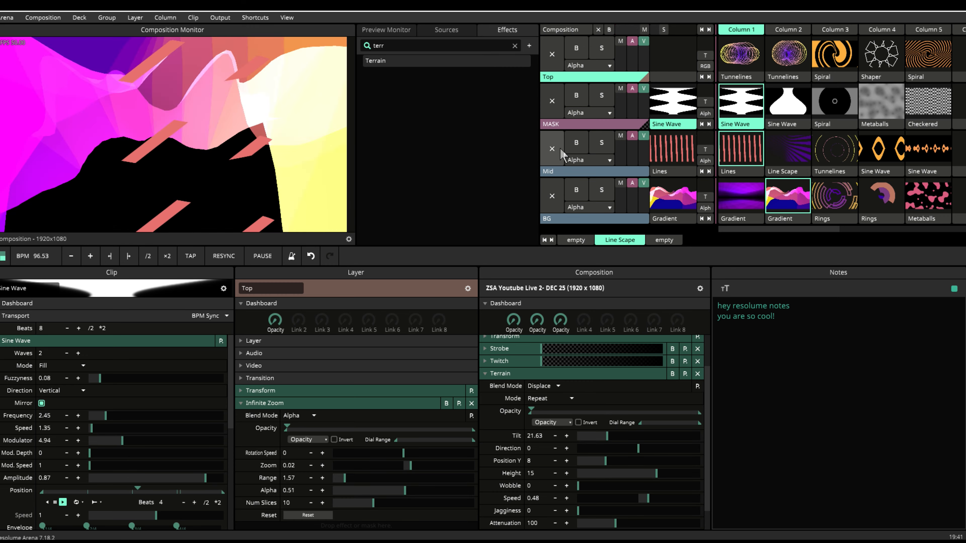
Clear the Mid and MASK layers, play the column 3 Rings clip on the BG layer and collapse the composition's Terrain effect.
{"action": "left_click", "coordinate": [552, 149]}
{"action": "left_click", "coordinate": [552, 102]}
{"action": "left_click", "coordinate": [830, 220]}
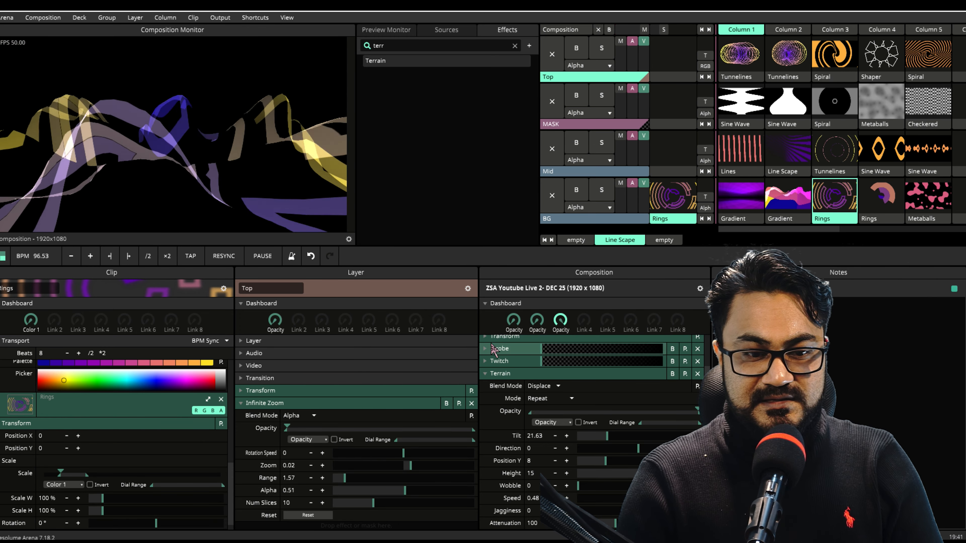
{"action": "left_click", "coordinate": [492, 374]}
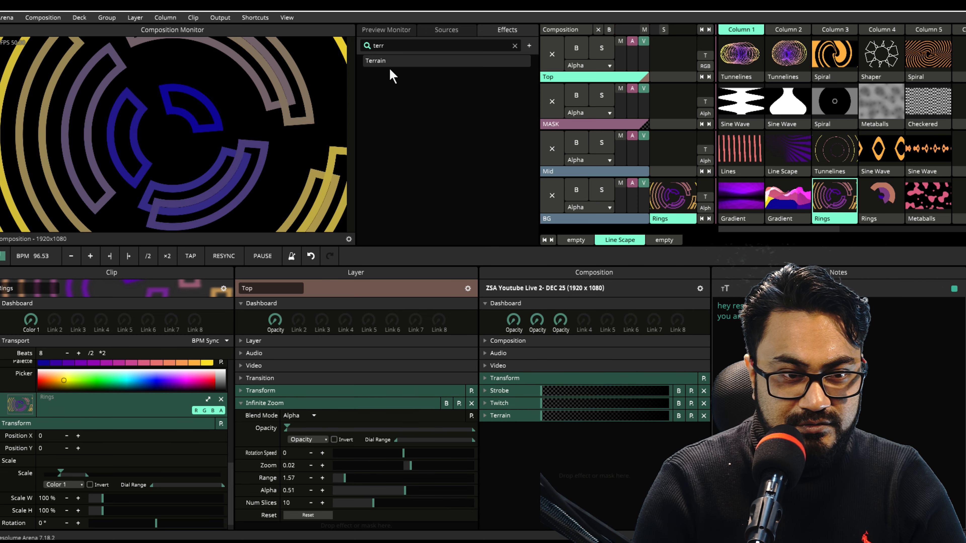
Try the Circles effect on the composition, switch the BG layer to the column 2 Gradient clip and remove Circles.
{"action": "left_click", "coordinate": [514, 46]}
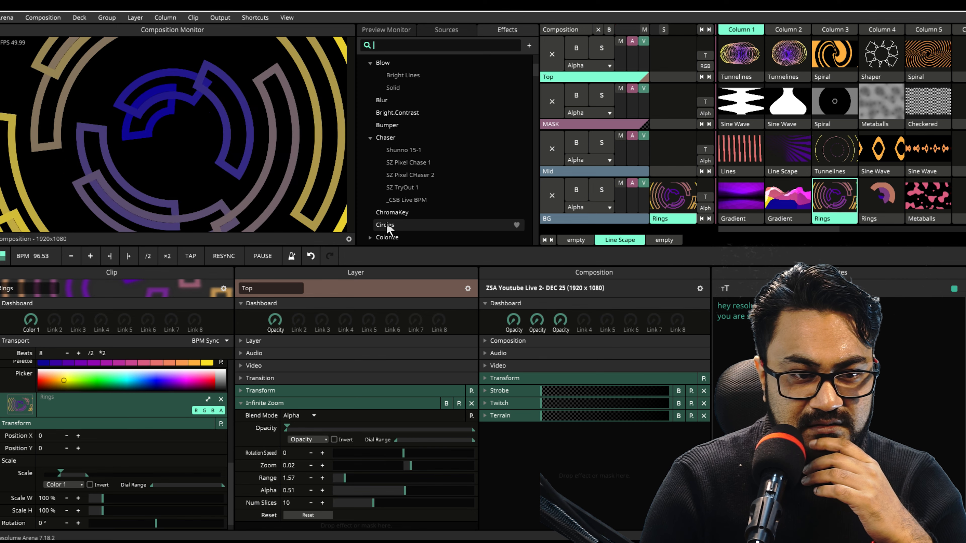
{"action": "left_click_drag", "start_coordinate": [398, 230], "coordinate": [591, 436]}
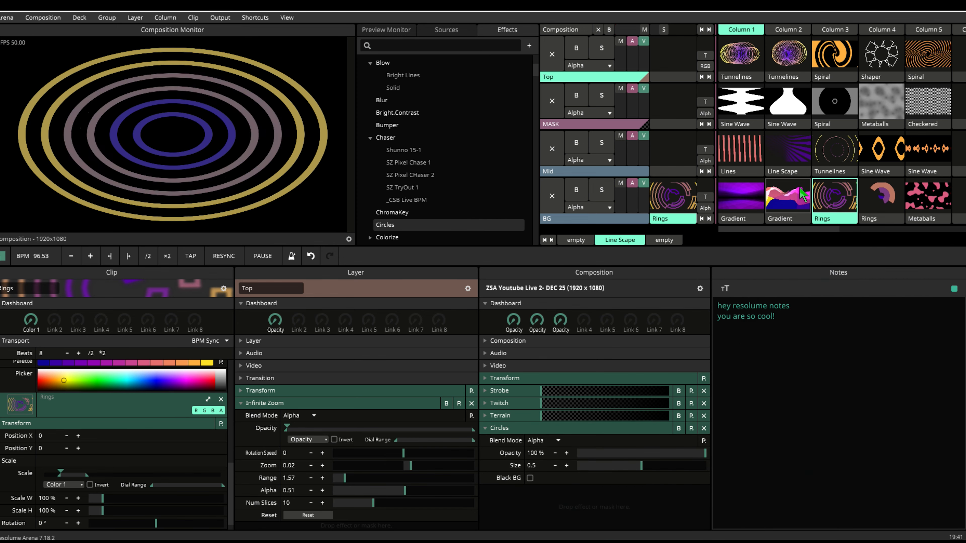
{"action": "left_click", "coordinate": [797, 195]}
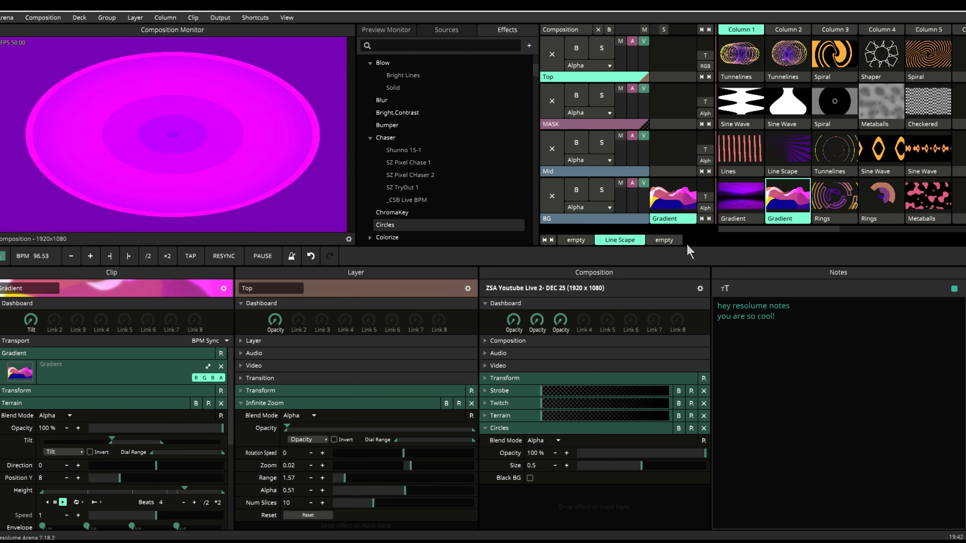
{"action": "left_click", "coordinate": [704, 428]}
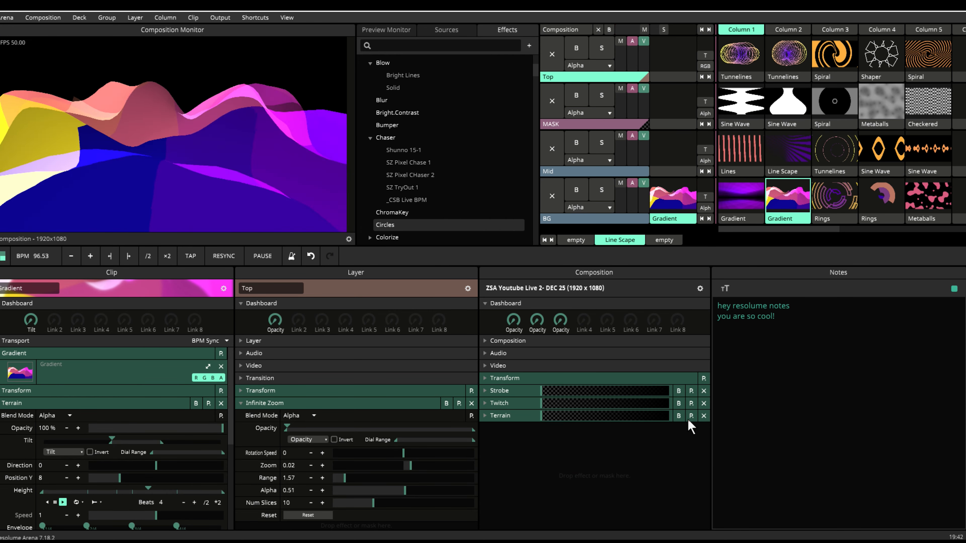
Search the effects for rgb and add Shift RGB to the composition below Terrain.
{"action": "scroll", "coordinate": [386, 224], "scroll_direction": "down", "scroll_amount": 4}
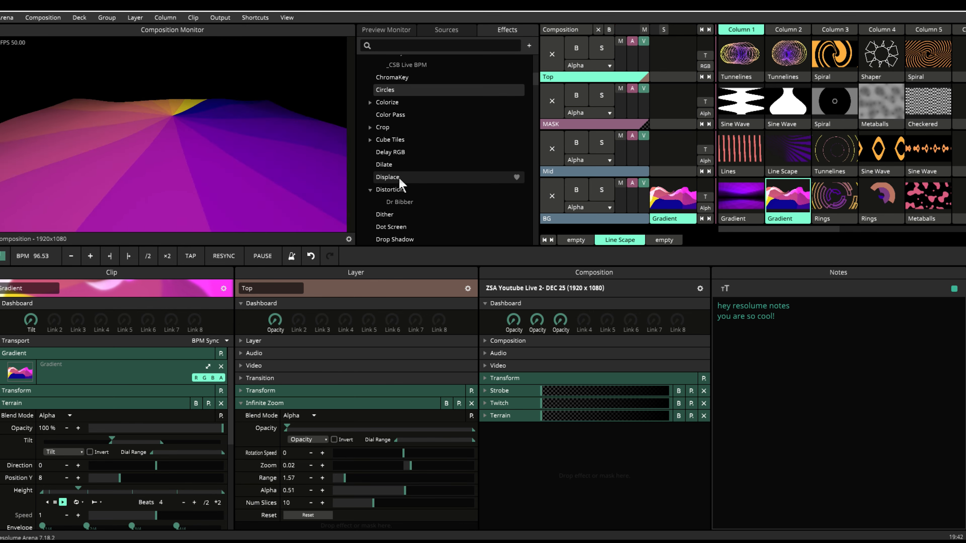
{"action": "scroll", "coordinate": [400, 184], "scroll_direction": "down", "scroll_amount": 2}
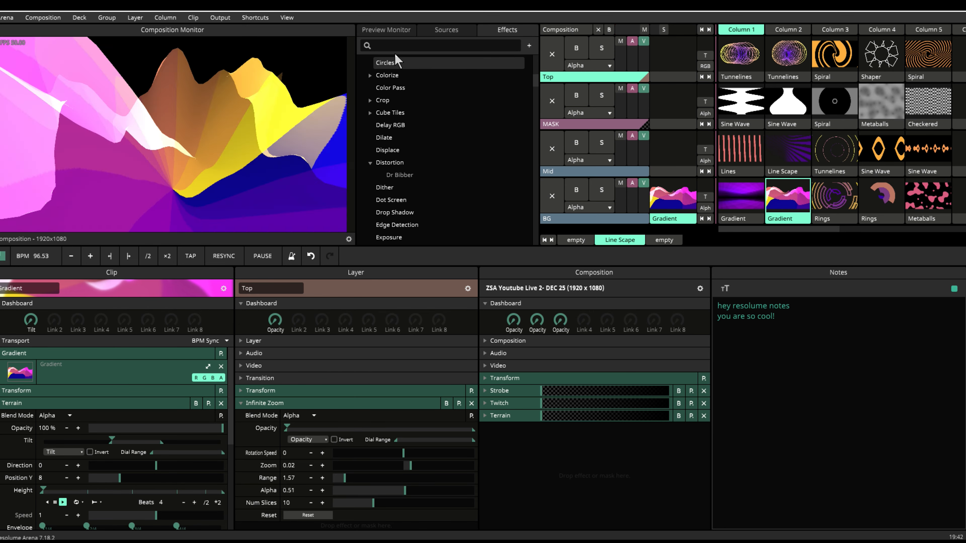
{"action": "left_click", "coordinate": [396, 45]}
{"action": "type", "text": "rgb"}
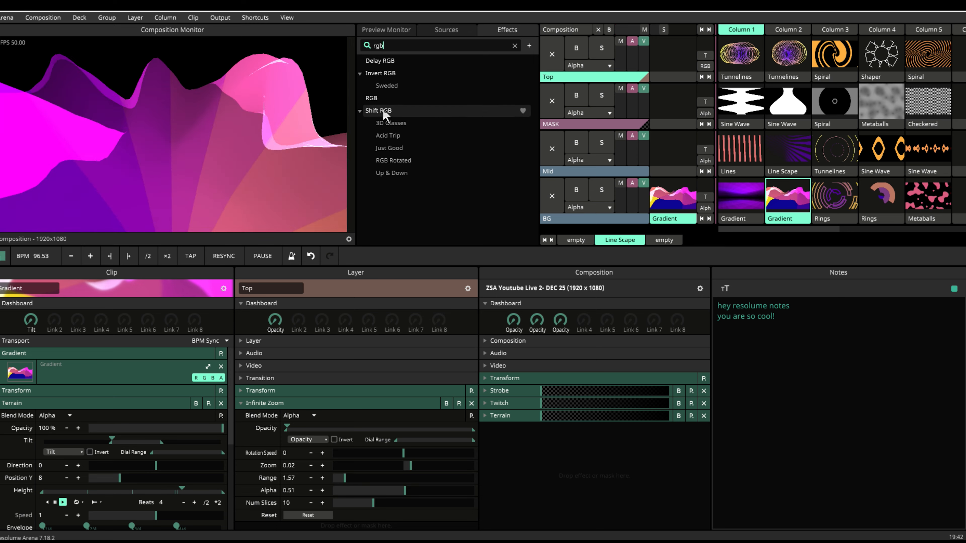
{"action": "left_click_drag", "start_coordinate": [384, 110], "coordinate": [553, 480]}
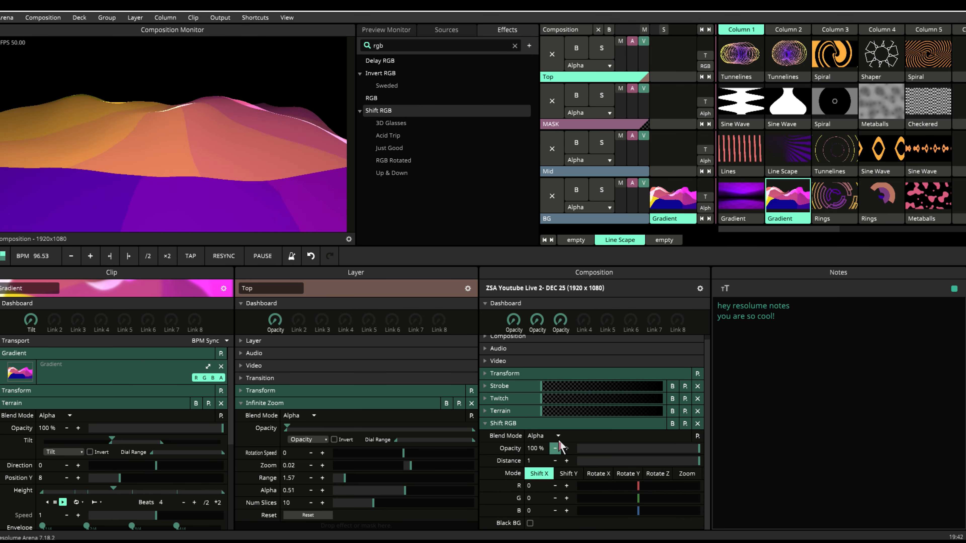
Clear the BG layer and play the column 1 Lines clip on the Mid layer.
{"action": "mouse_move", "coordinate": [764, 228]}
{"action": "left_mouse_down"}
{"action": "mouse_move", "coordinate": [810, 229]}
{"action": "mouse_move", "coordinate": [751, 230]}
{"action": "left_mouse_up"}
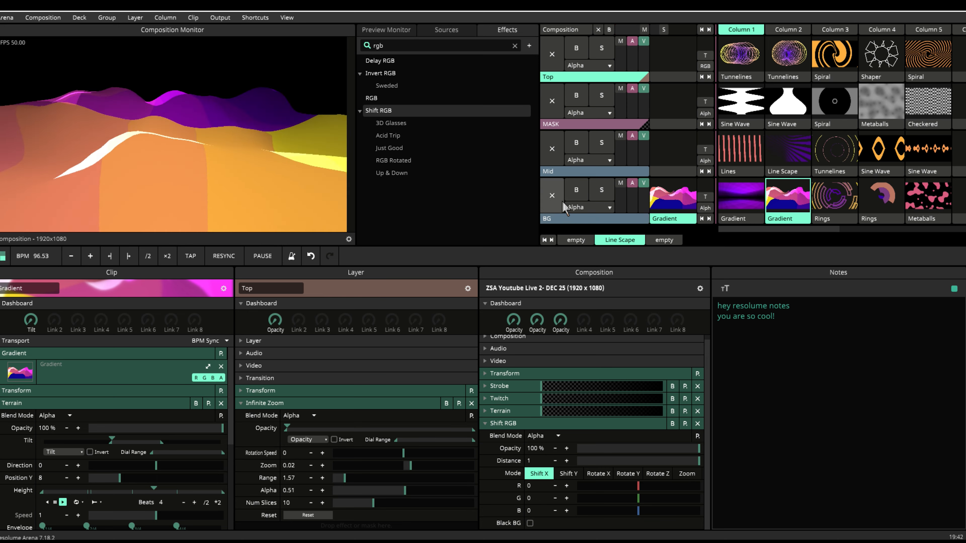
{"action": "left_click", "coordinate": [554, 198]}
{"action": "left_click", "coordinate": [725, 157]}
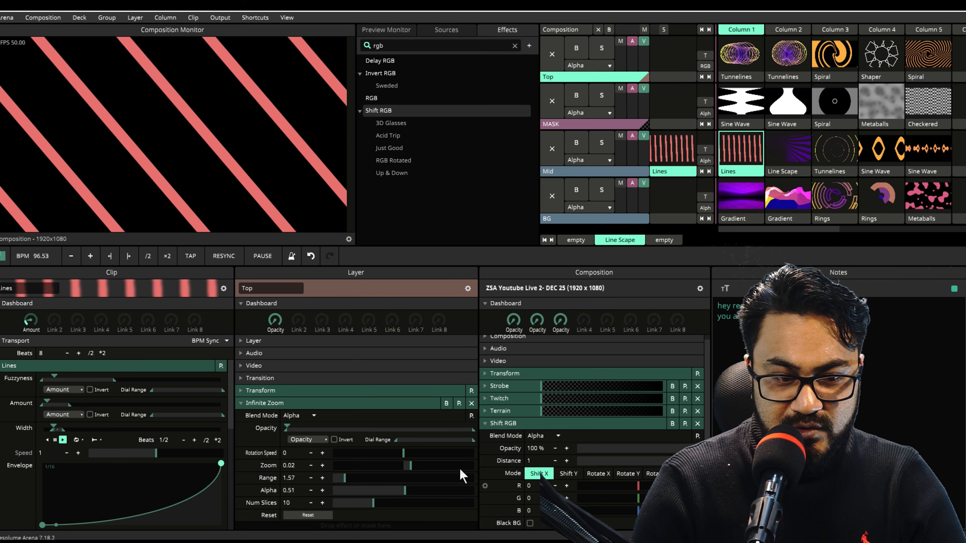
Animate the R and G values of the composition's Shift RGB effect on seconds-based timelines with back-and-forth playback.
{"action": "left_click", "coordinate": [448, 389]}
{"action": "scroll", "coordinate": [568, 441], "scroll_direction": "down", "scroll_amount": 2}
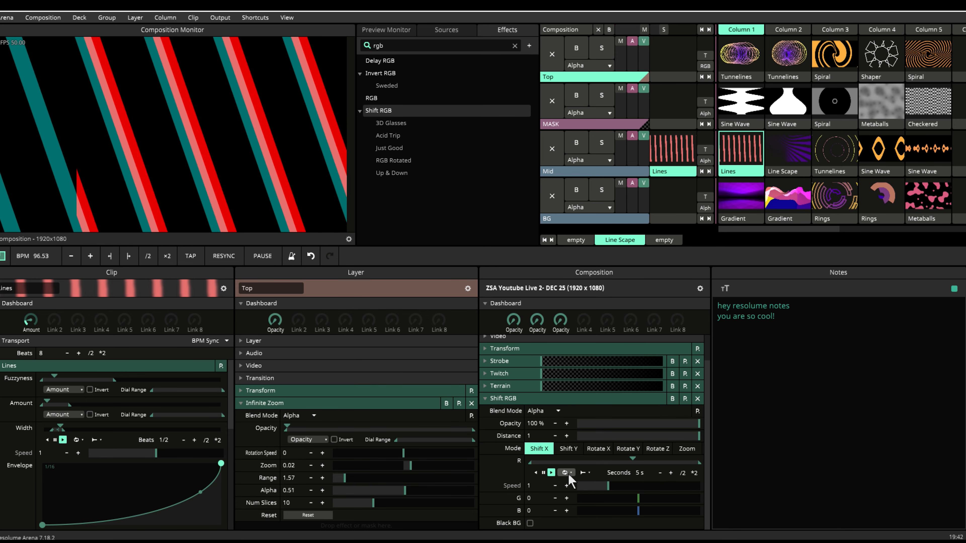
{"action": "left_click", "coordinate": [578, 503]}
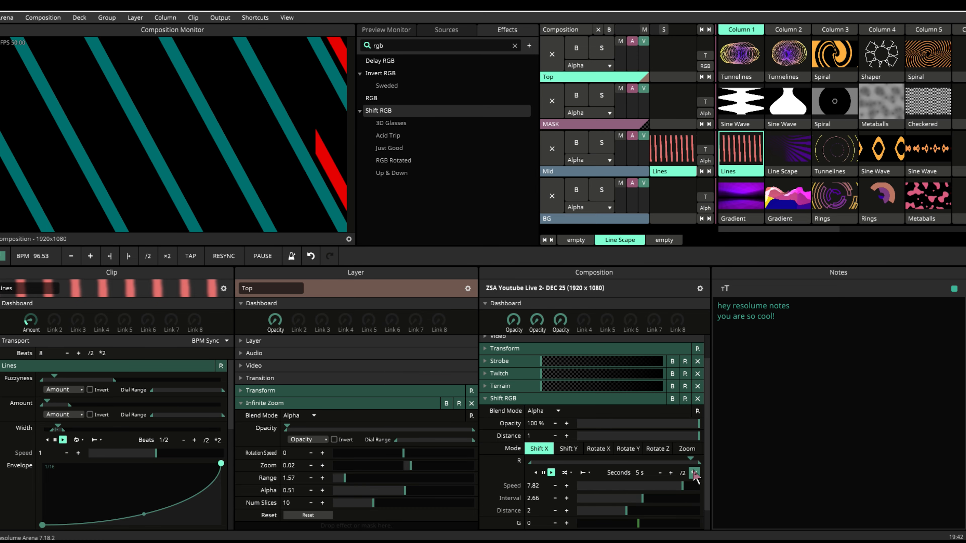
{"action": "left_click", "coordinate": [694, 473]}
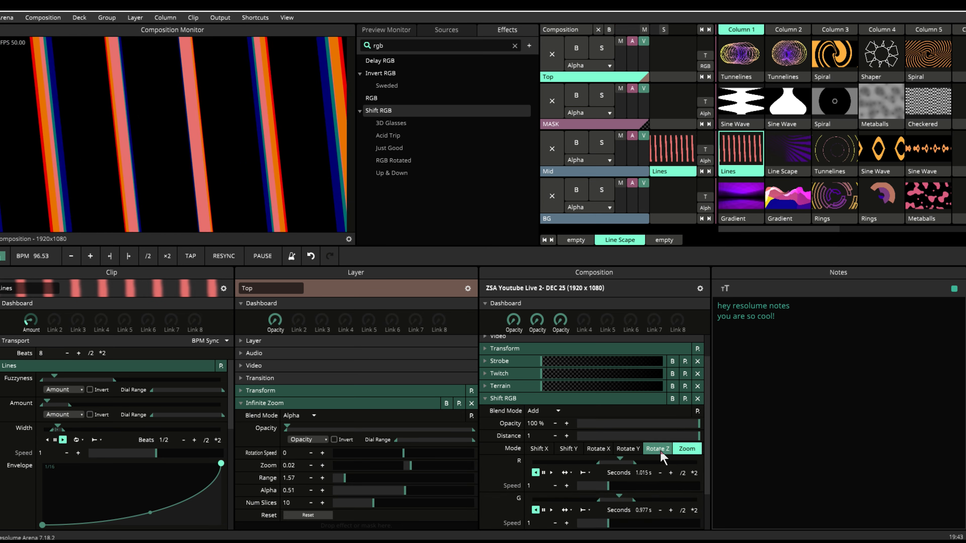
Set Shift RGB's mode to Zoom and link its opacity to the composition's fourth dashboard dial.
{"action": "left_click", "coordinate": [687, 448]}
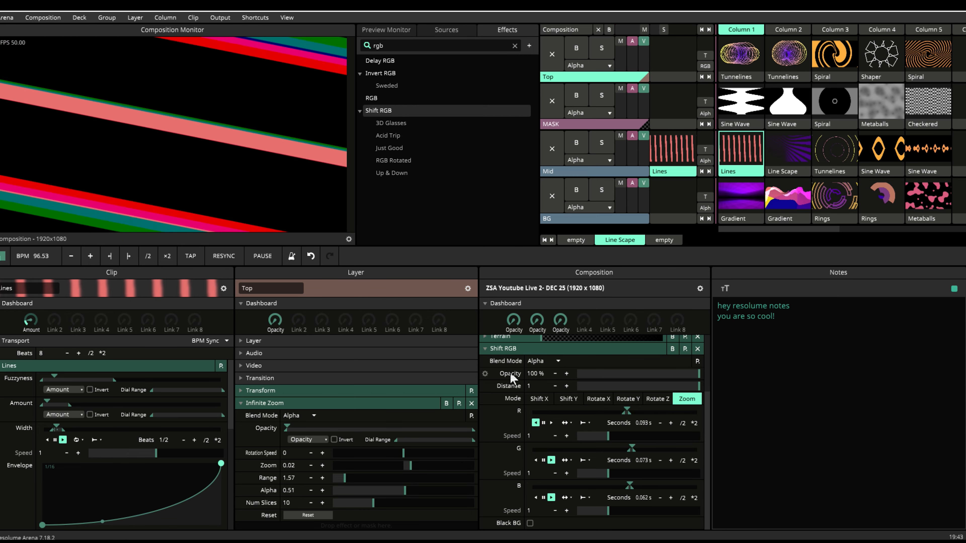
{"action": "left_click_drag", "start_coordinate": [518, 364], "coordinate": [582, 333]}
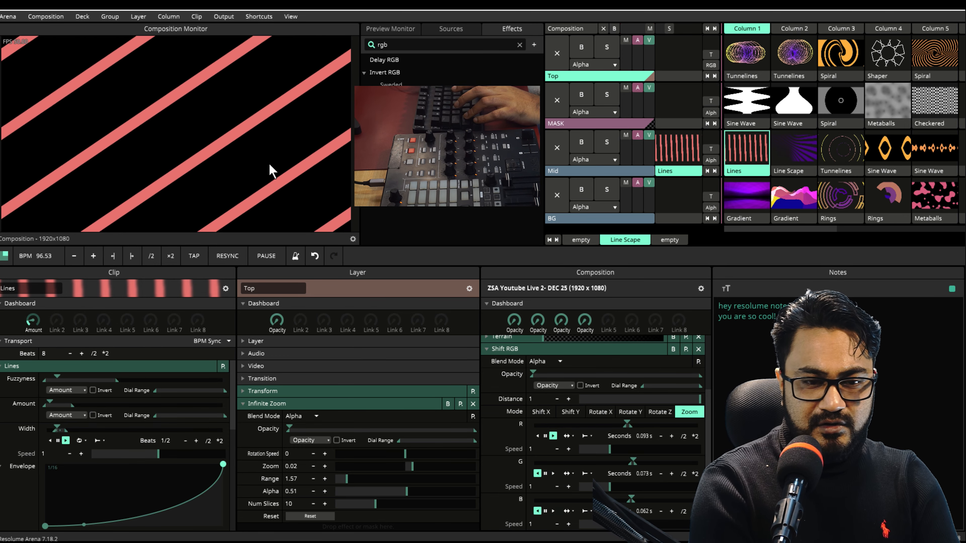
Open shortcut editing, dock the Shortcuts panel with the Composition Monitor and switch to MIDI shortcut mapping.
{"action": "key", "text": "ctrl+m"}
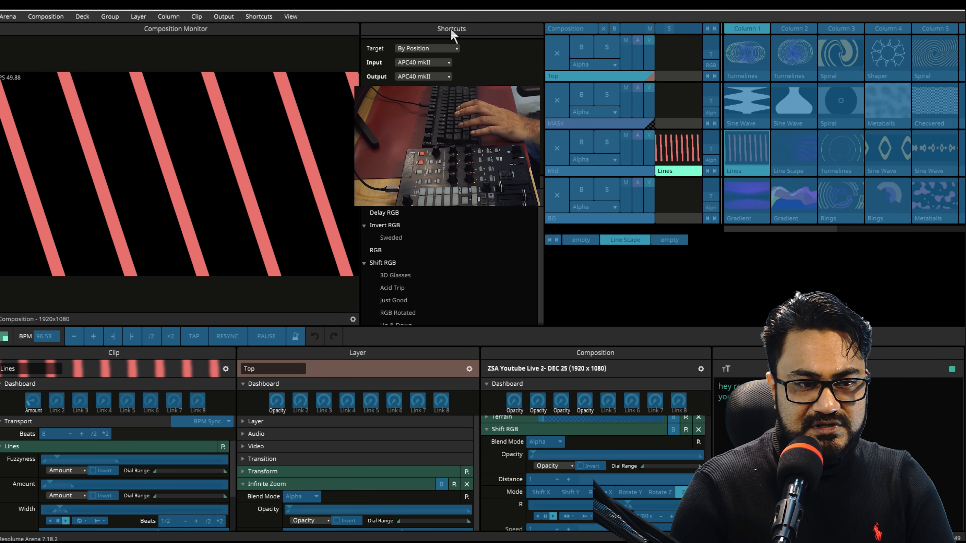
{"action": "left_click_drag", "start_coordinate": [350, 53], "coordinate": [321, 69]}
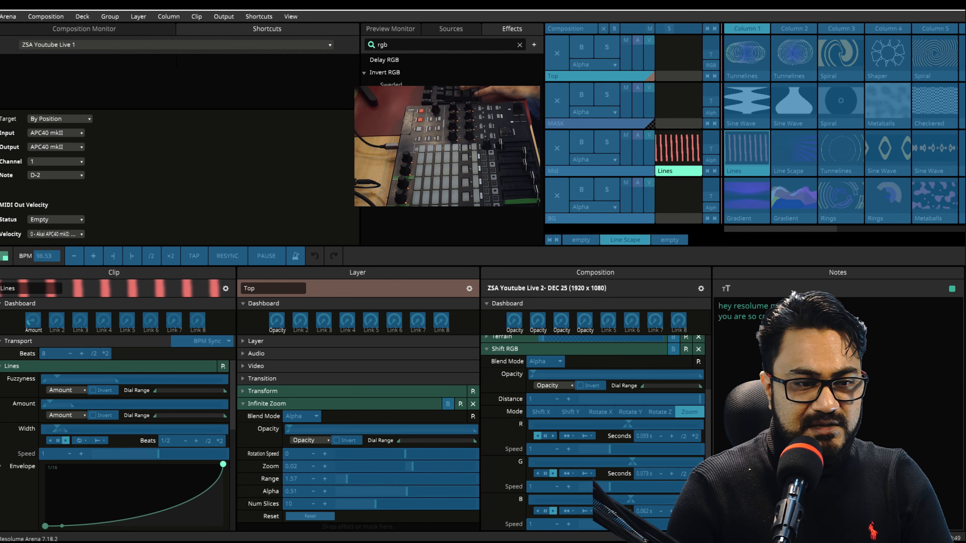
{"action": "key", "text": "ctrl+m"}
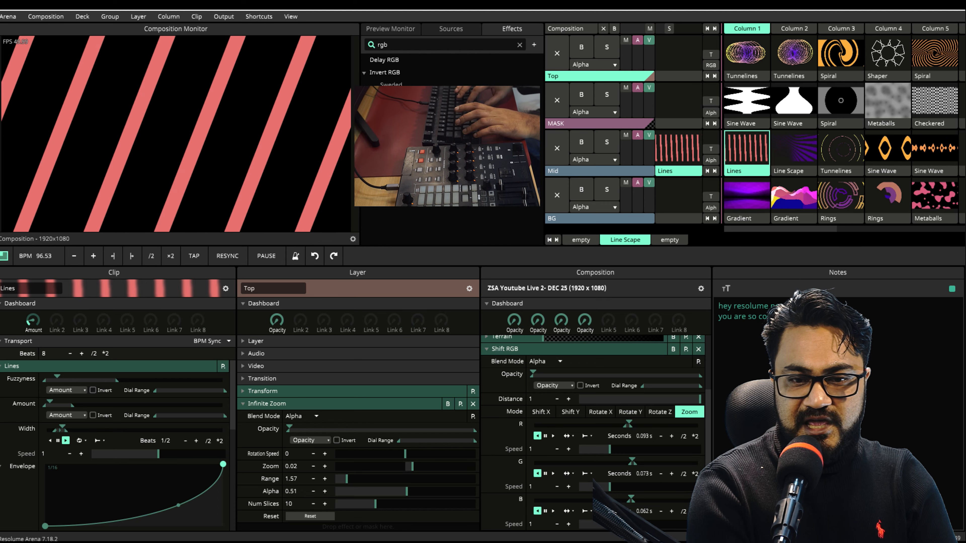
{"action": "key", "text": "ctrl+m"}
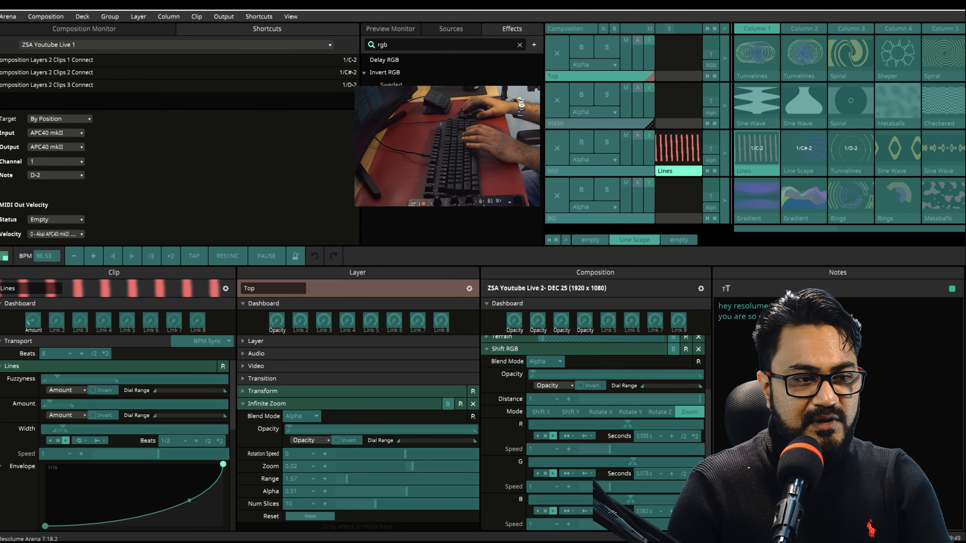
Delete the three existing MIDI shortcuts for layer 2 clips 1 to 3.
{"action": "left_click", "coordinate": [85, 86]}
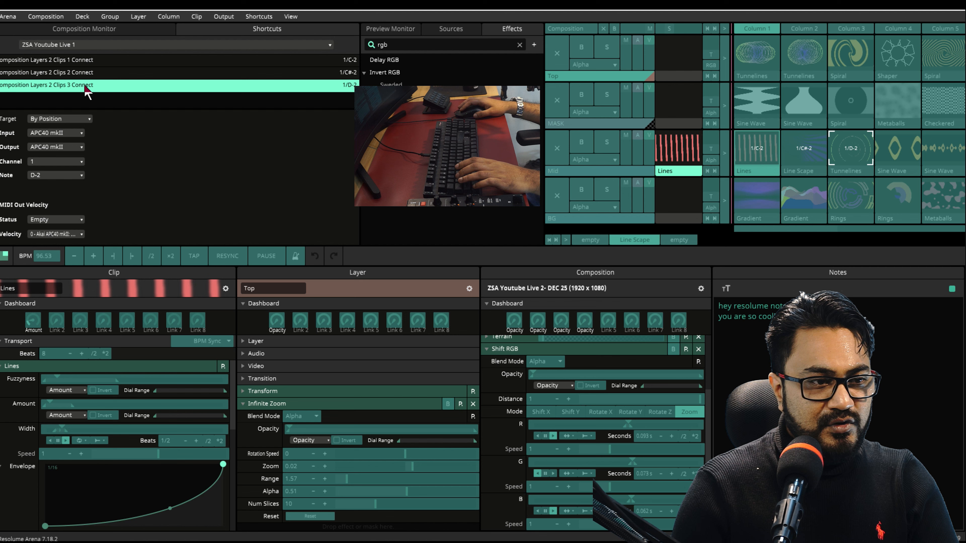
{"action": "left_click", "coordinate": [84, 61], "text": "shift"}
{"action": "key", "text": "Delete"}
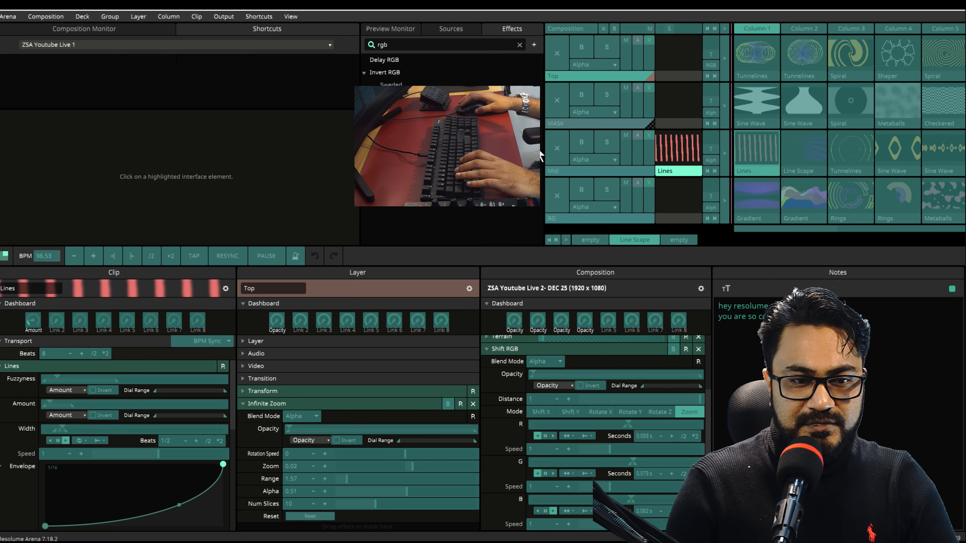
Enlarge the clip grid area and map the BG layer's clips in columns 1 to 5 to MIDI notes C-2 through E-2 on channel 1.
{"action": "left_click_drag", "start_coordinate": [547, 151], "coordinate": [514, 151]}
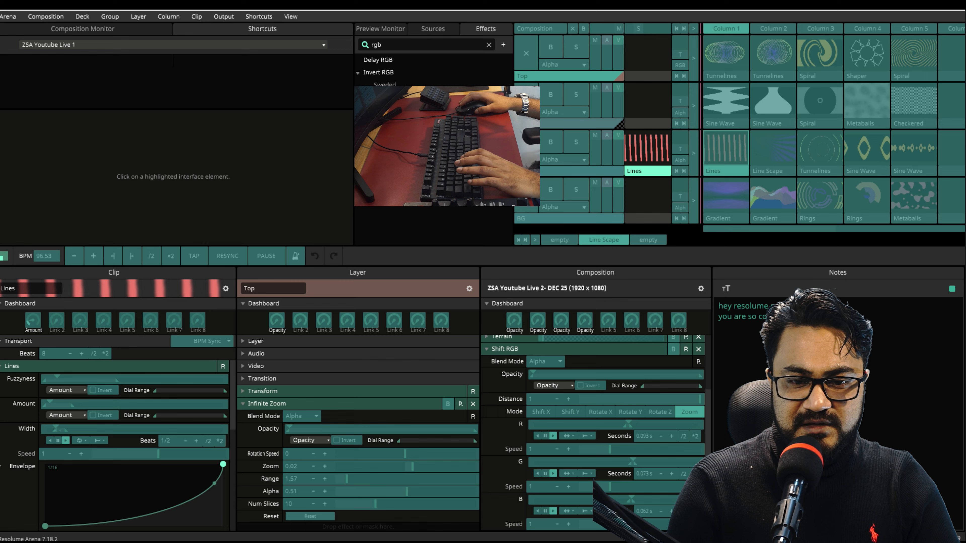
{"action": "left_click", "coordinate": [738, 202]}
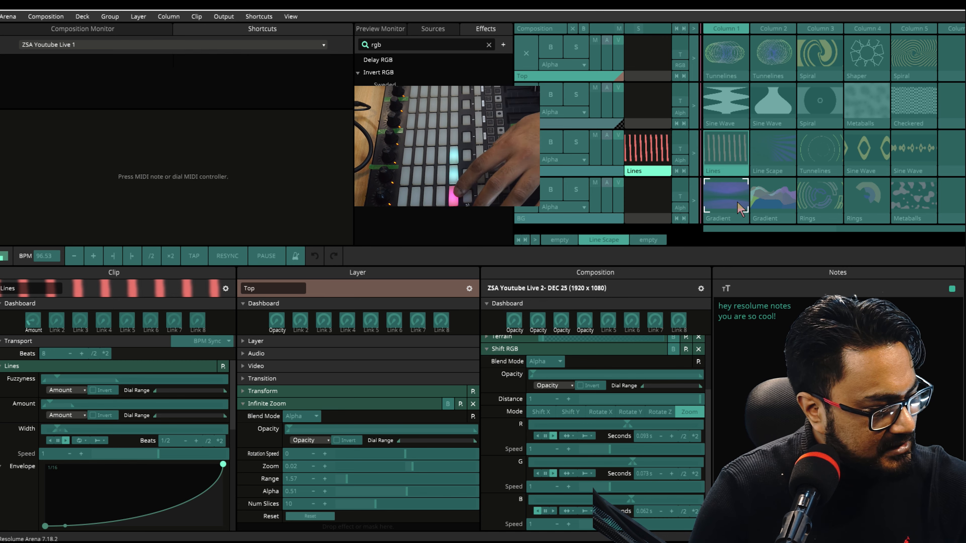
{"action": "left_click", "coordinate": [756, 199]}
{"action": "left_click", "coordinate": [840, 200]}
{"action": "left_click", "coordinate": [863, 192]}
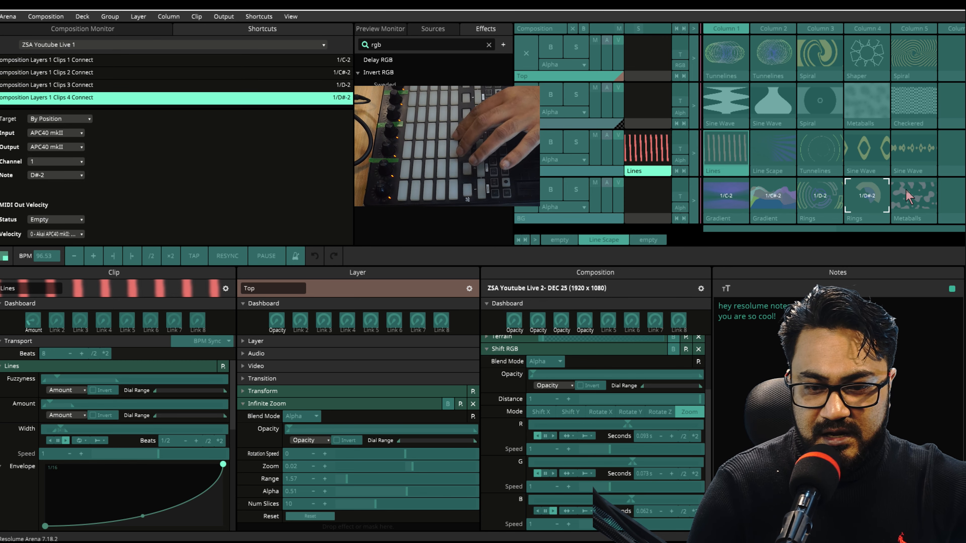
{"action": "left_click", "coordinate": [908, 190]}
Map the Mid layer's clips in columns 1 to 5 to MIDI notes G#-2 through C-1 on channel 1.
{"action": "left_click", "coordinate": [737, 158]}
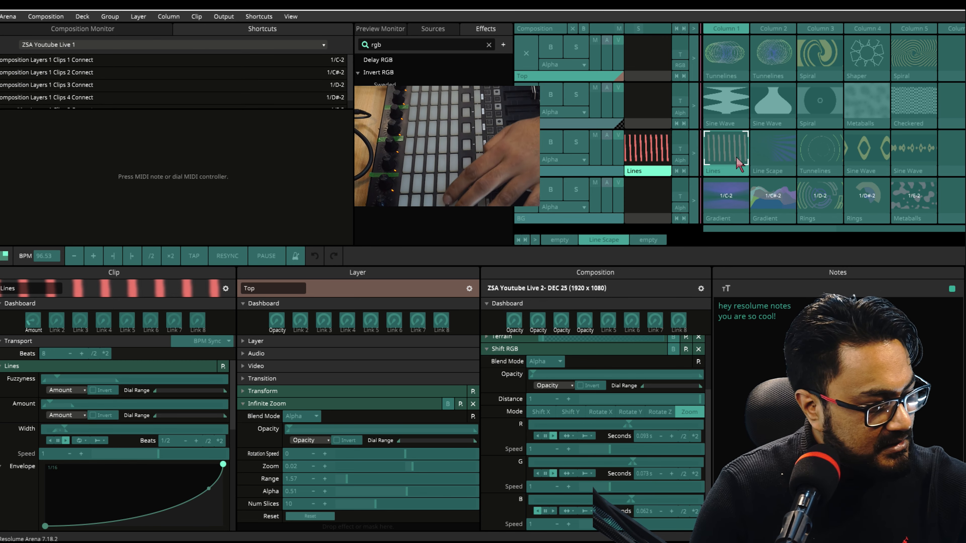
{"action": "left_click", "coordinate": [776, 150]}
{"action": "left_click", "coordinate": [817, 146]}
{"action": "left_click", "coordinate": [866, 147]}
{"action": "left_click", "coordinate": [910, 147]}
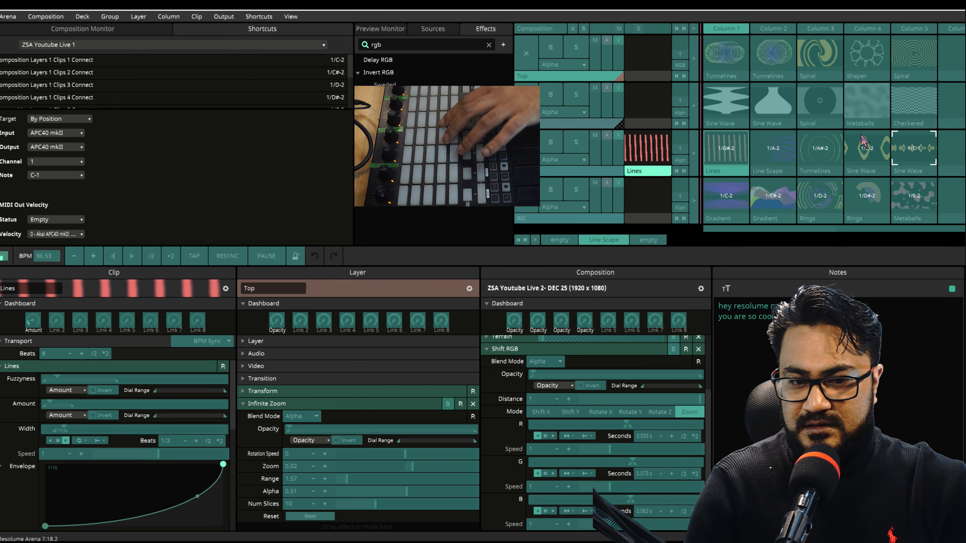
Map the column 1 to 5 clips on channel 1: MASK layer to notes E-1 through G#-1, Top layer to C0 through E0.
{"action": "left_click", "coordinate": [731, 107]}
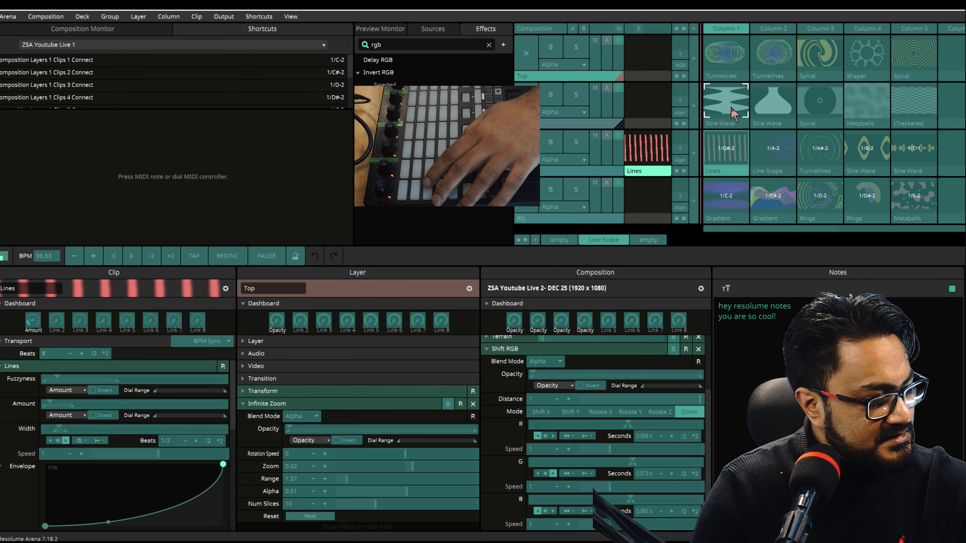
{"action": "left_click", "coordinate": [746, 65]}
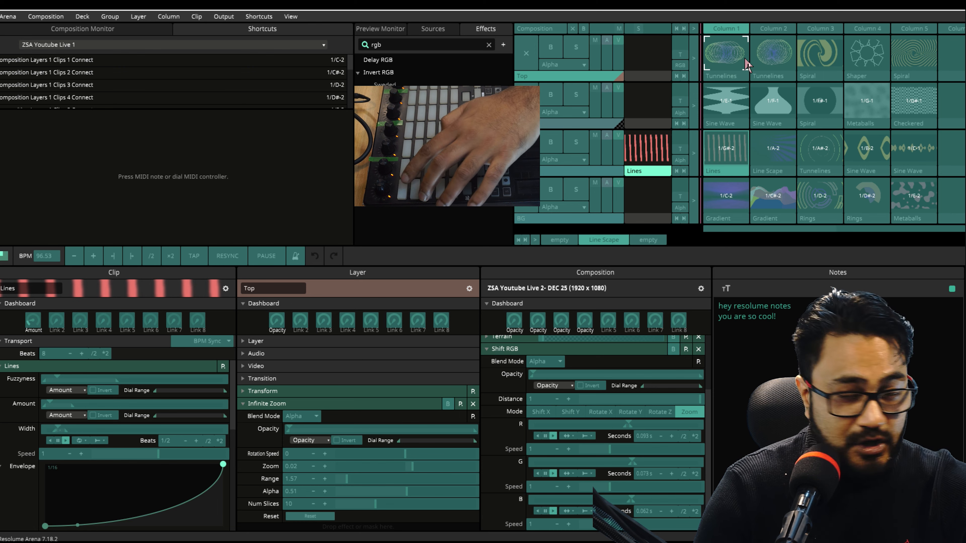
{"action": "left_click", "coordinate": [773, 57]}
{"action": "left_click", "coordinate": [822, 58]}
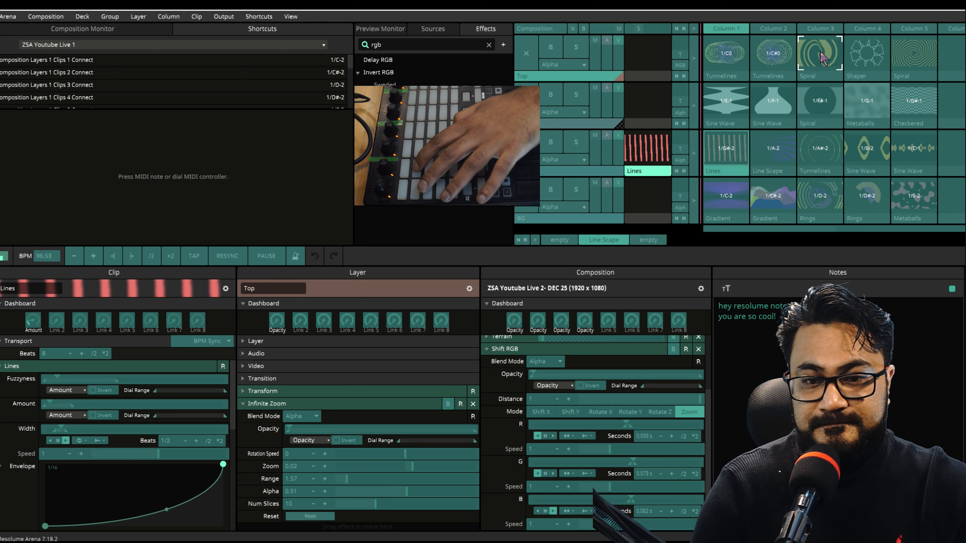
{"action": "left_click", "coordinate": [867, 57]}
{"action": "left_click", "coordinate": [914, 58]}
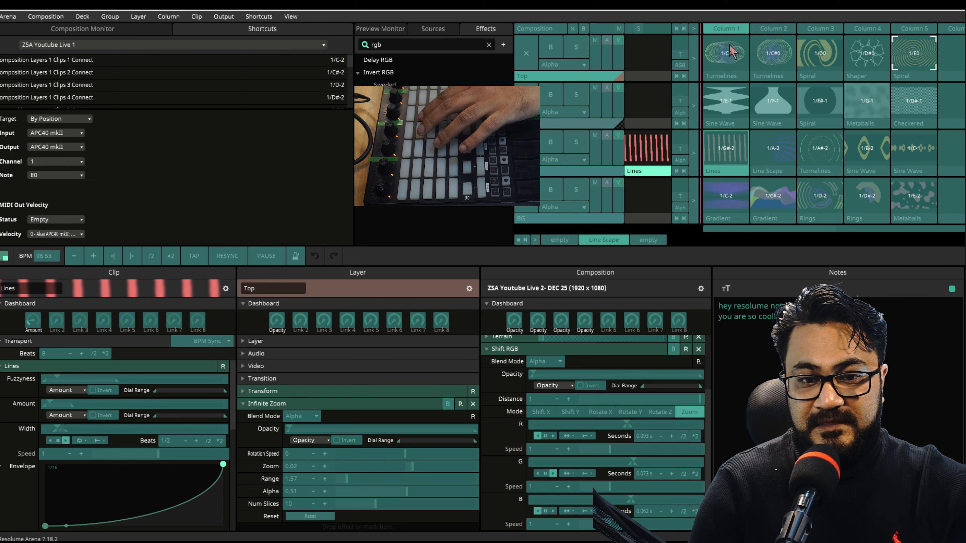
Map the trigger headers of columns 1 to 5 to MIDI notes G#0 through C1 on channel 1.
{"action": "left_click", "coordinate": [725, 31]}
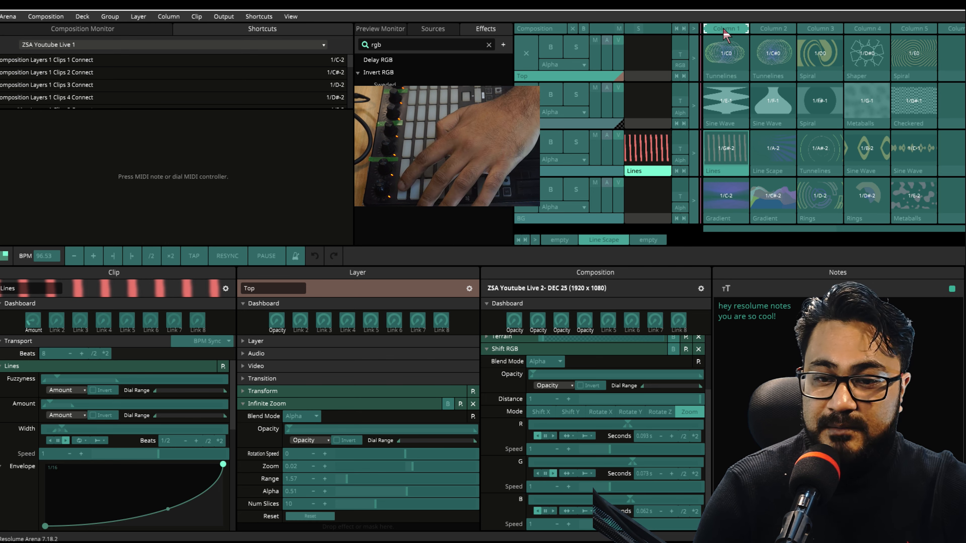
{"action": "left_click", "coordinate": [761, 30]}
{"action": "left_click", "coordinate": [818, 30]}
{"action": "left_click", "coordinate": [854, 30]}
{"action": "left_click", "coordinate": [908, 31]}
Map the layers' clear controls from BG up to Top to MIDI note E2, one controller channel per layer.
{"action": "left_click", "coordinate": [528, 207]}
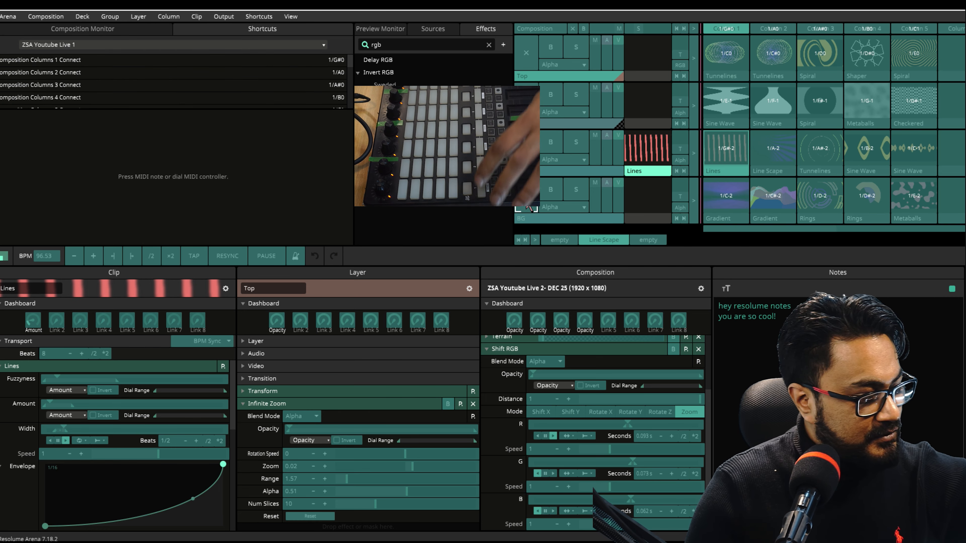
{"action": "left_click", "coordinate": [527, 156]}
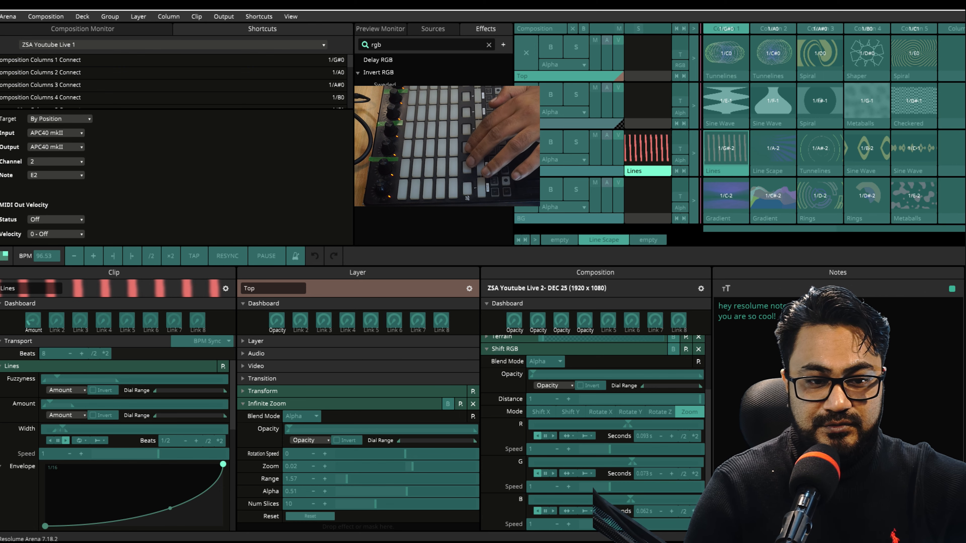
{"action": "left_click", "coordinate": [531, 50]}
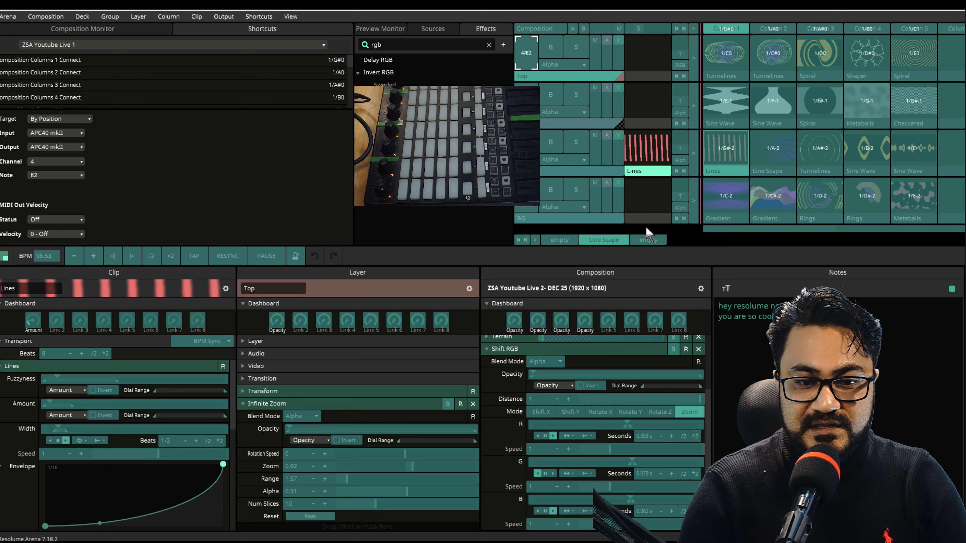
Map the layers' video opacity faders from BG up to Top to CC 7, one controller channel per layer.
{"action": "left_click", "coordinate": [620, 201]}
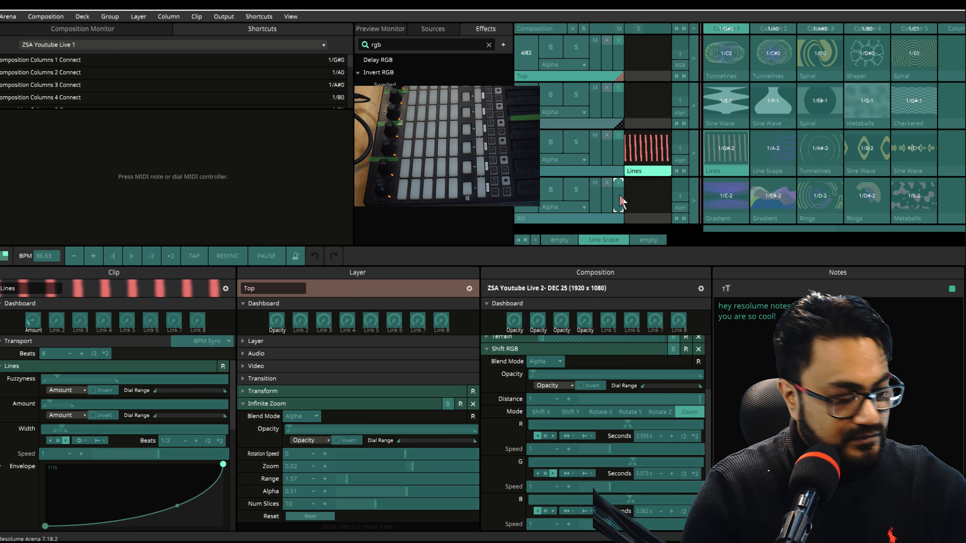
{"action": "left_click", "coordinate": [616, 164]}
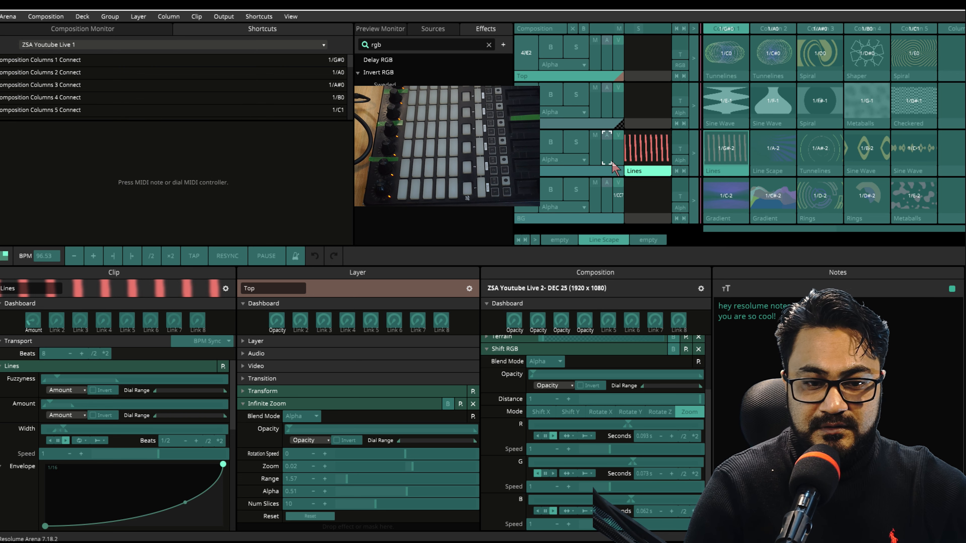
{"action": "left_click", "coordinate": [619, 61]}
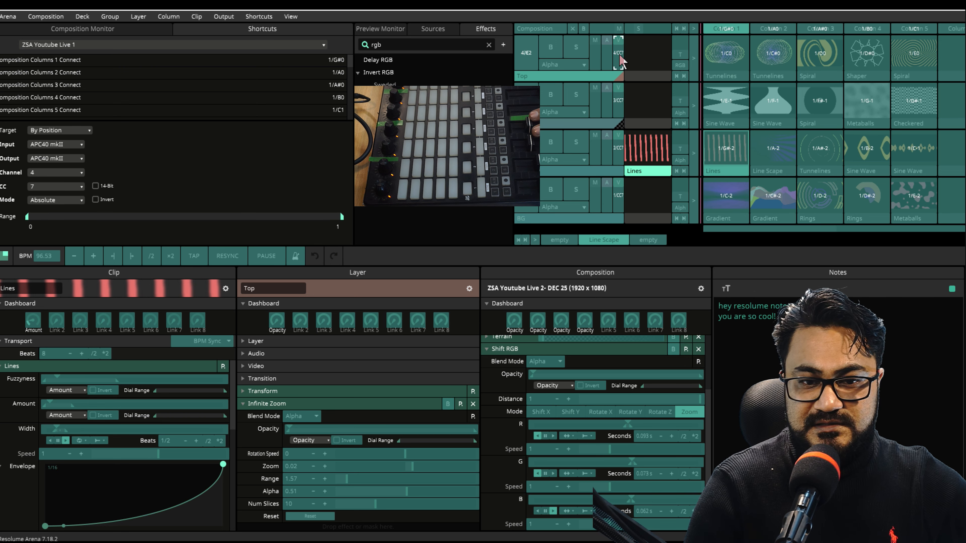
Map the transition duration of all four layers to CC 15 on channel 1 and set the BG shortcut's maximum range to 2.
{"action": "left_click", "coordinate": [680, 56]}
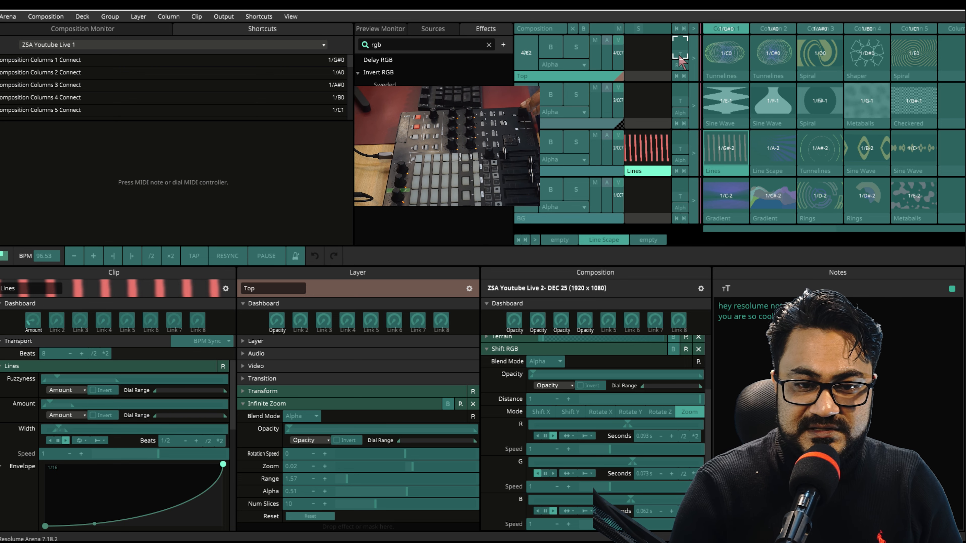
{"action": "left_click", "coordinate": [680, 100]}
{"action": "left_click", "coordinate": [680, 152]}
{"action": "left_click", "coordinate": [682, 192]}
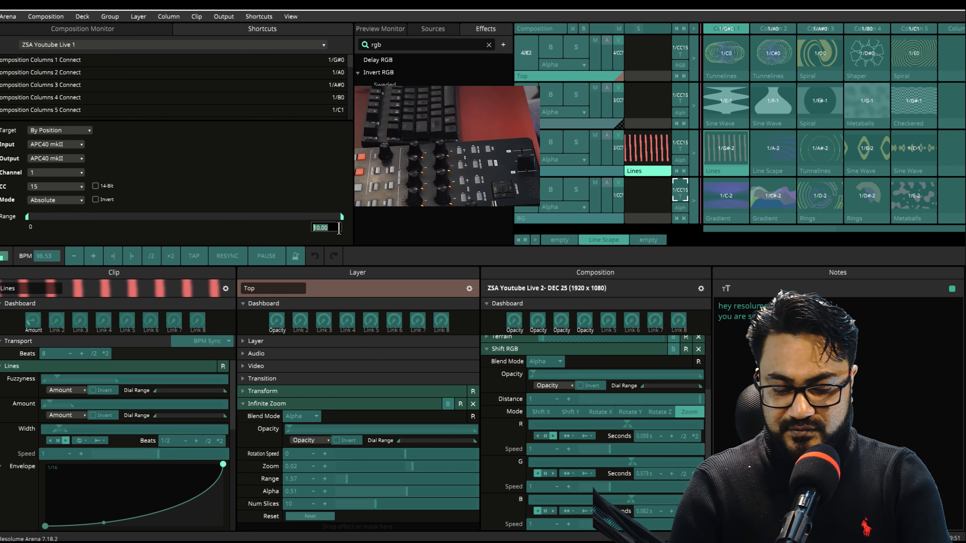
{"action": "type", "text": "2"}
{"action": "key", "text": "Return"}
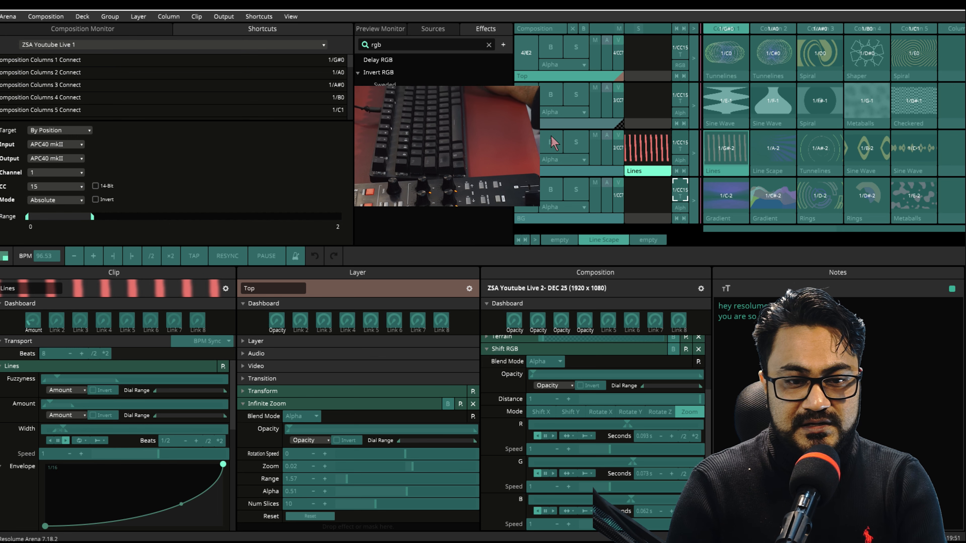
Set the maximum range of the BG layer's video opacity shortcut to 0.2.
{"action": "left_click", "coordinate": [618, 150]}
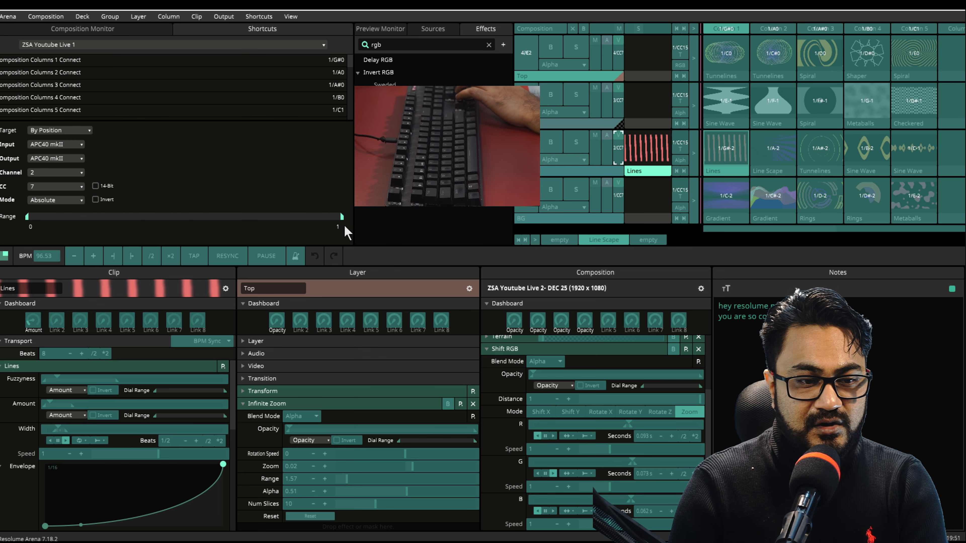
{"action": "left_click_drag", "start_coordinate": [70, 219], "coordinate": [76, 219]}
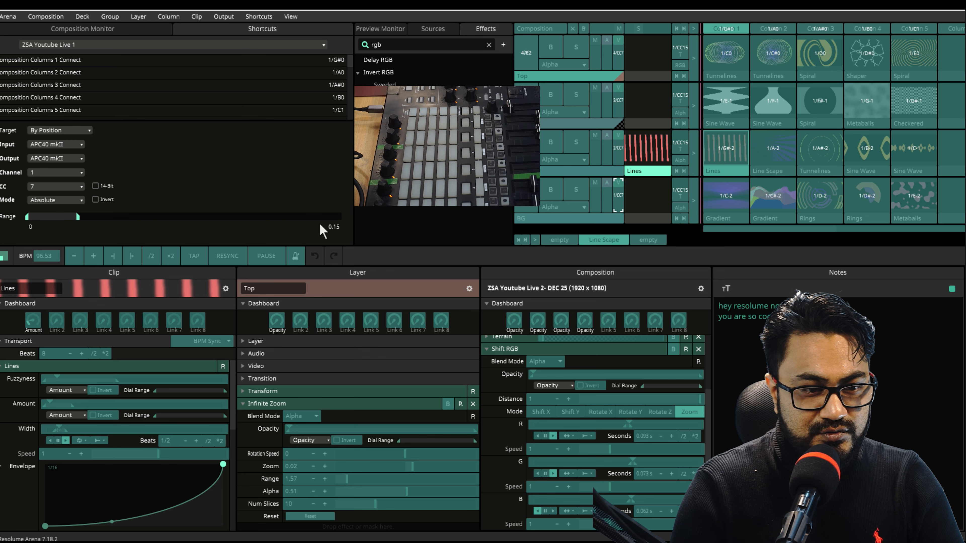
{"action": "double_click", "coordinate": [334, 228]}
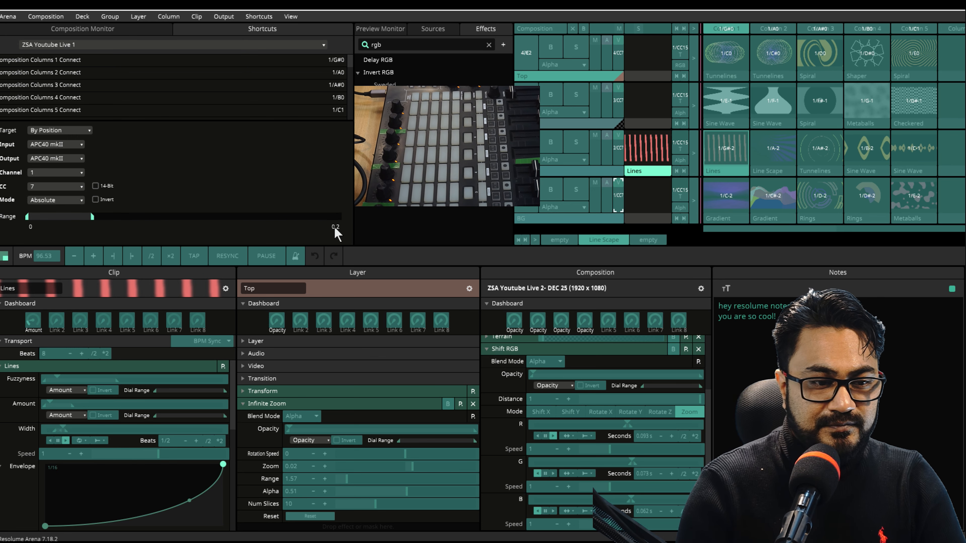
Set the maximum range of the Mid layer's transition duration shortcut to 0.2.
{"action": "left_click", "coordinate": [681, 146]}
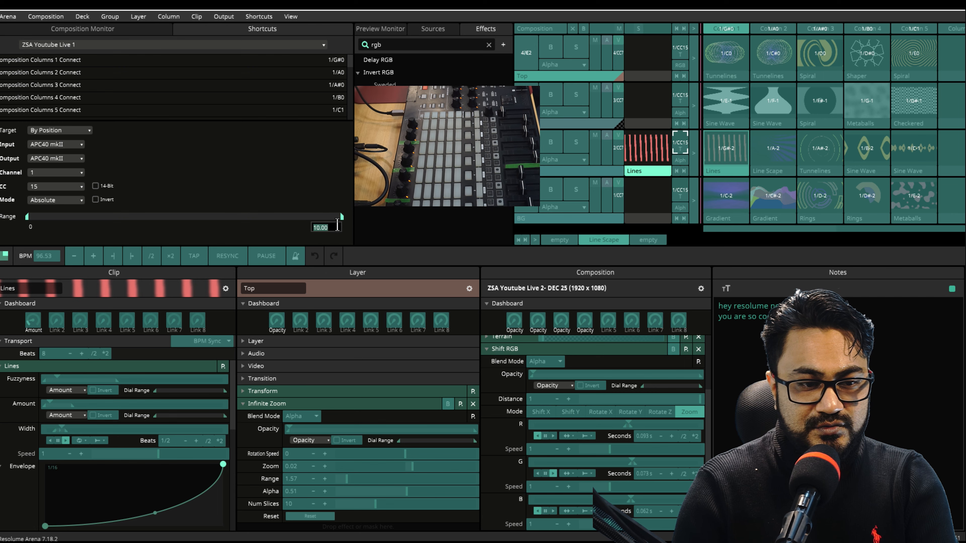
{"action": "type", "text": ".2"}
{"action": "key", "text": "Return"}
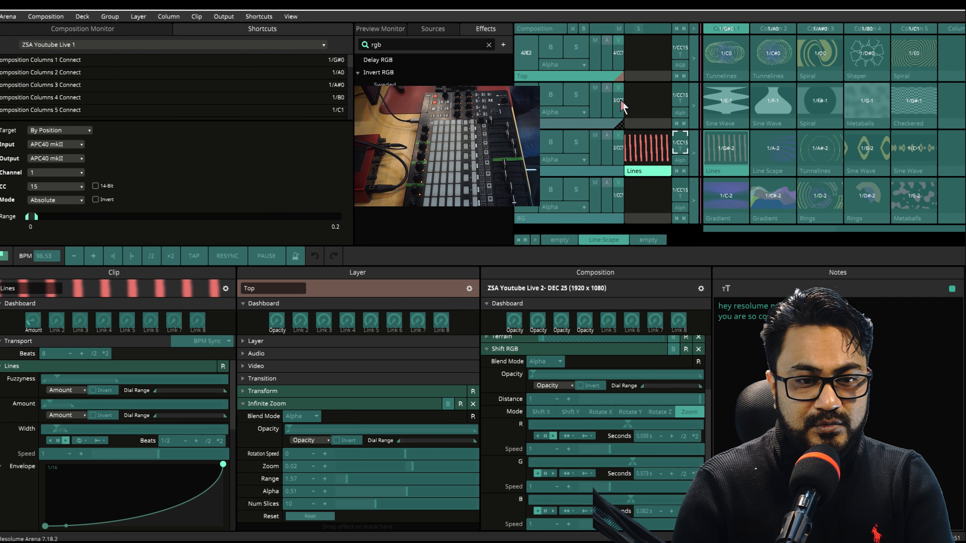
Set the maximum range of the MASK and Top layers' video opacity shortcuts to 0.2.
{"action": "left_click", "coordinate": [620, 102]}
{"action": "double_click", "coordinate": [338, 227]}
{"action": "type", "text": ".2"}
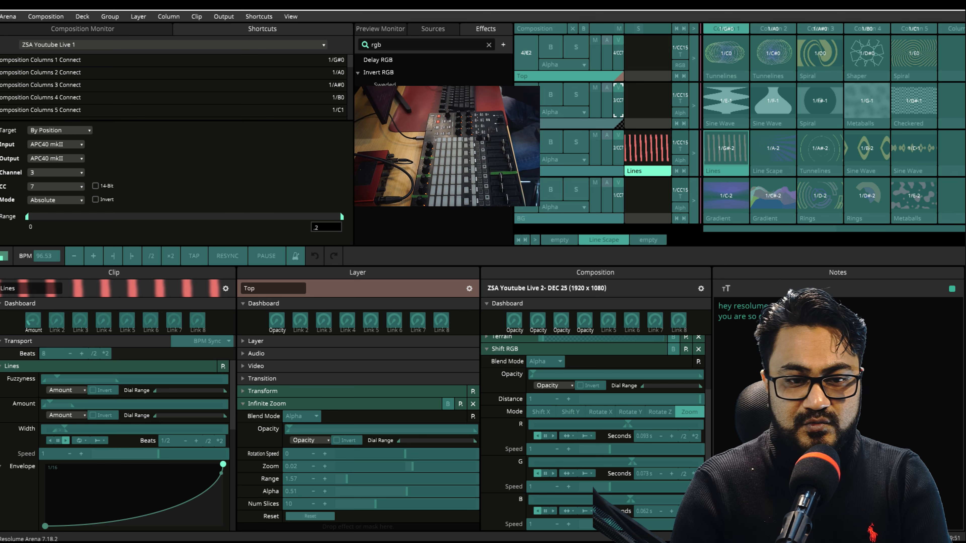
{"action": "left_click", "coordinate": [617, 59]}
{"action": "double_click", "coordinate": [339, 227]}
{"action": "key", "text": "Return"}
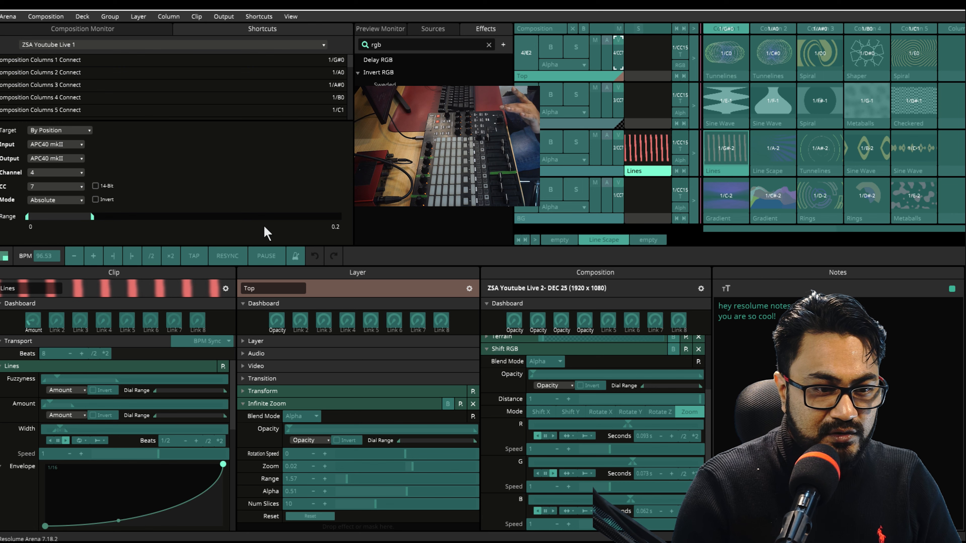
Leave MIDI mapping and test playback by triggering the BG layer's two Gradient clips and clearing the Mid layer.
{"action": "key", "text": "ctrl+m"}
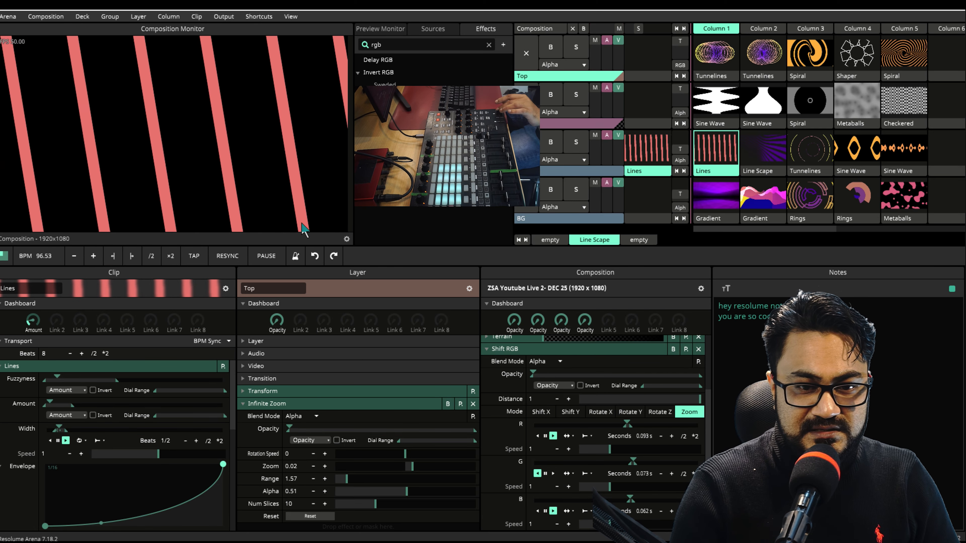
{"action": "left_click", "coordinate": [729, 199]}
{"action": "left_click", "coordinate": [527, 148]}
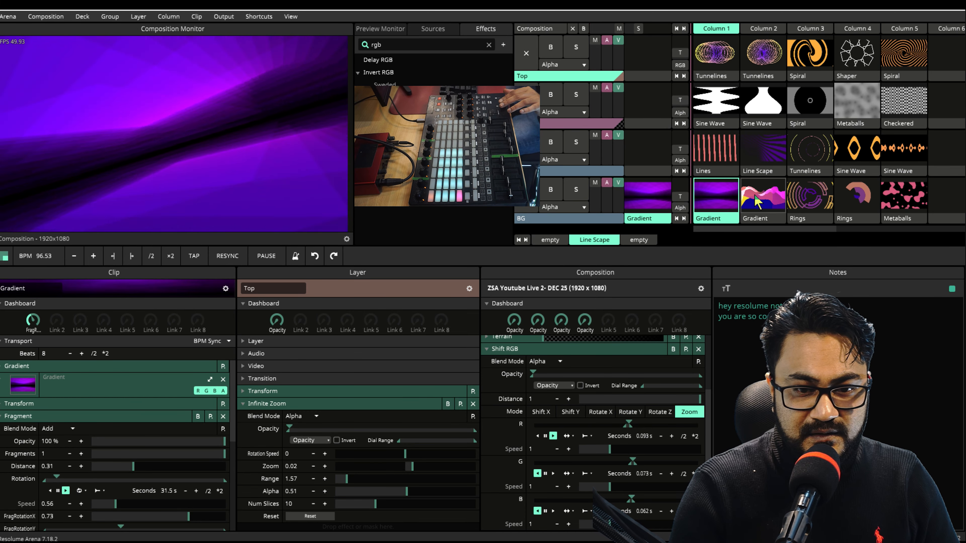
{"action": "left_click", "coordinate": [742, 201]}
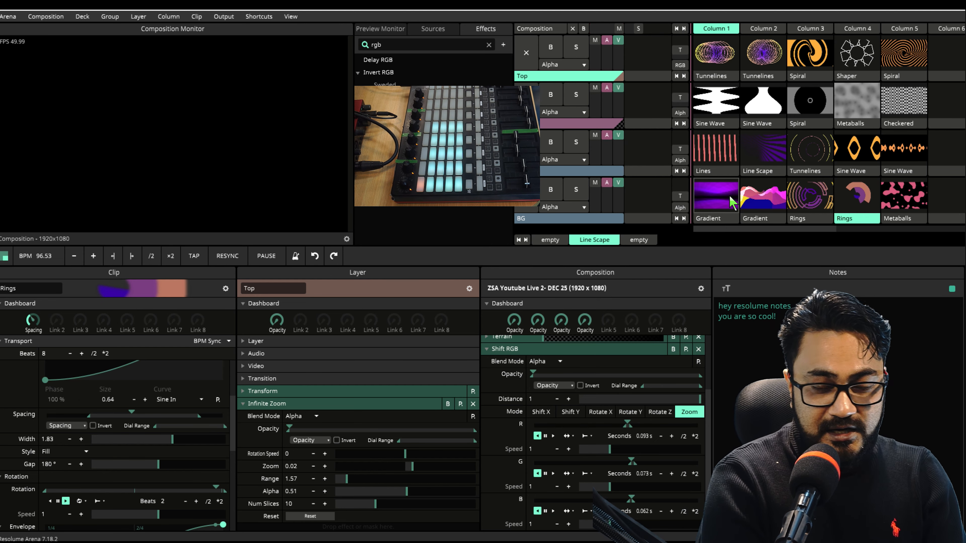
Map the composition master to CC 14 and the composition's disconnect-all control to note G#4, both on channel 1.
{"action": "key", "text": "ctrl+m"}
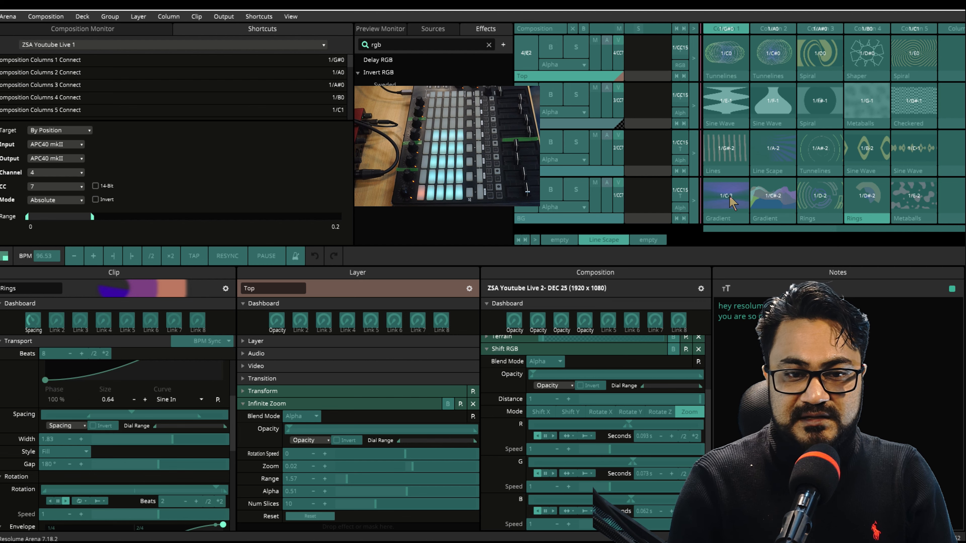
{"action": "left_click", "coordinate": [615, 29]}
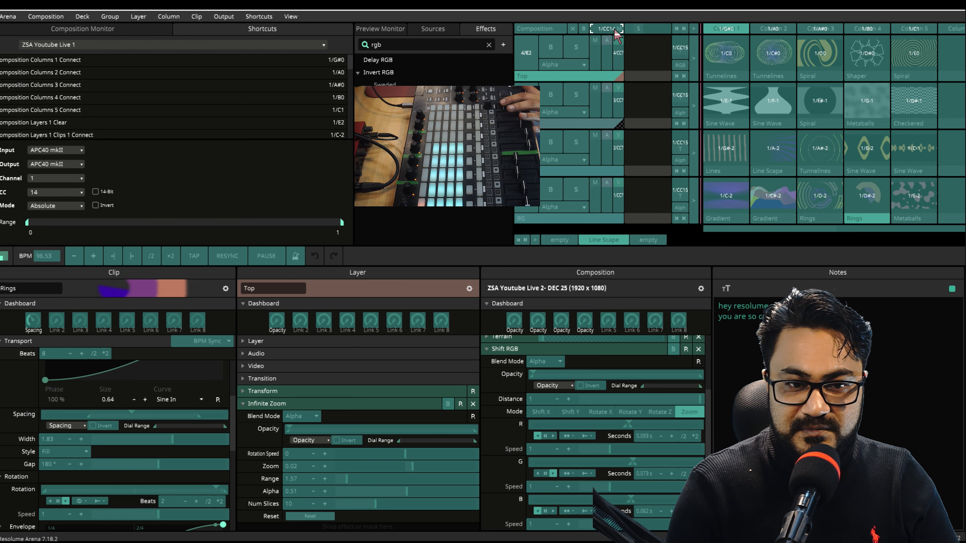
{"action": "left_click", "coordinate": [572, 29]}
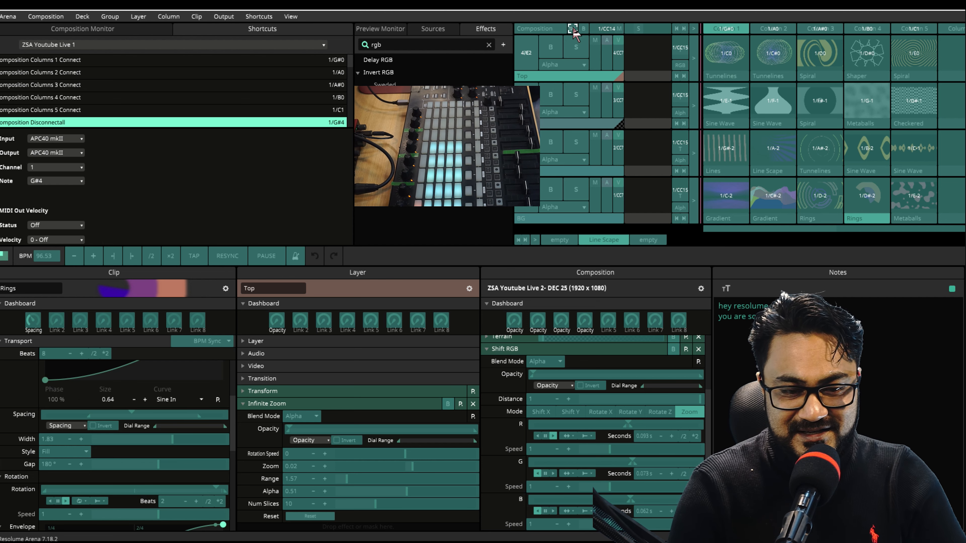
Map the select controls of the four layers from BG up to Top to MIDI note D#2, one controller channel per layer.
{"action": "left_click", "coordinate": [37, 323]}
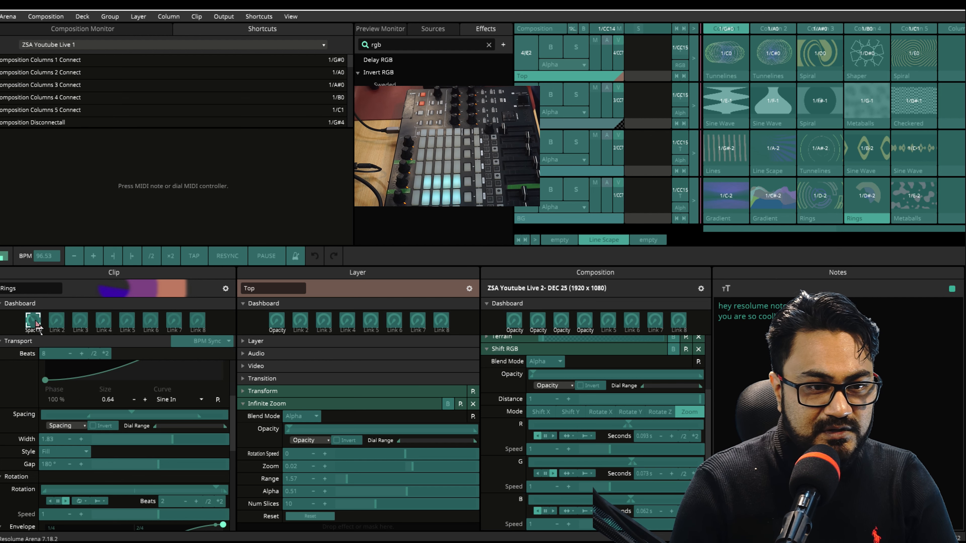
{"action": "left_click", "coordinate": [548, 220]}
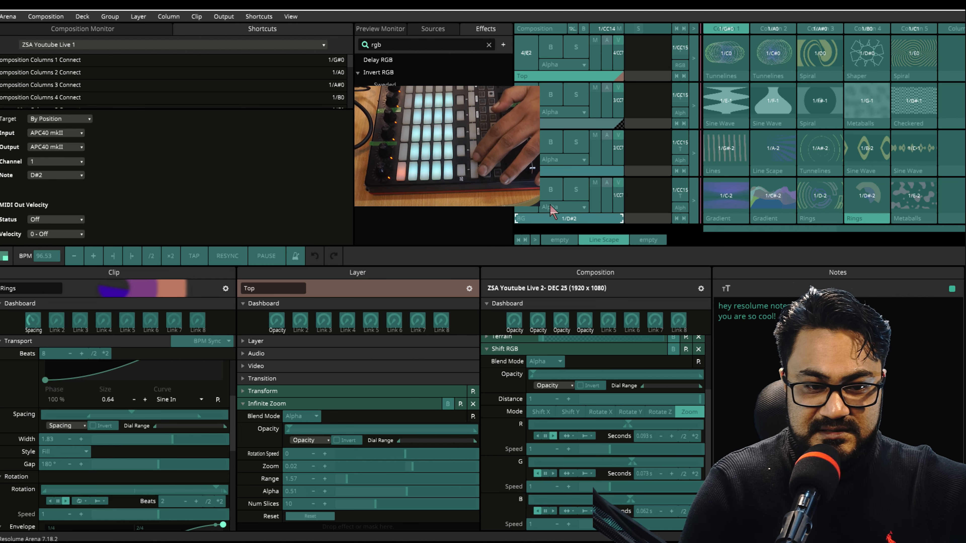
{"action": "left_click", "coordinate": [560, 172]}
{"action": "left_click", "coordinate": [554, 124]}
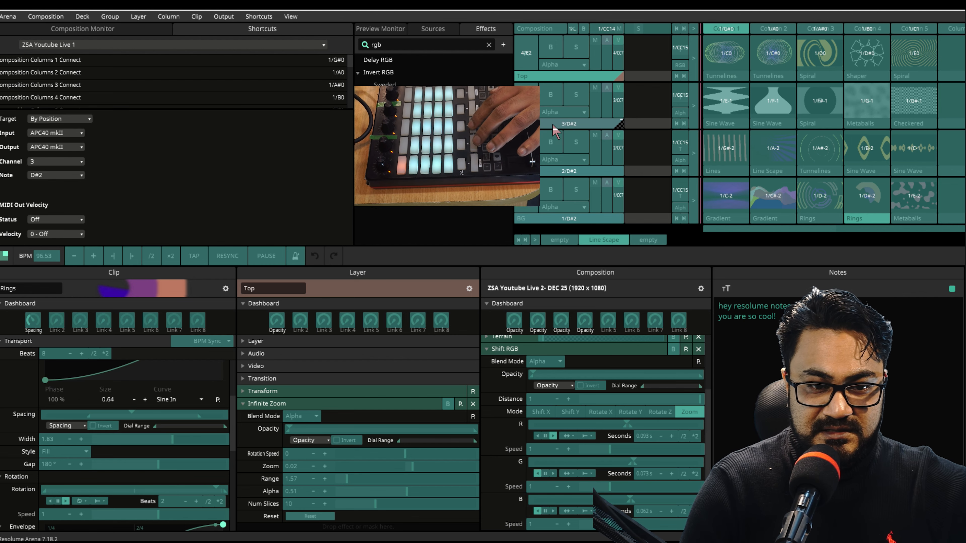
{"action": "left_click", "coordinate": [555, 78]}
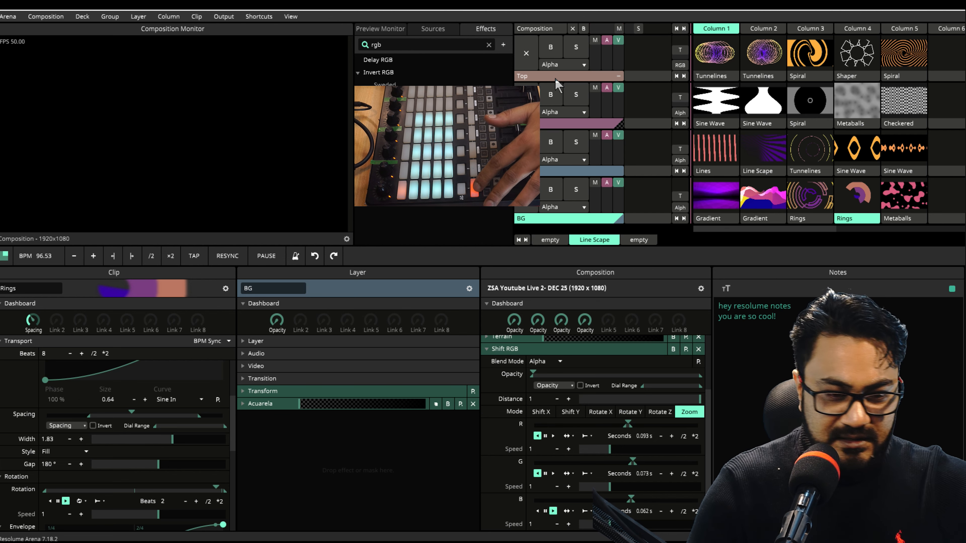
Map the first dashboard dial of the BG layer to CC 48 and of the Mid layer to CC 49, on channel 1.
{"action": "key", "text": "ctrl+m"}
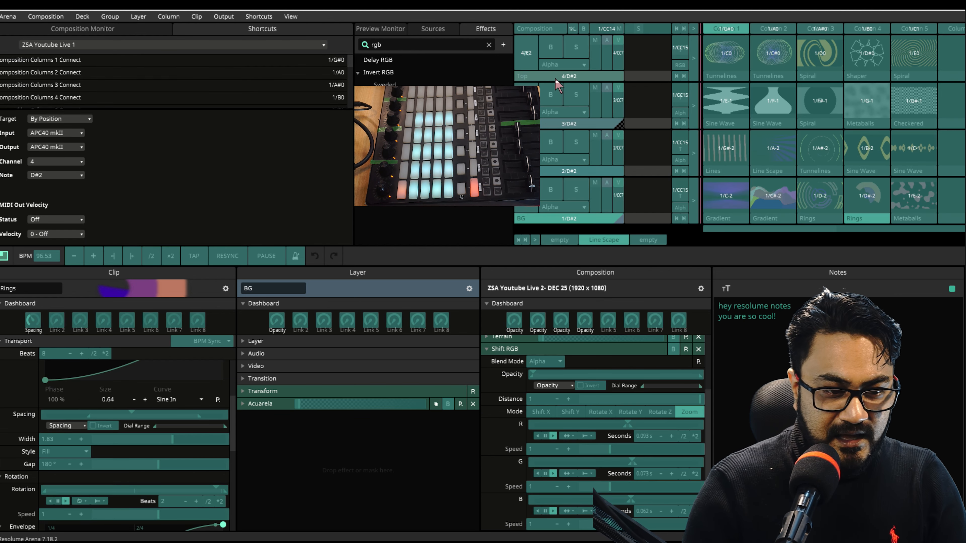
{"action": "left_click", "coordinate": [276, 322]}
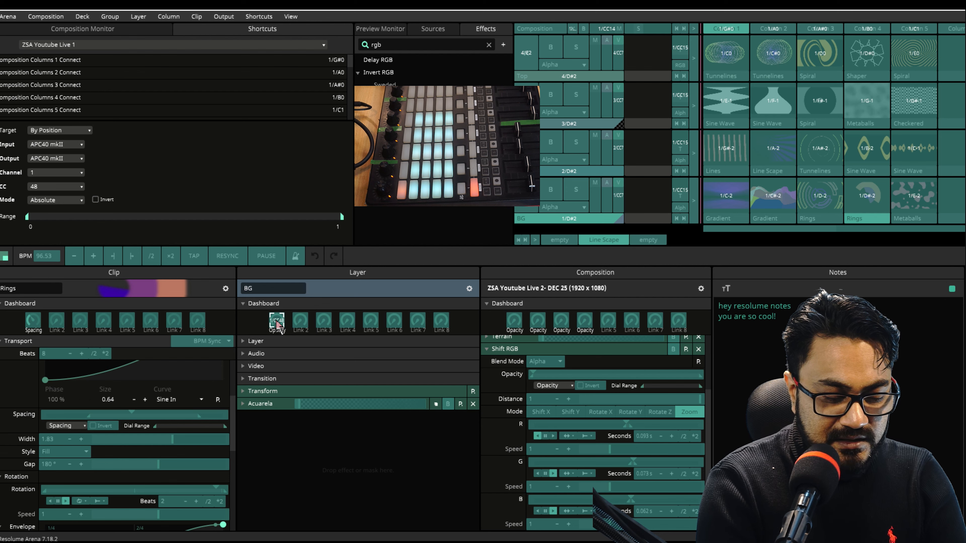
{"action": "key", "text": "ctrl+m"}
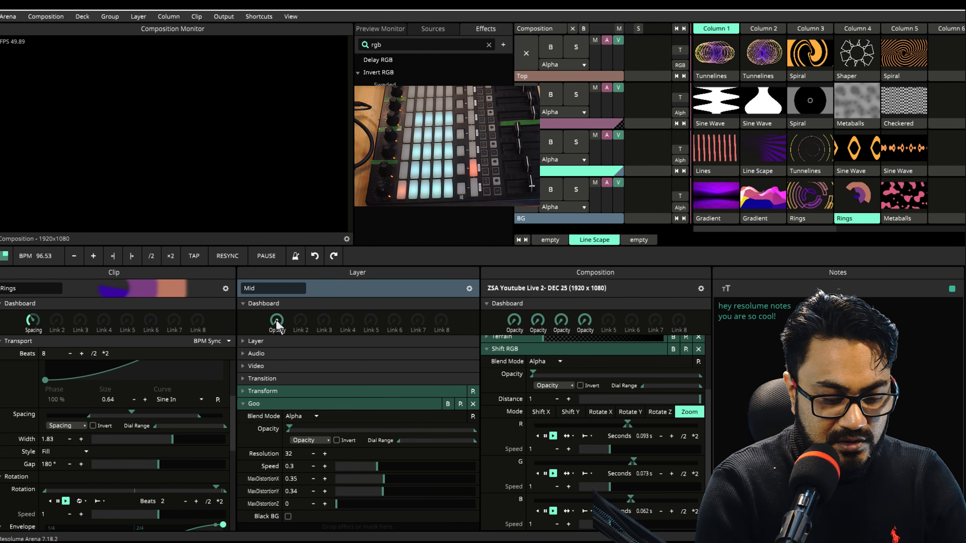
{"action": "key", "text": "ctrl+m"}
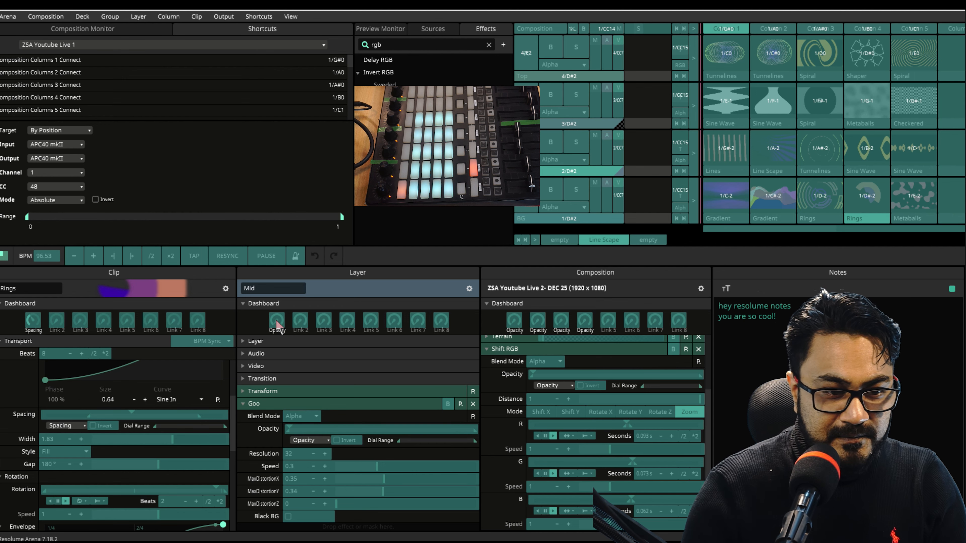
{"action": "left_click", "coordinate": [278, 321]}
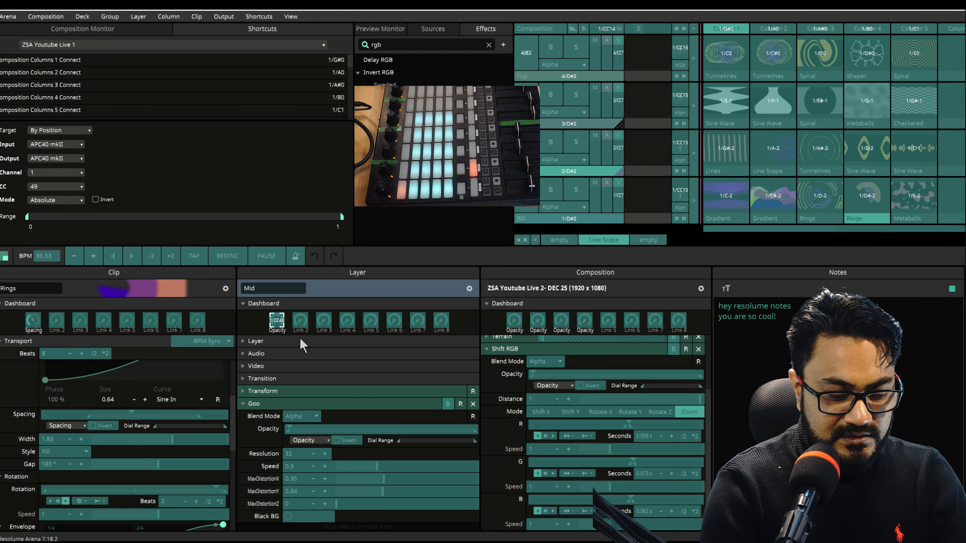
{"action": "key", "text": "ctrl+m"}
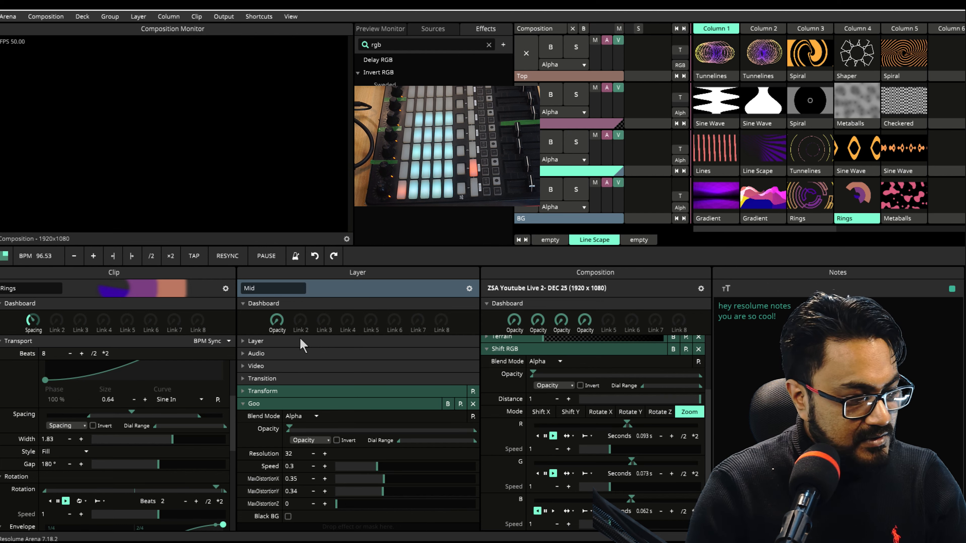
Map the first dashboard dial of the MASK layer to CC 50 and of the Top layer to CC 51, on channel 1.
{"action": "key", "text": "ctrl+m"}
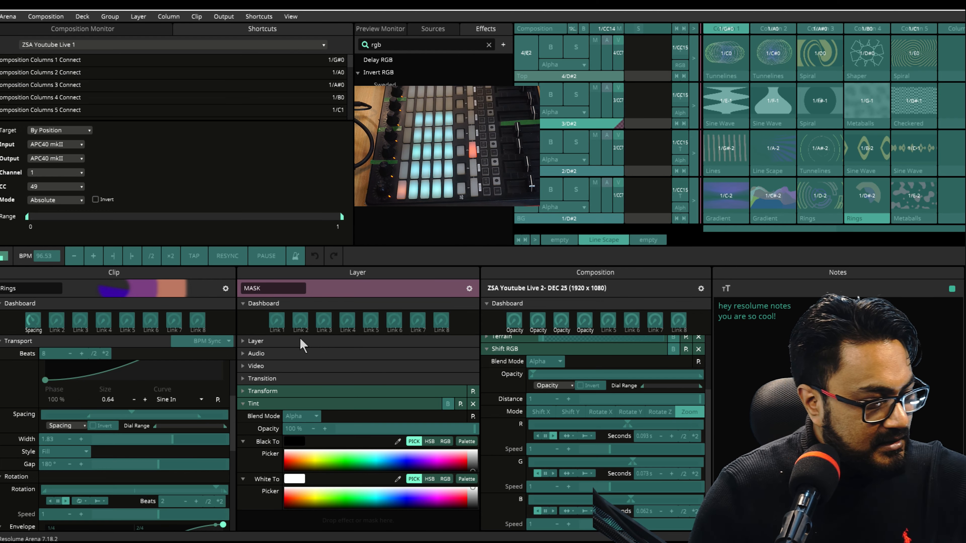
{"action": "left_click", "coordinate": [278, 322]}
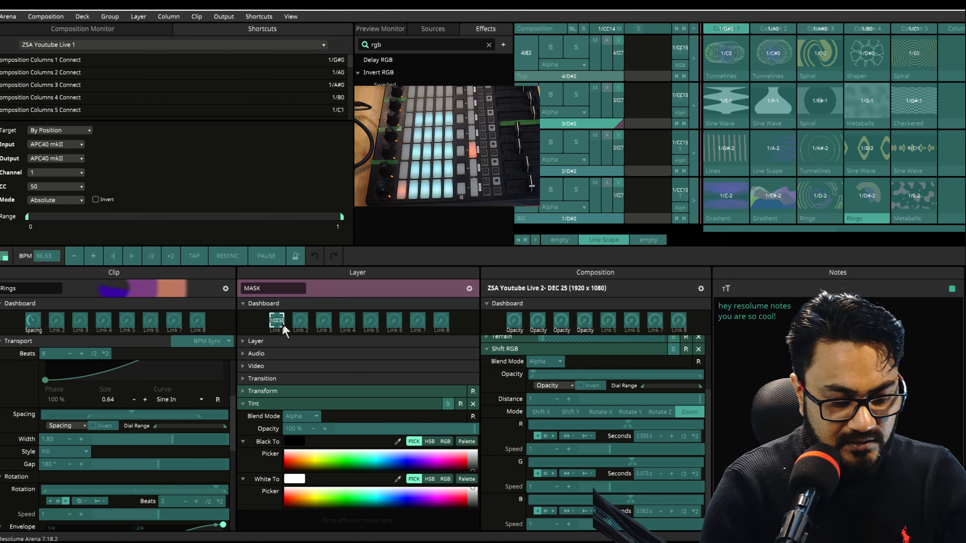
{"action": "key", "text": "ctrl+m"}
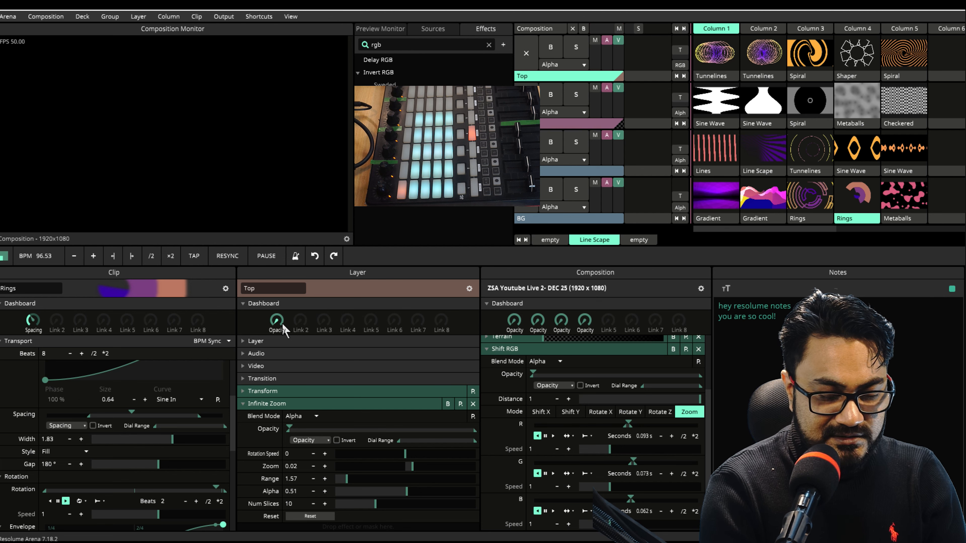
{"action": "key", "text": "ctrl+m"}
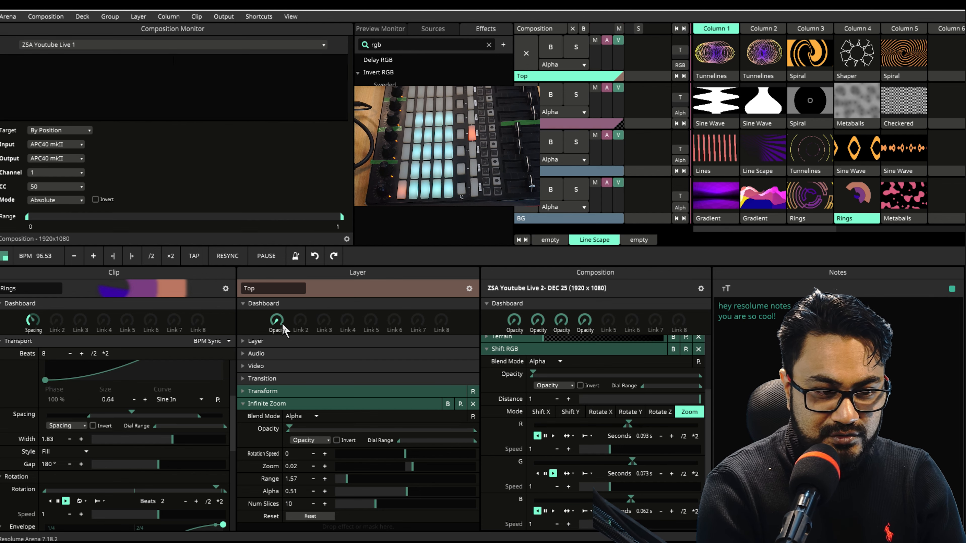
{"action": "left_click", "coordinate": [283, 327]}
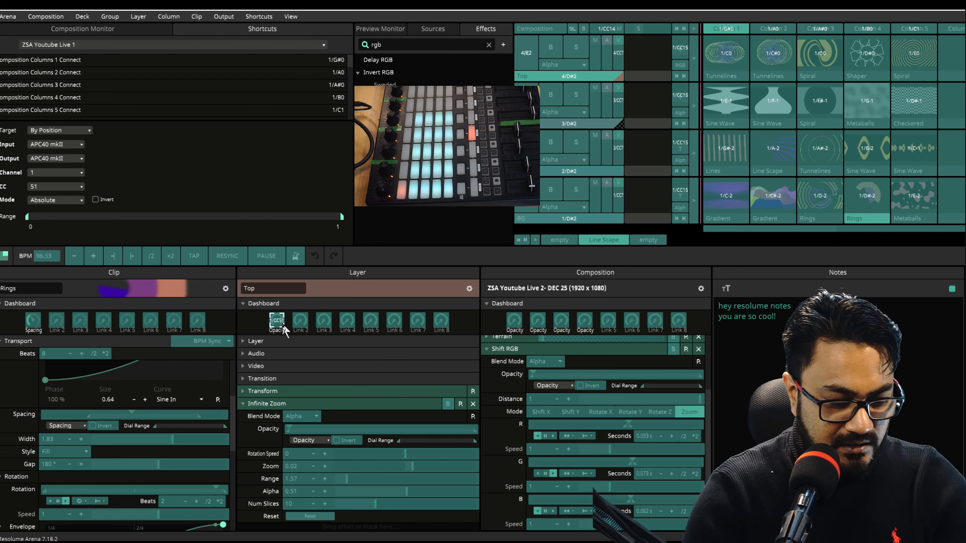
{"action": "key", "text": "ctrl+m"}
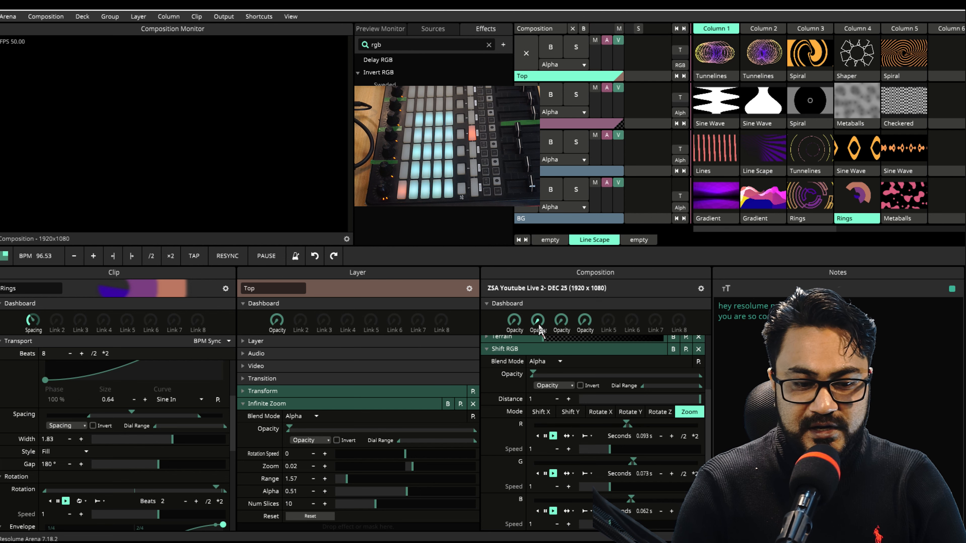
Collapse the Shift RGB effect and map composition dashboard dials 4, 3, 2 and 1 to CC 7 on channels 5, 6, 7 and 8.
{"action": "left_click", "coordinate": [505, 349]}
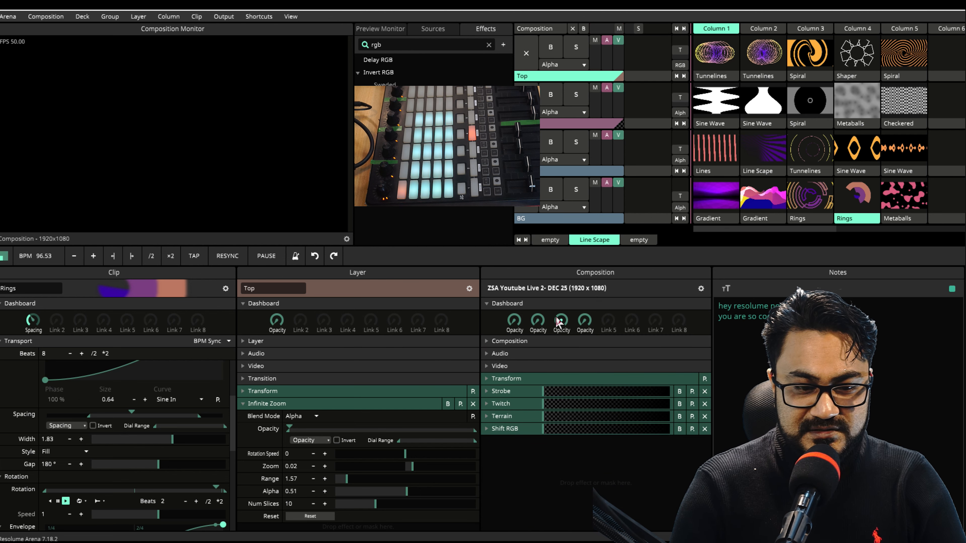
{"action": "key", "text": "ctrl+m"}
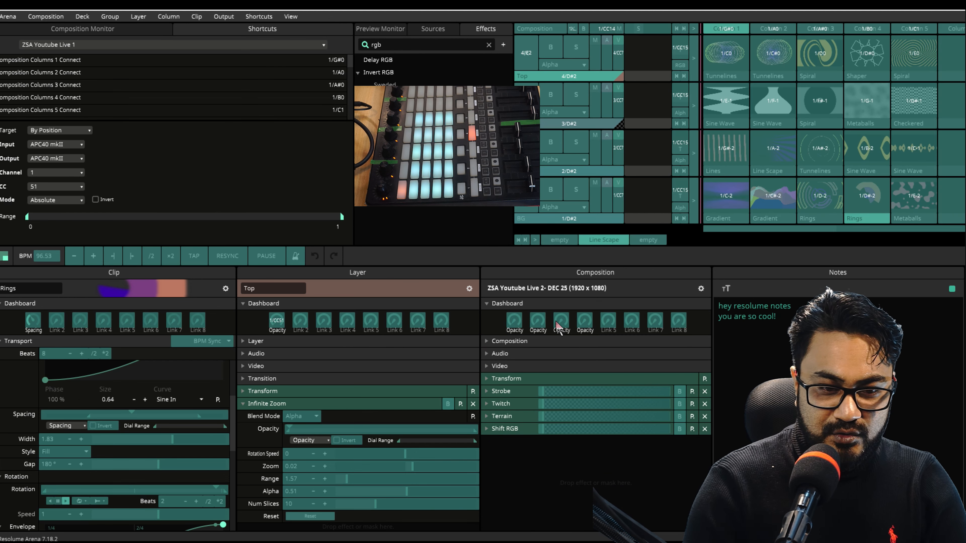
{"action": "left_click", "coordinate": [586, 323]}
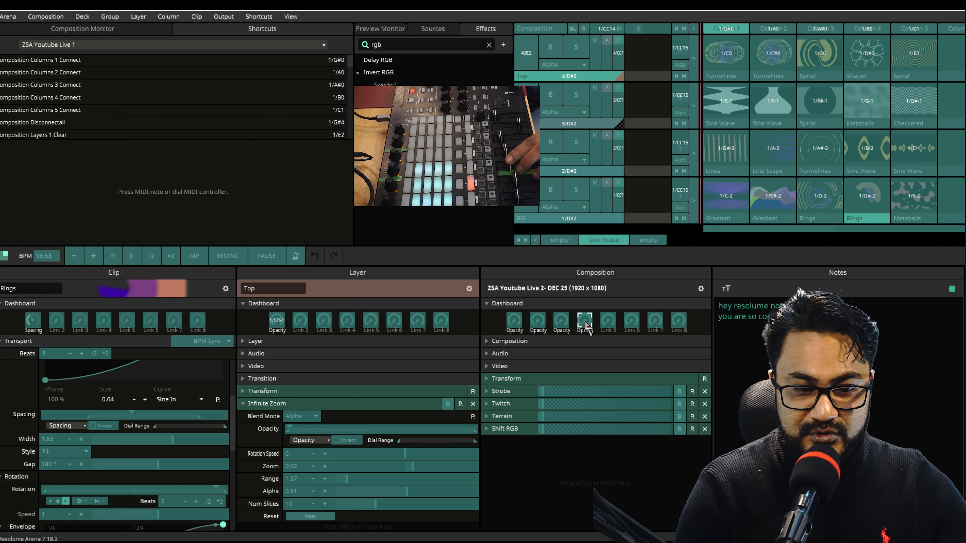
{"action": "left_click", "coordinate": [562, 322]}
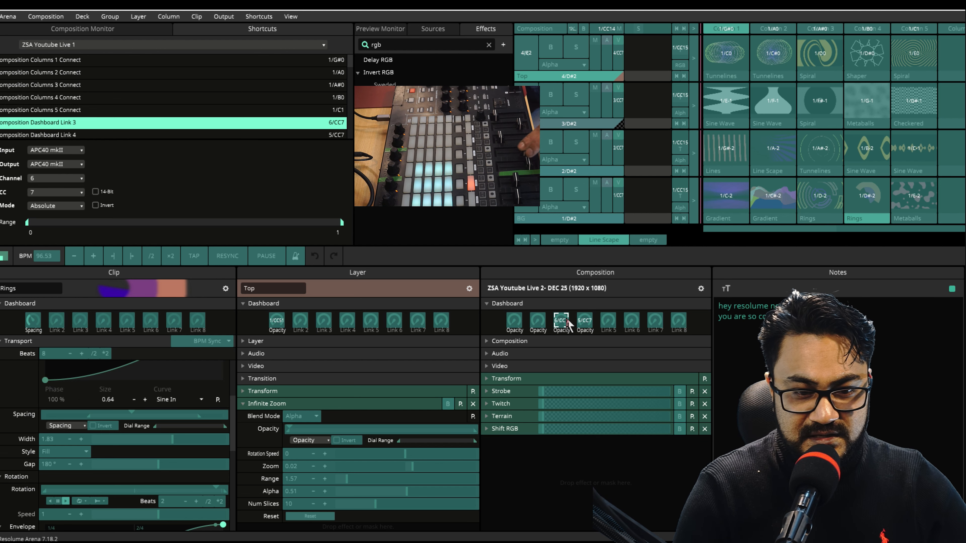
{"action": "left_click", "coordinate": [538, 322]}
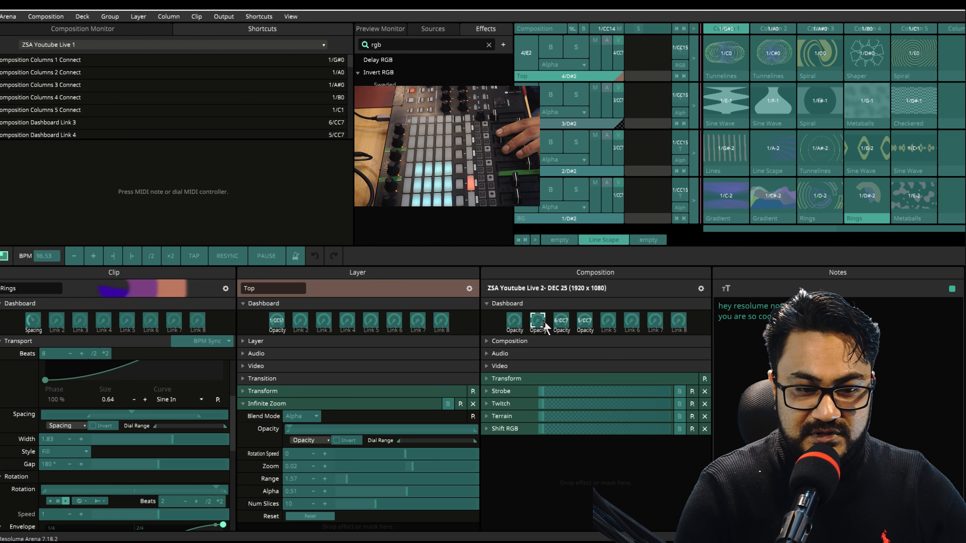
{"action": "left_click", "coordinate": [520, 323]}
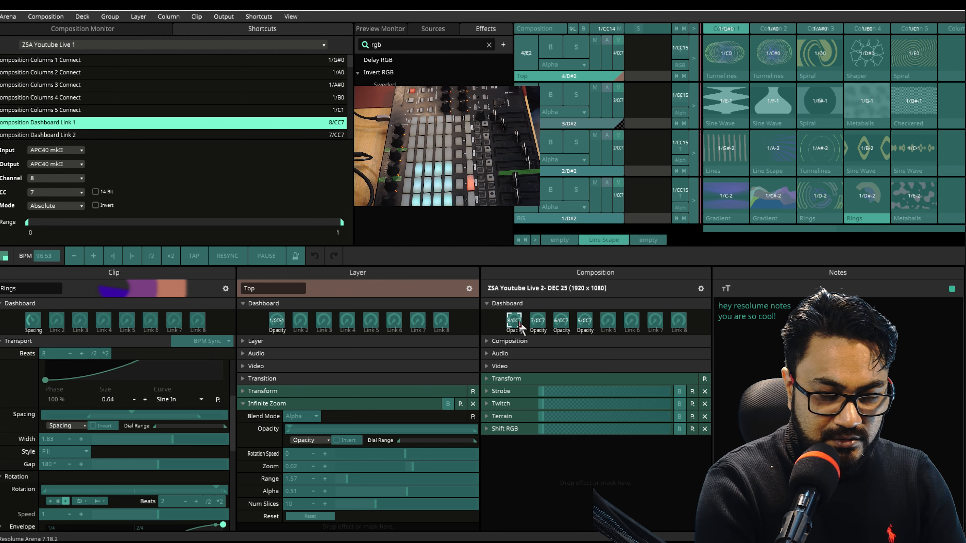
{"action": "key", "text": "ctrl+m"}
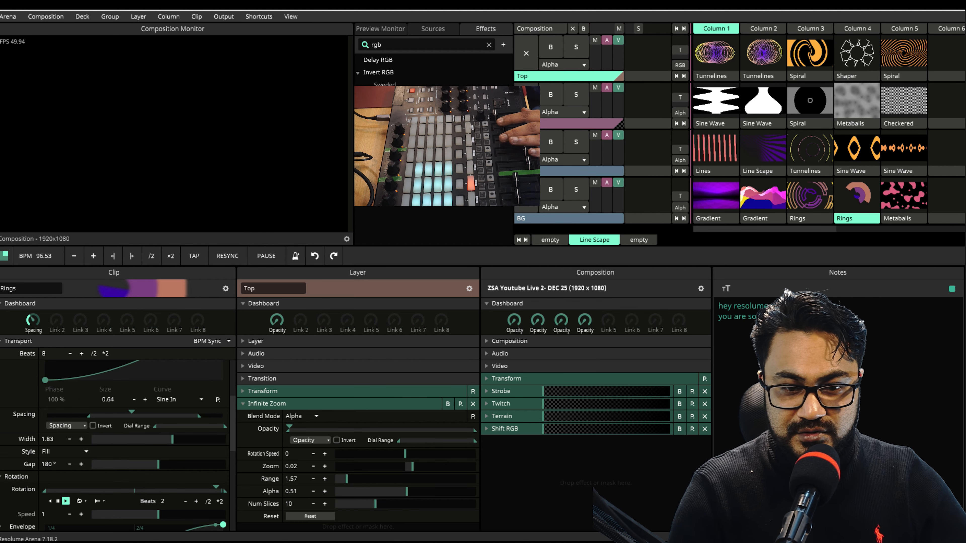
Play the BG layer's Gradient clip in Column 1.
{"action": "left_click", "coordinate": [713, 202]}
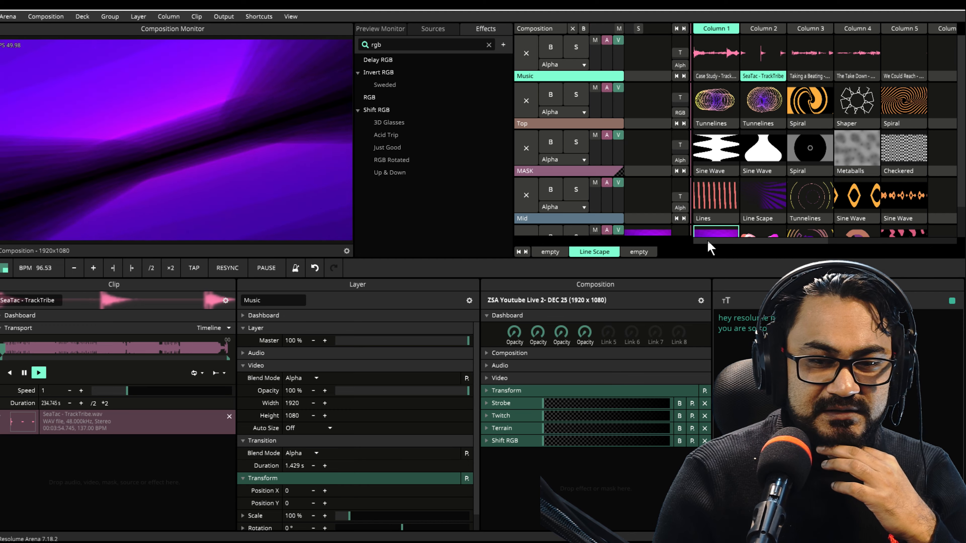
{"action": "left_click_drag", "start_coordinate": [710, 241], "coordinate": [712, 241]}
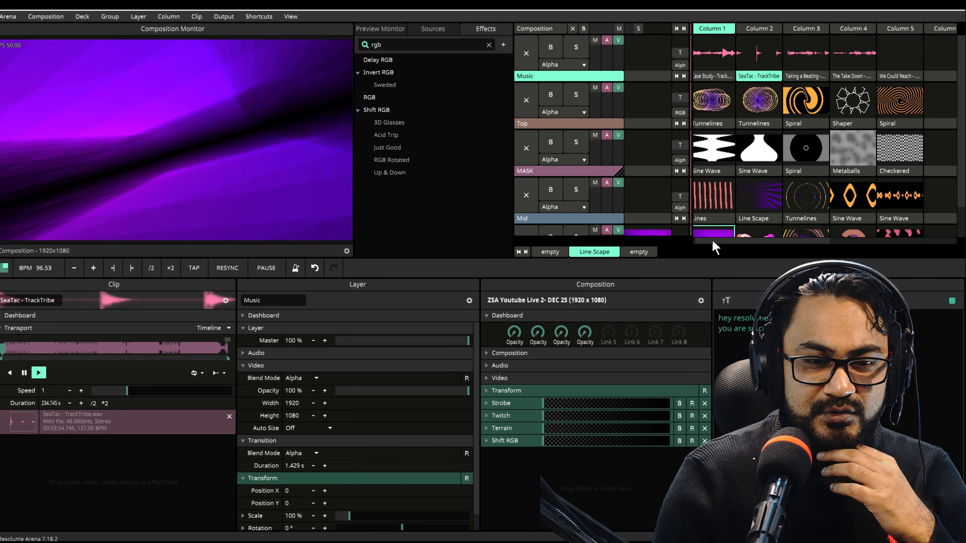
Create a Cube Tiles effect clip from the Closeup preset on the Top layer in Column 6, play it and bypass the effect.
{"action": "scroll", "coordinate": [778, 214], "scroll_direction": "down", "scroll_amount": 1}
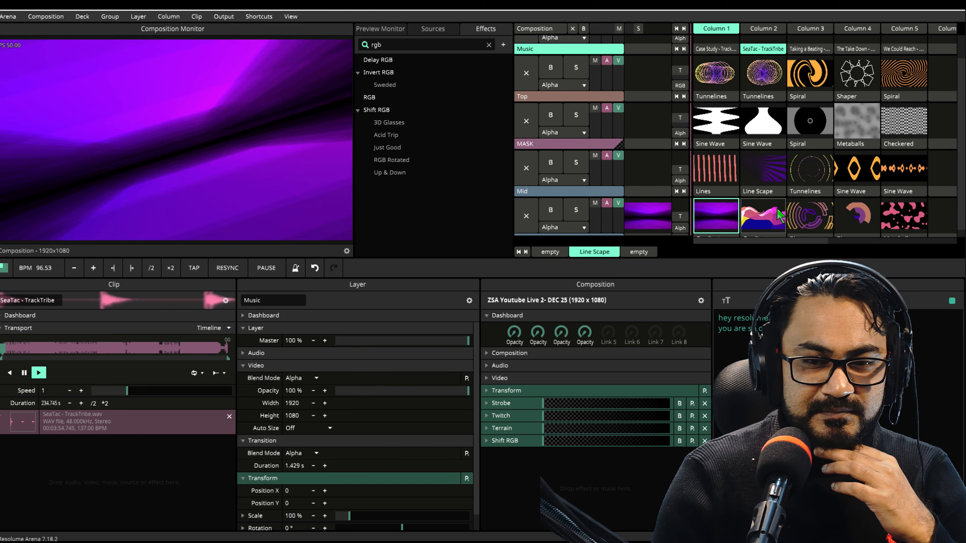
{"action": "scroll", "coordinate": [757, 218], "scroll_direction": "up", "scroll_amount": 1}
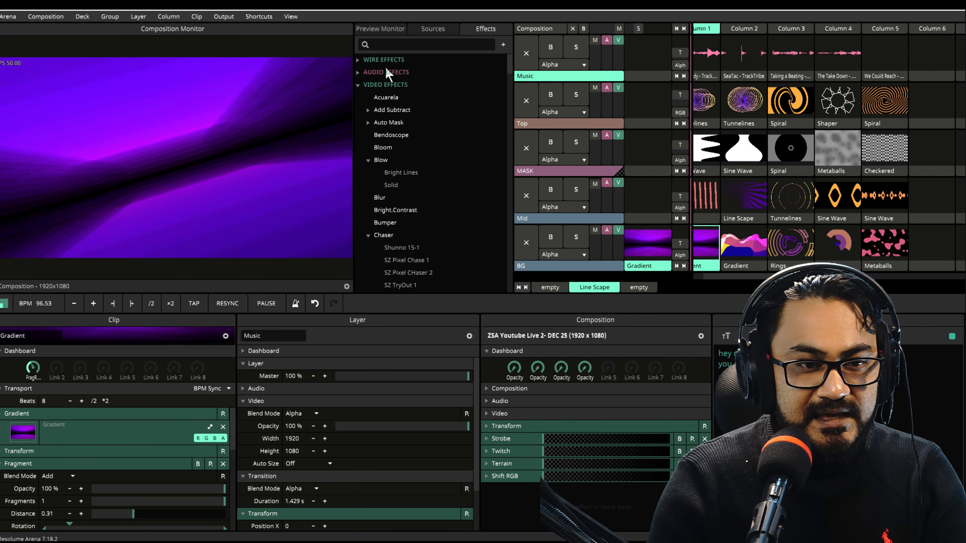
{"action": "scroll", "coordinate": [394, 129], "scroll_direction": "down", "scroll_amount": 10}
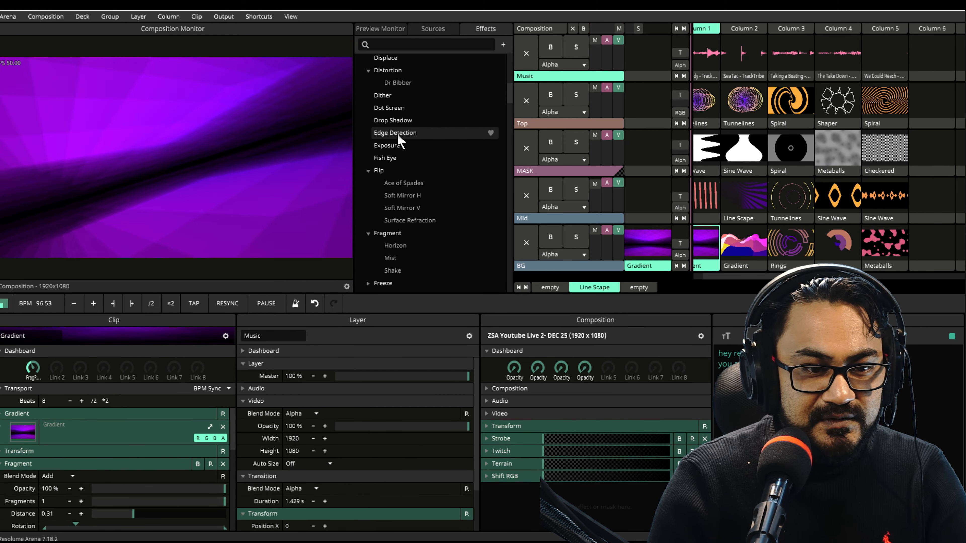
{"action": "scroll", "coordinate": [386, 158], "scroll_direction": "up", "scroll_amount": 4}
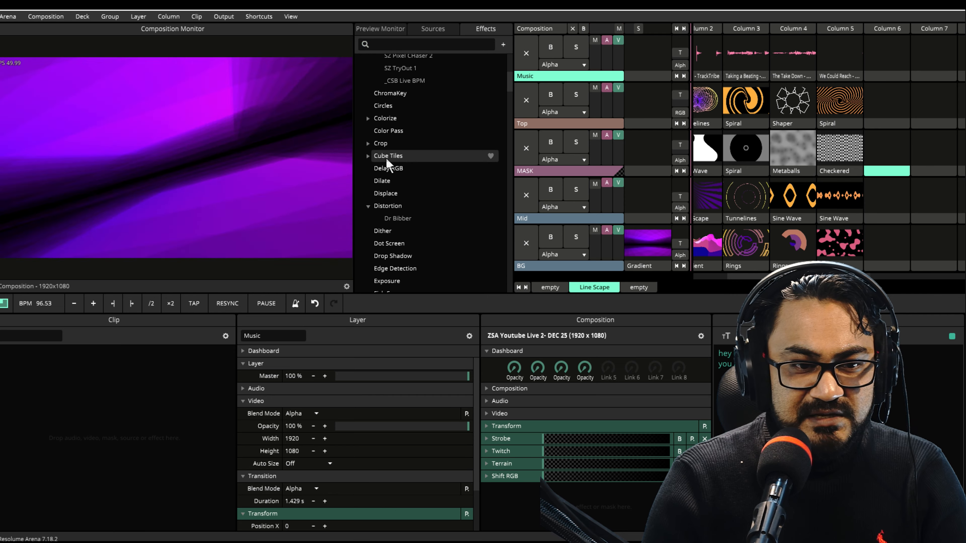
{"action": "left_click", "coordinate": [365, 156]}
{"action": "left_click_drag", "start_coordinate": [393, 169], "coordinate": [888, 111]}
{"action": "left_click", "coordinate": [888, 103]}
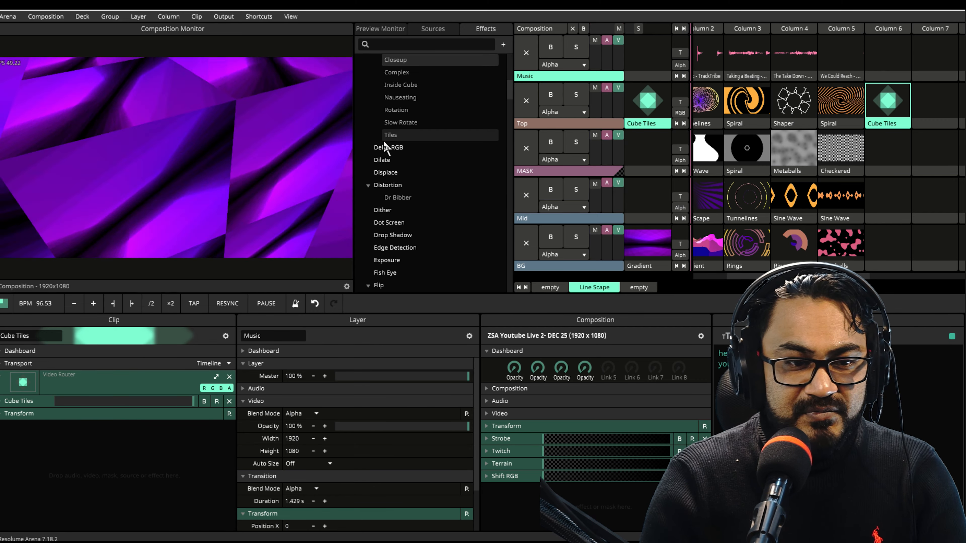
{"action": "scroll", "coordinate": [384, 152], "scroll_direction": "down", "scroll_amount": 3}
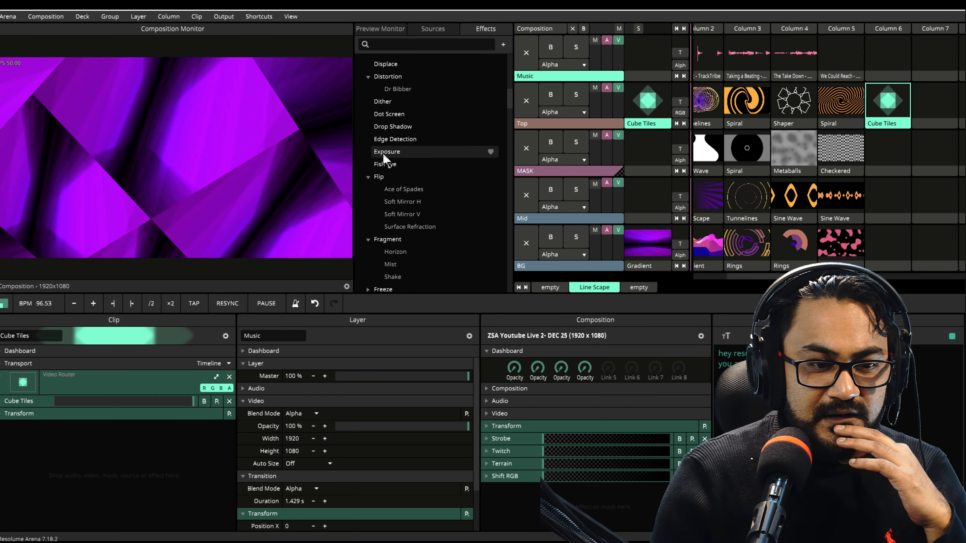
{"action": "left_click", "coordinate": [204, 402]}
Add the Hatched effect to the Cube Tiles clip with a Density of 4, collapse it and bypass it.
{"action": "scroll", "coordinate": [401, 179], "scroll_direction": "down", "scroll_amount": 1}
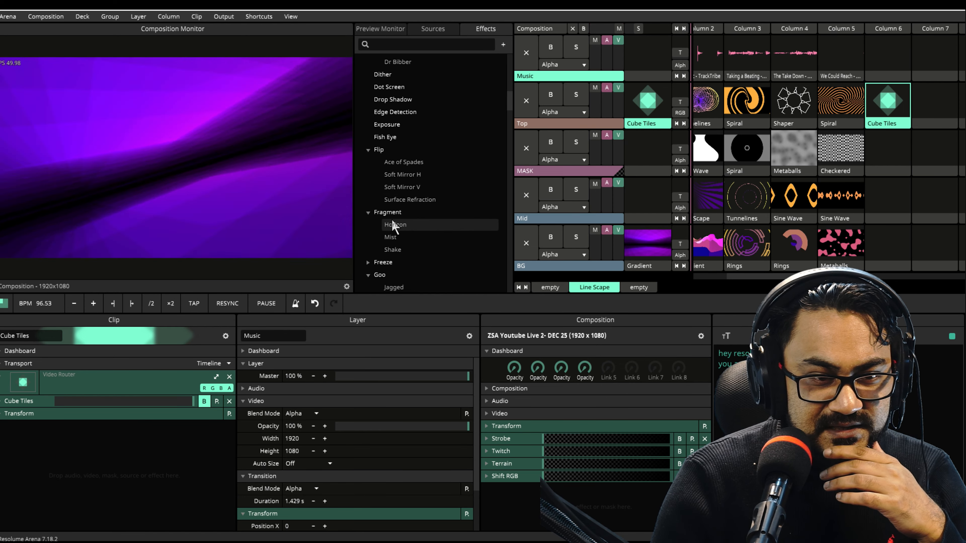
{"action": "scroll", "coordinate": [386, 213], "scroll_direction": "down", "scroll_amount": 4}
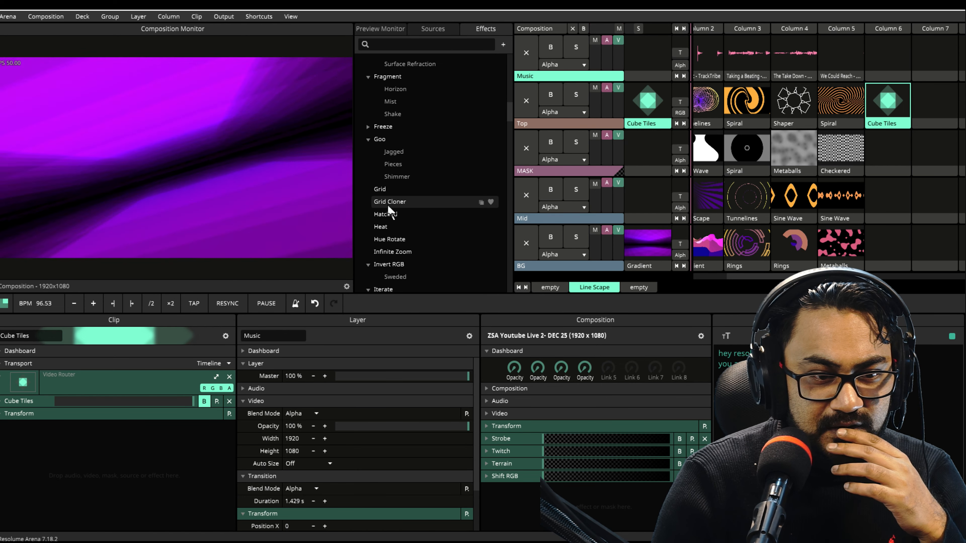
{"action": "mouse_move", "coordinate": [385, 214]}
{"action": "left_mouse_down"}
{"action": "mouse_move", "coordinate": [143, 493]}
{"action": "mouse_move", "coordinate": [152, 480]}
{"action": "left_mouse_up"}
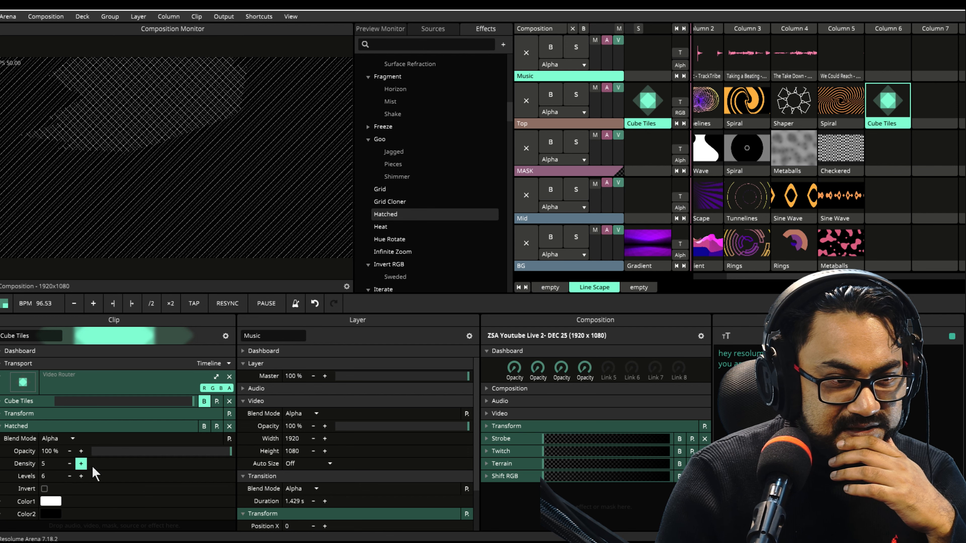
{"action": "left_click", "coordinate": [69, 463]}
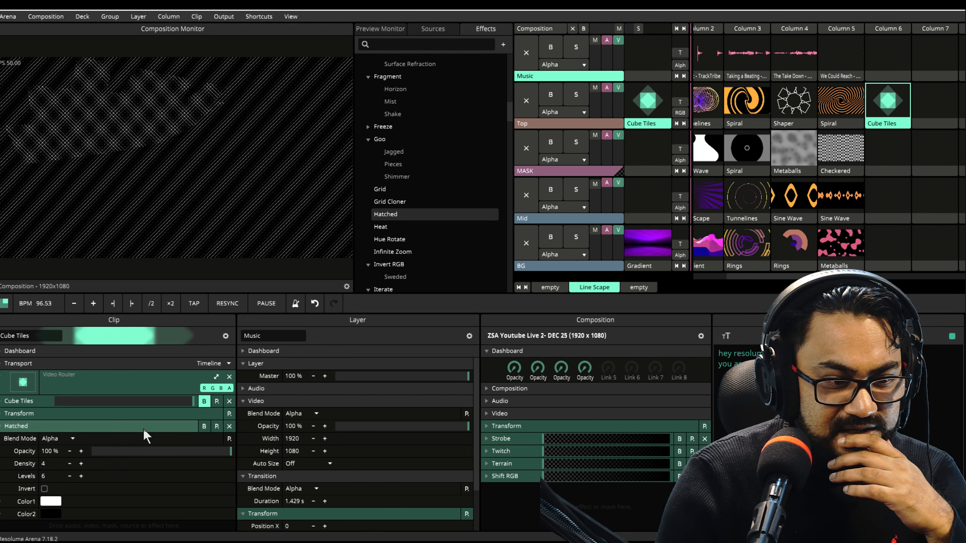
{"action": "left_click", "coordinate": [158, 428]}
{"action": "left_click", "coordinate": [204, 426]}
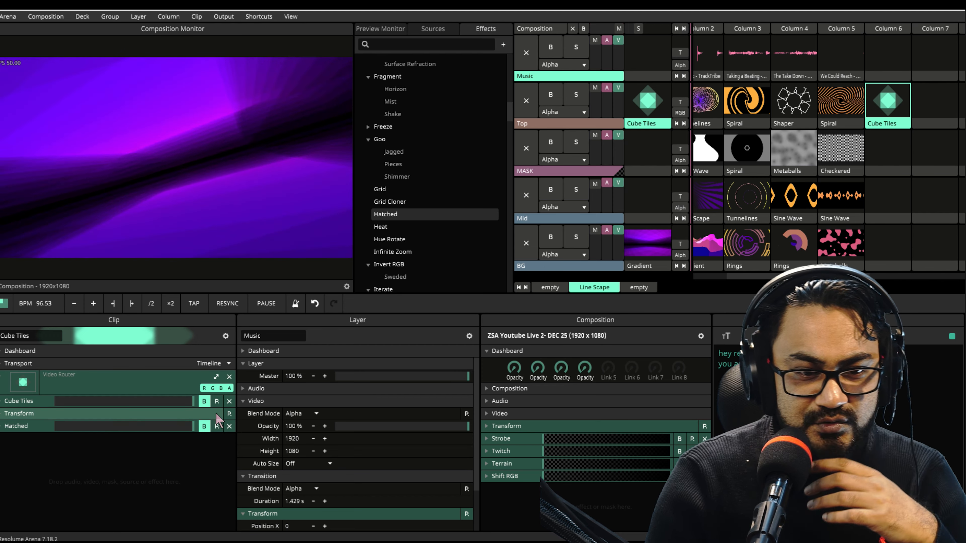
Add Hue Rotate to the Cube Tiles clip, animate its Hue Scale over 4 beats at speed 16, and bypass the effect.
{"action": "scroll", "coordinate": [403, 219], "scroll_direction": "down", "scroll_amount": 2}
{"action": "scroll", "coordinate": [405, 216], "scroll_direction": "down", "scroll_amount": 3}
{"action": "scroll", "coordinate": [405, 214], "scroll_direction": "up", "scroll_amount": 3}
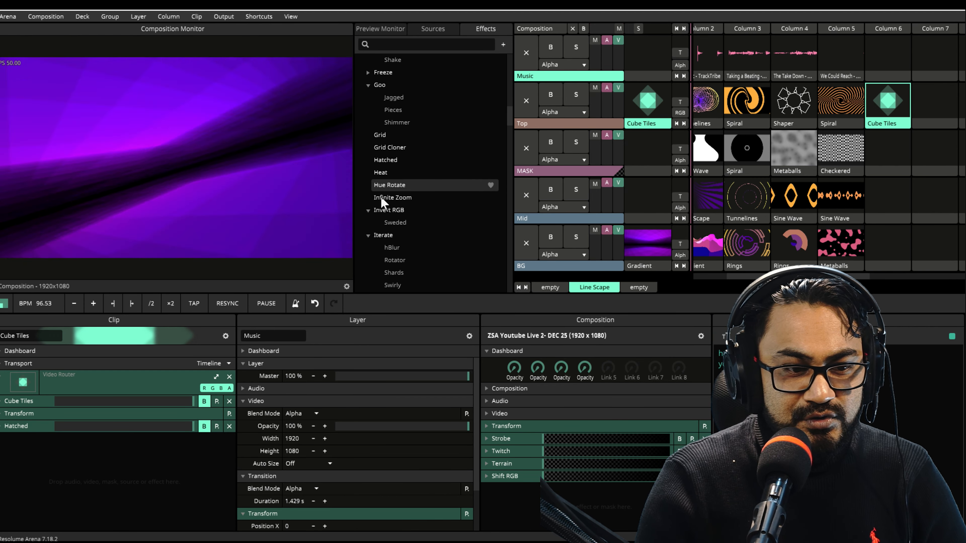
{"action": "mouse_move", "coordinate": [229, 429]}
{"action": "left_mouse_down"}
{"action": "mouse_move", "coordinate": [198, 452]}
{"action": "mouse_move", "coordinate": [11, 491]}
{"action": "left_mouse_up"}
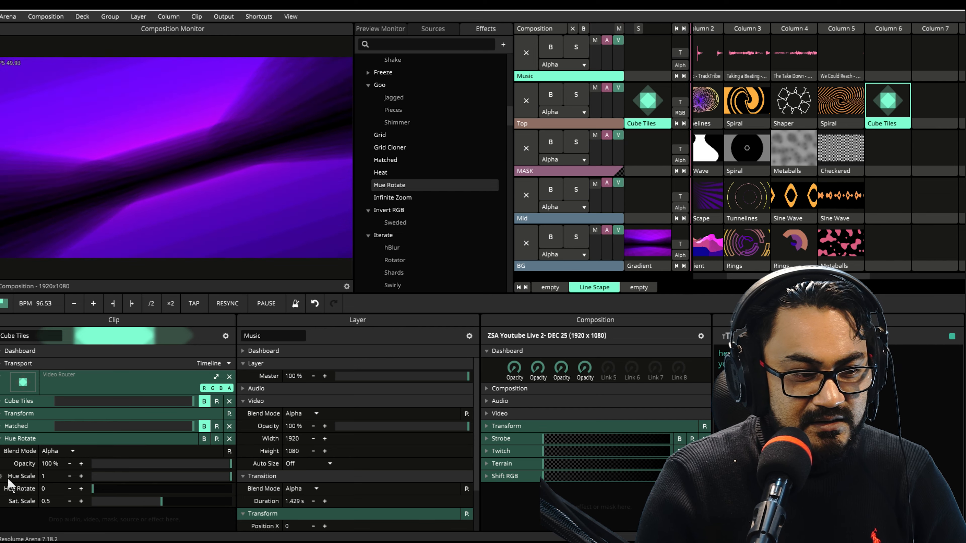
{"action": "left_click", "coordinate": [31, 357]}
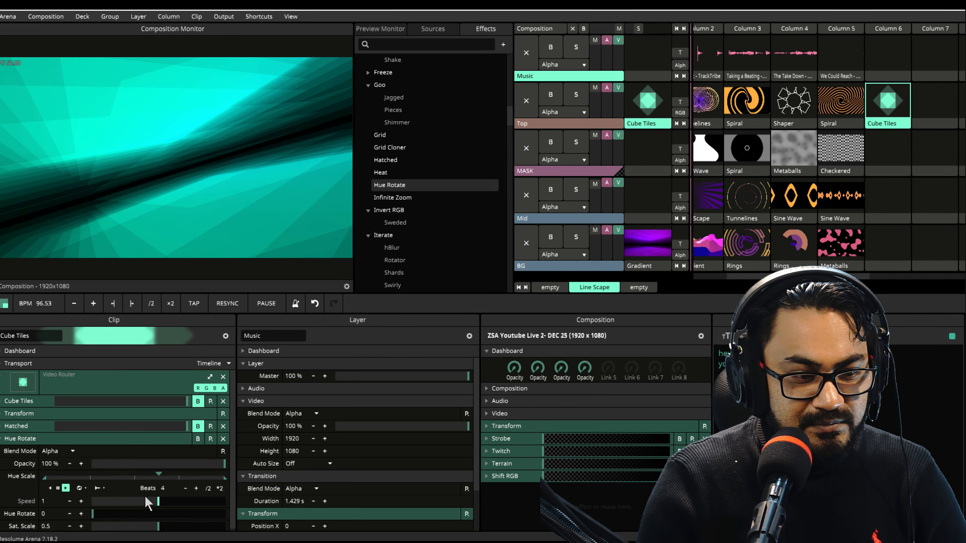
{"action": "left_click_drag", "start_coordinate": [174, 504], "coordinate": [288, 503]}
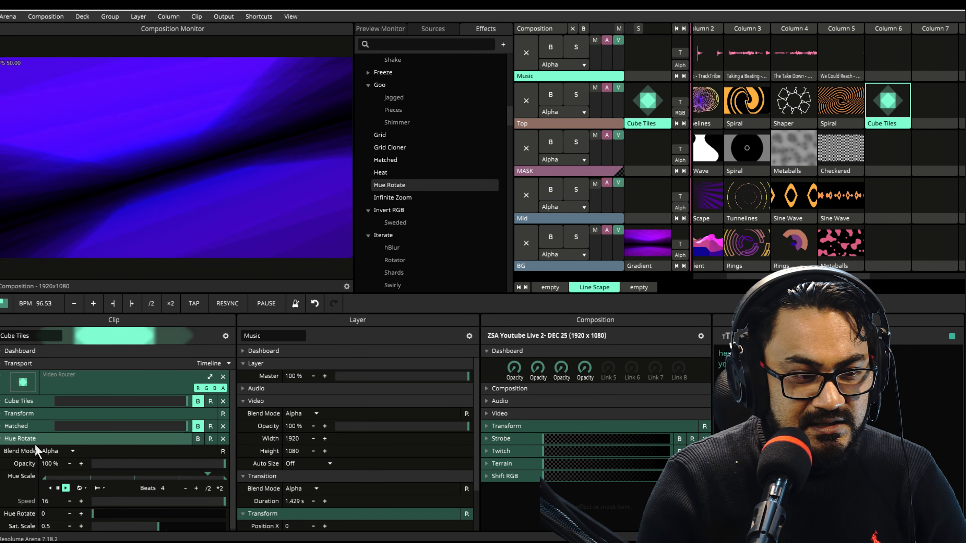
{"action": "left_click", "coordinate": [88, 440]}
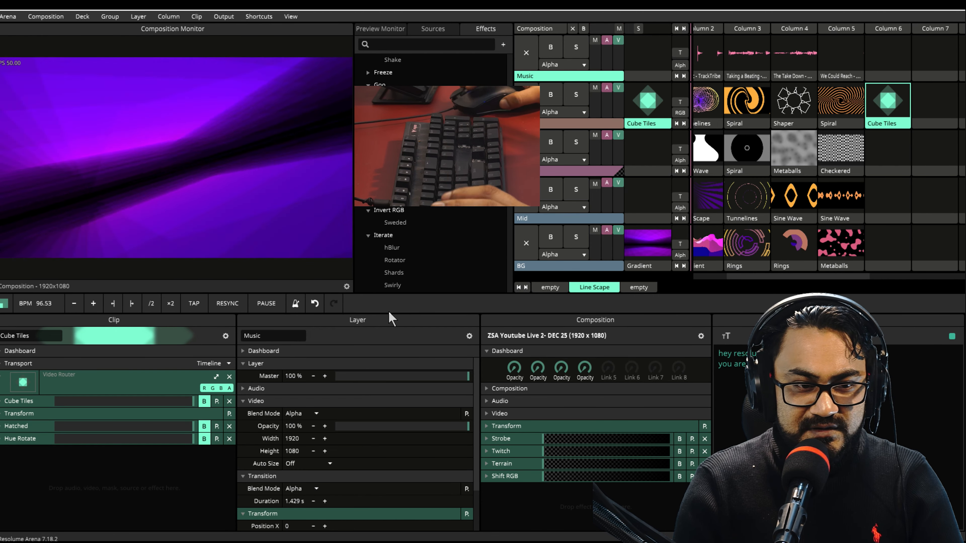
Add the Kaleidoscope effect's Insanity preset to the Cube Tiles clip, collapse it and bypass it.
{"action": "scroll", "coordinate": [405, 255], "scroll_direction": "down", "scroll_amount": 3}
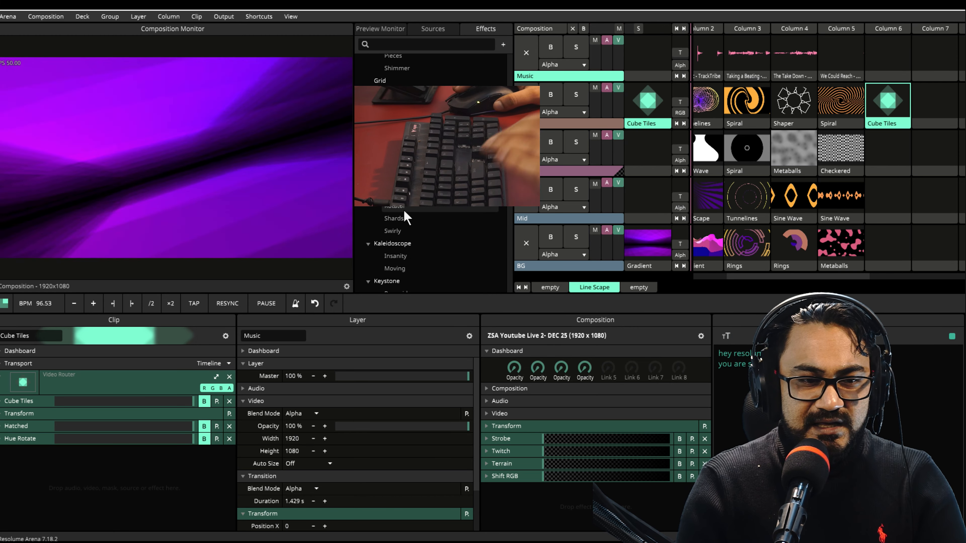
{"action": "scroll", "coordinate": [397, 221], "scroll_direction": "down", "scroll_amount": 2}
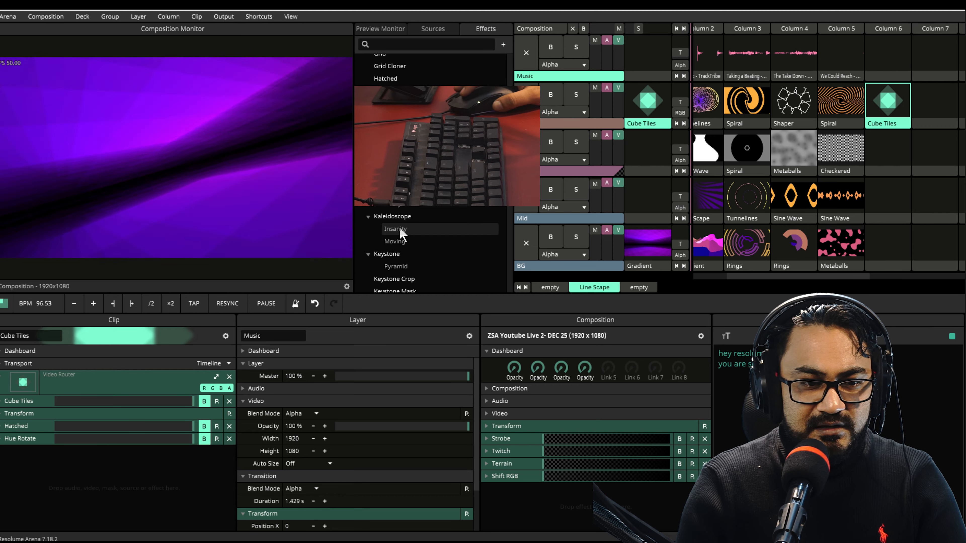
{"action": "left_click_drag", "start_coordinate": [400, 229], "coordinate": [132, 491]}
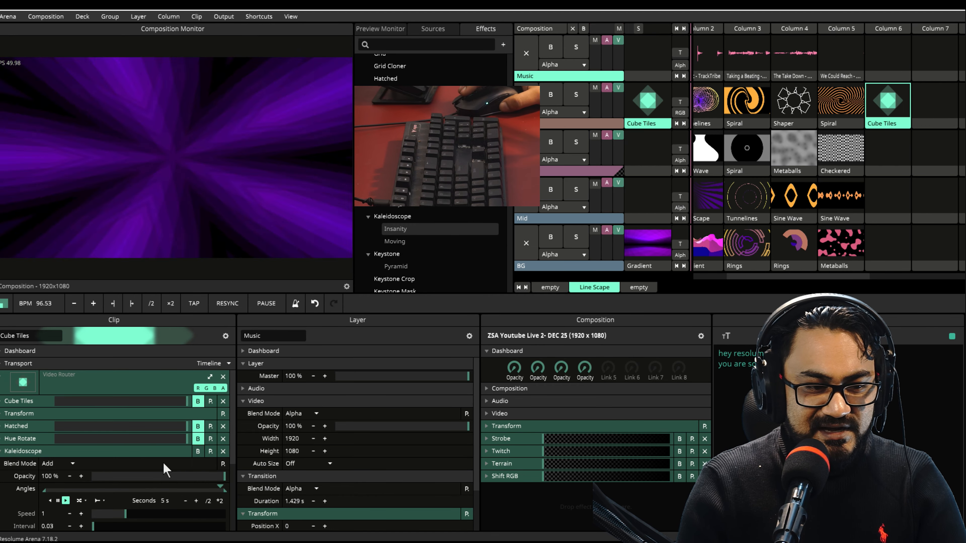
{"action": "scroll", "coordinate": [147, 400], "scroll_direction": "up", "scroll_amount": 2}
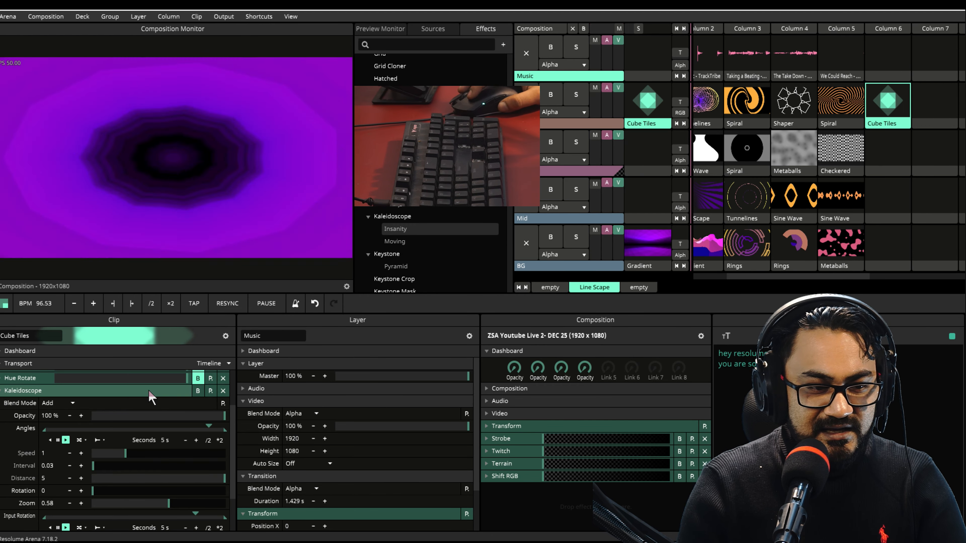
{"action": "left_click", "coordinate": [151, 392]}
{"action": "left_click", "coordinate": [204, 451]}
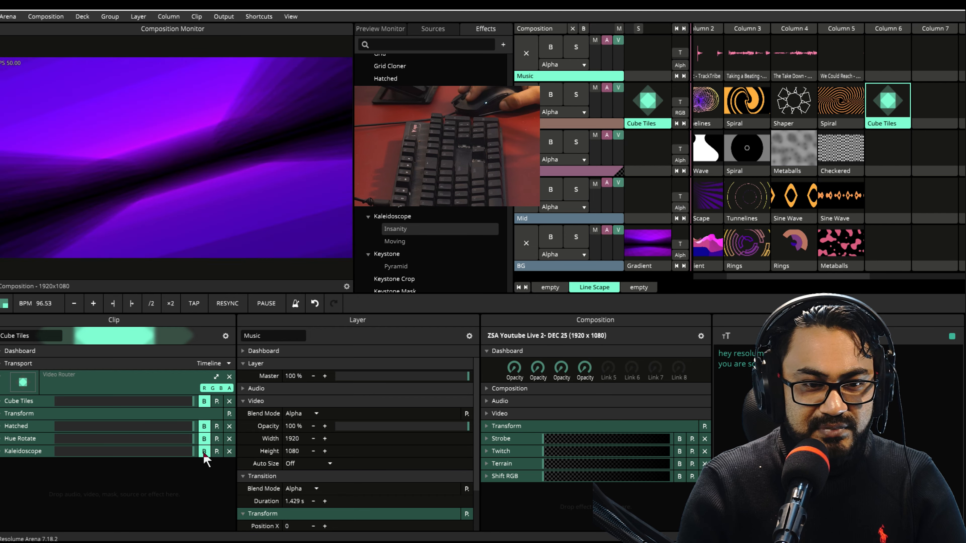
Add the Noisy effect to the Cube Tiles clip with Noise at about 0.13, collapse it and bypass it.
{"action": "scroll", "coordinate": [396, 243], "scroll_direction": "down", "scroll_amount": 5}
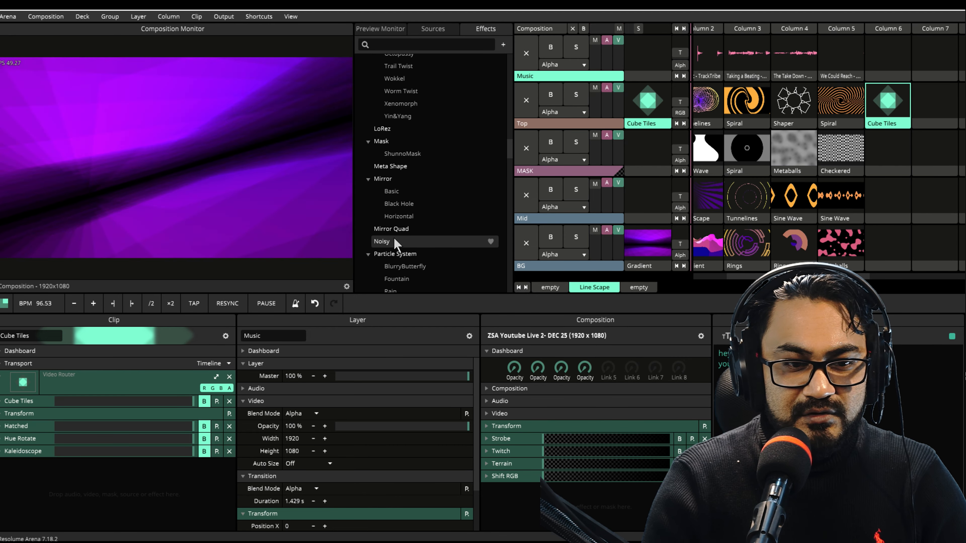
{"action": "left_click_drag", "start_coordinate": [404, 242], "coordinate": [182, 496]}
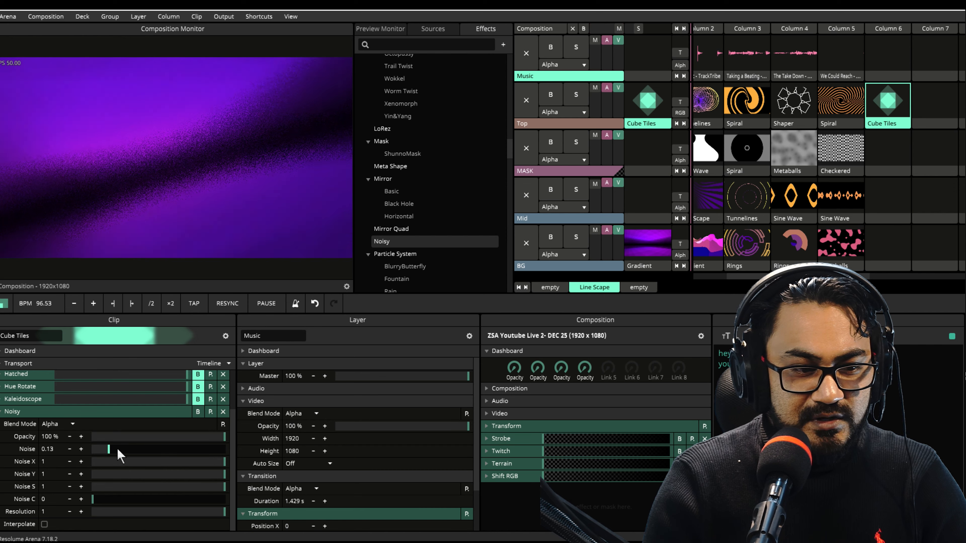
{"action": "mouse_move", "coordinate": [120, 449]}
{"action": "left_mouse_down"}
{"action": "mouse_move", "coordinate": [153, 449]}
{"action": "mouse_move", "coordinate": [115, 454]}
{"action": "left_mouse_up"}
{"action": "left_click", "coordinate": [129, 412]}
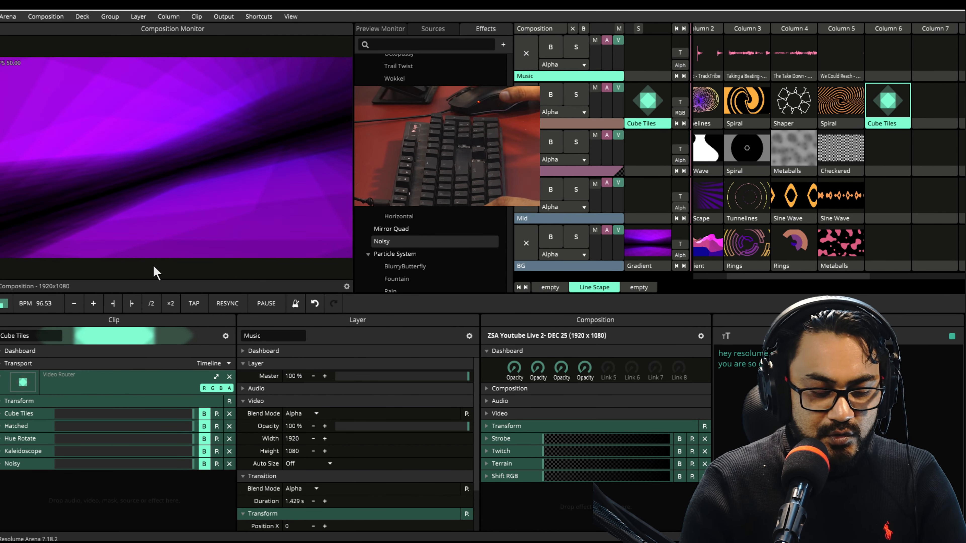
Map the bypass of the selected clip's Cube Tiles effect to numpad 0 as a keyboard shortcut with Piano and Invert enabled.
{"action": "key", "text": "ctrl+m"}
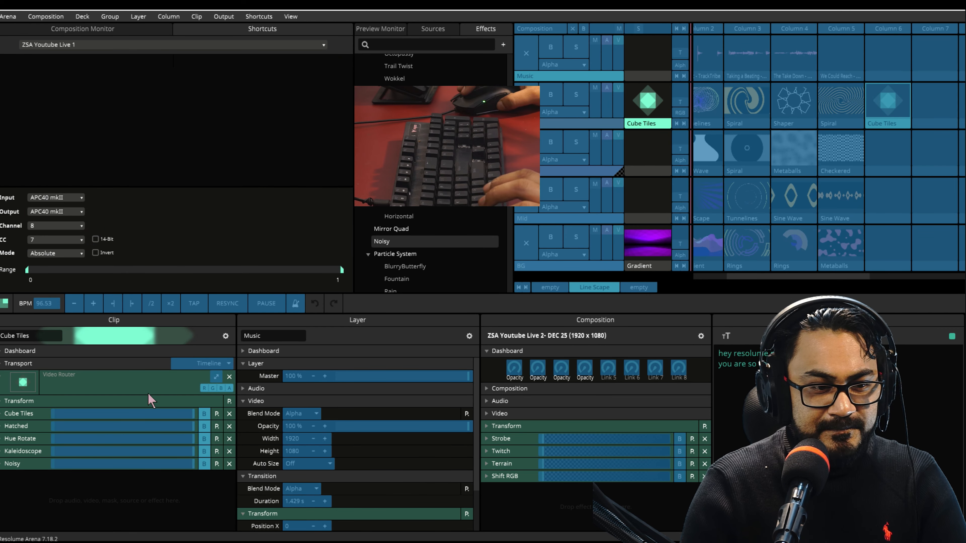
{"action": "left_click", "coordinate": [203, 415]}
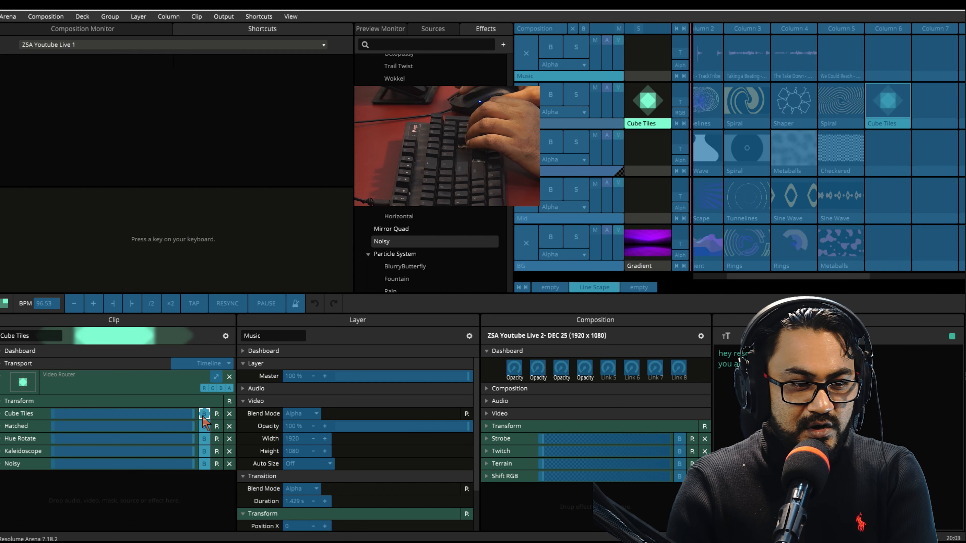
{"action": "key", "text": "KP_0"}
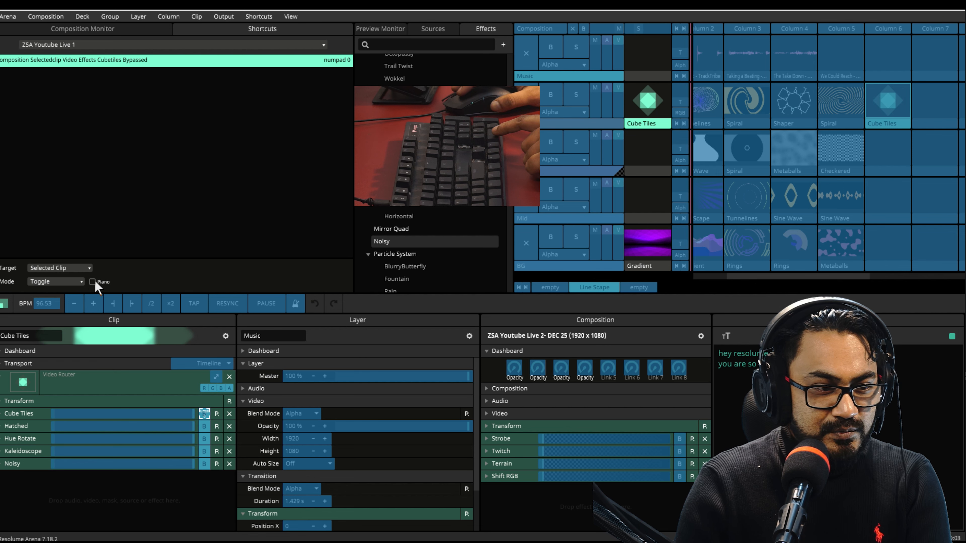
{"action": "left_click", "coordinate": [126, 283]}
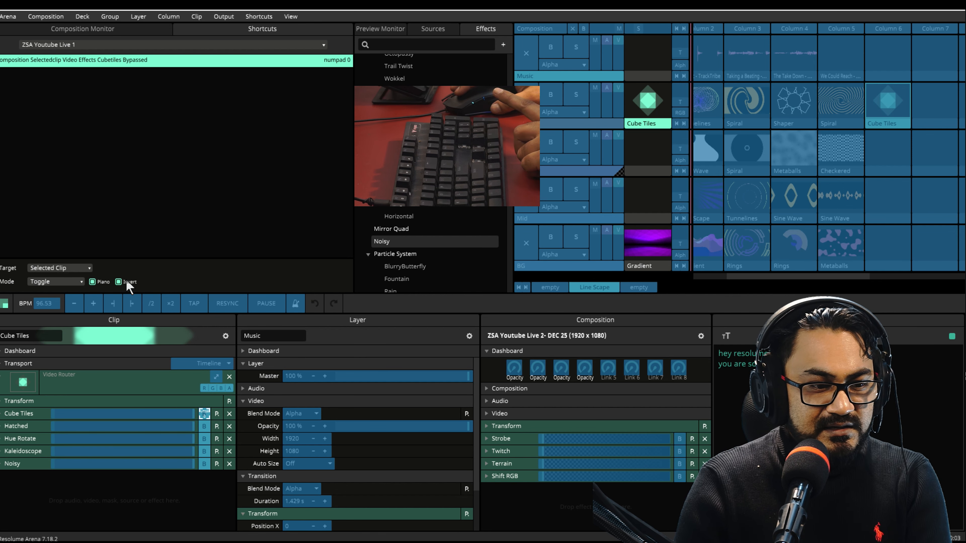
Map the bypasses of Hatched, Hue Rotate, Kaleidoscope and Noisy to numpad 1, 2, 3 and 4 with Piano and Invert, and finish mapping.
{"action": "left_click", "coordinate": [204, 427]}
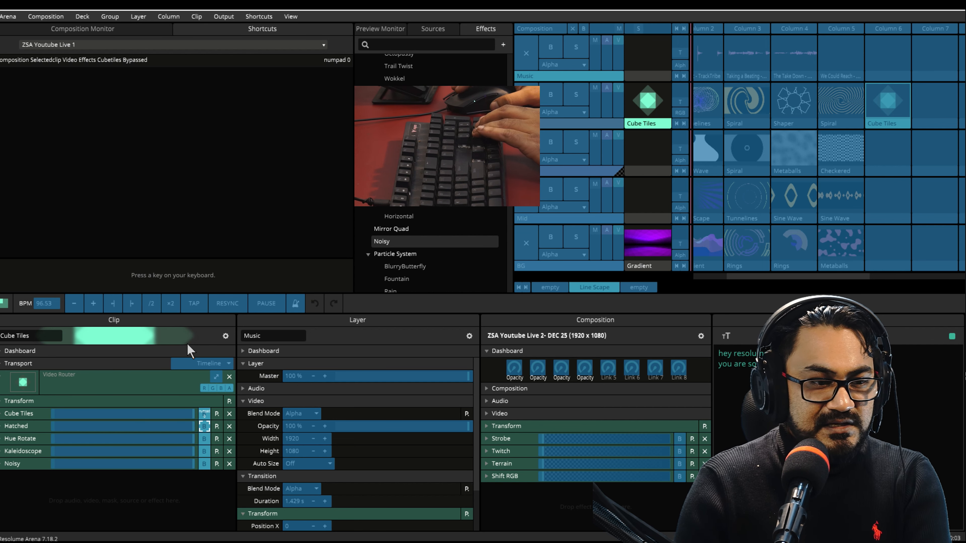
{"action": "key", "text": "KP_1"}
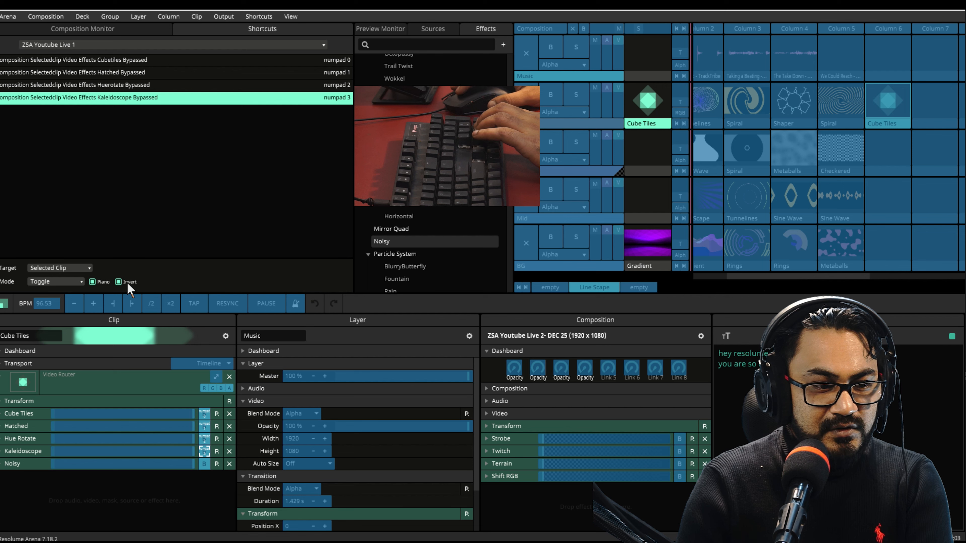
{"action": "left_click", "coordinate": [204, 463]}
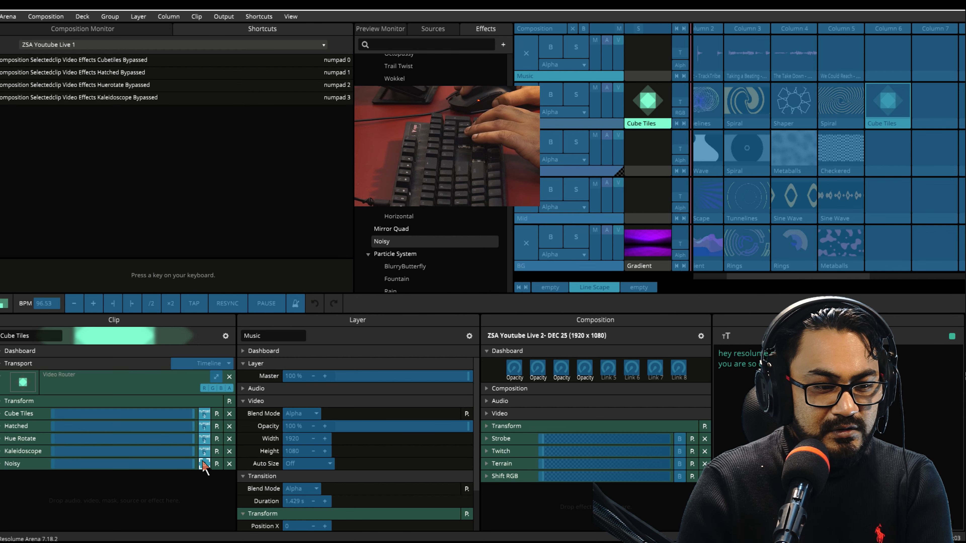
{"action": "key", "text": "KP_4"}
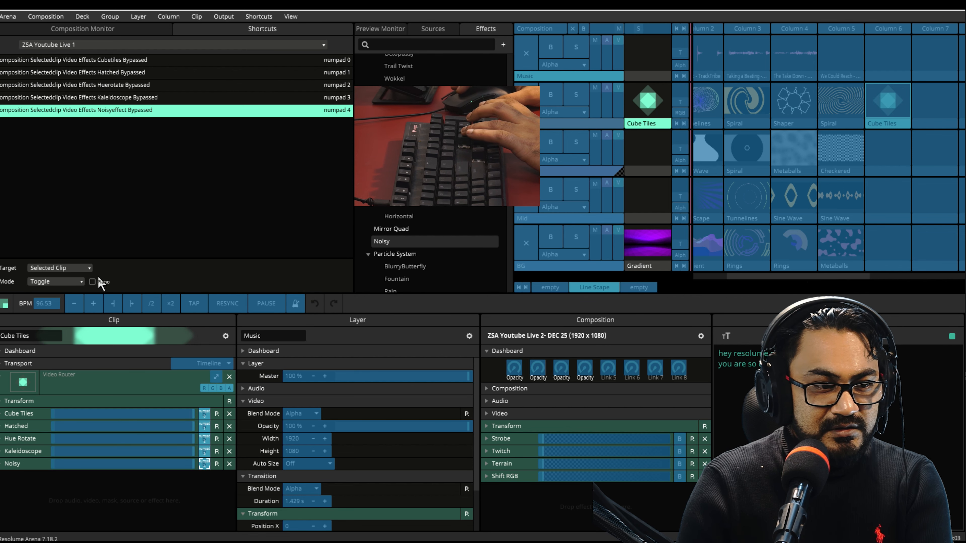
{"action": "left_click", "coordinate": [135, 280]}
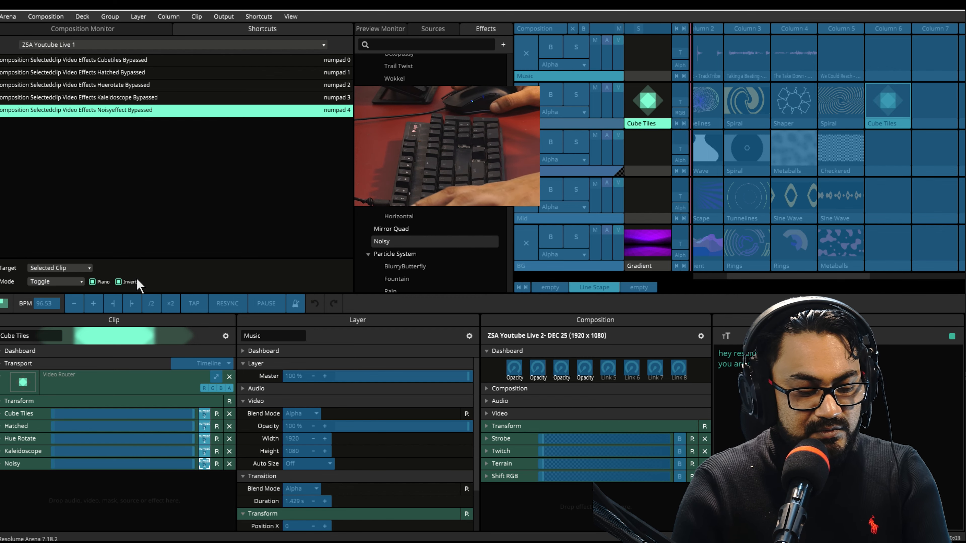
{"action": "key", "text": "ctrl+k"}
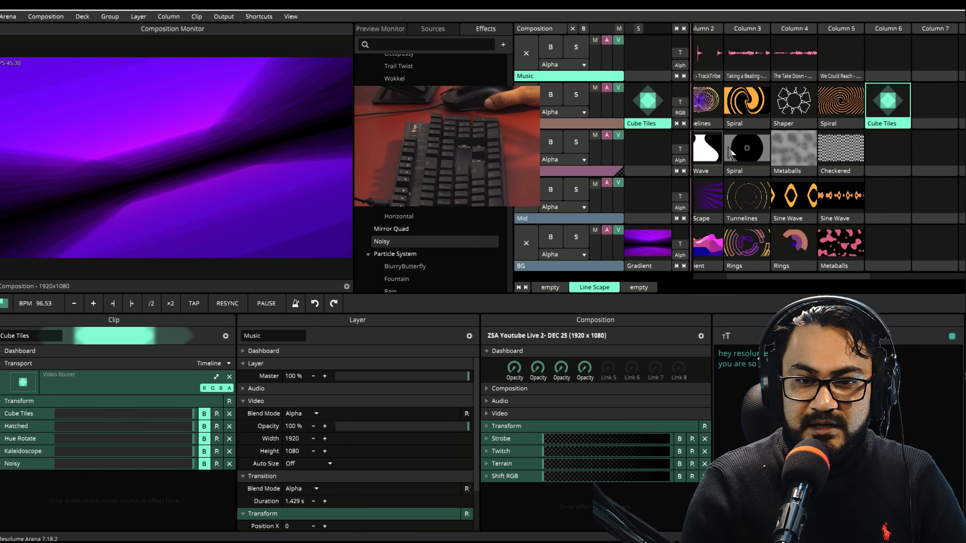
Play the BG layer's Rings clip in Column 3.
{"action": "left_click", "coordinate": [738, 242]}
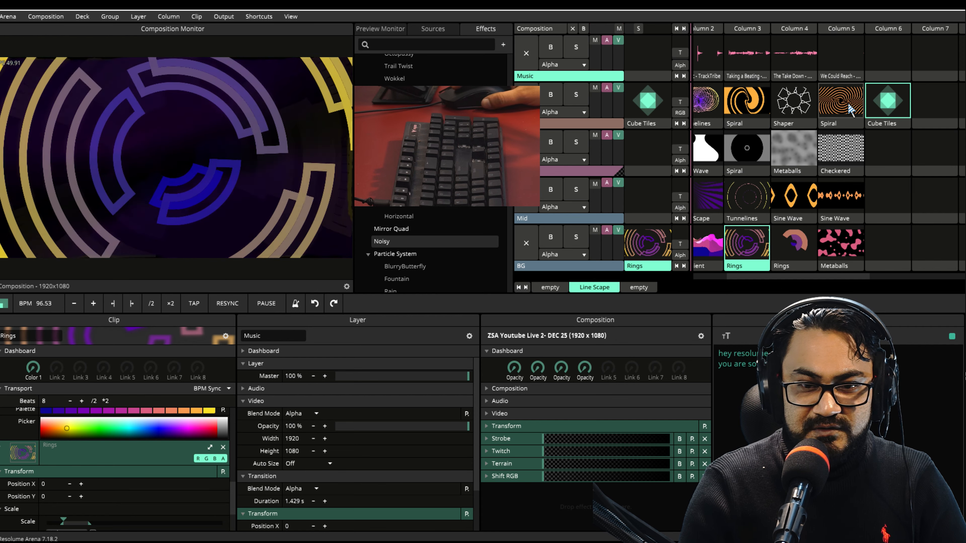
Play the BG layer's Gradient clip in Column 2 and select the Cube Tiles clip for effect triggering.
{"action": "left_click", "coordinate": [884, 102]}
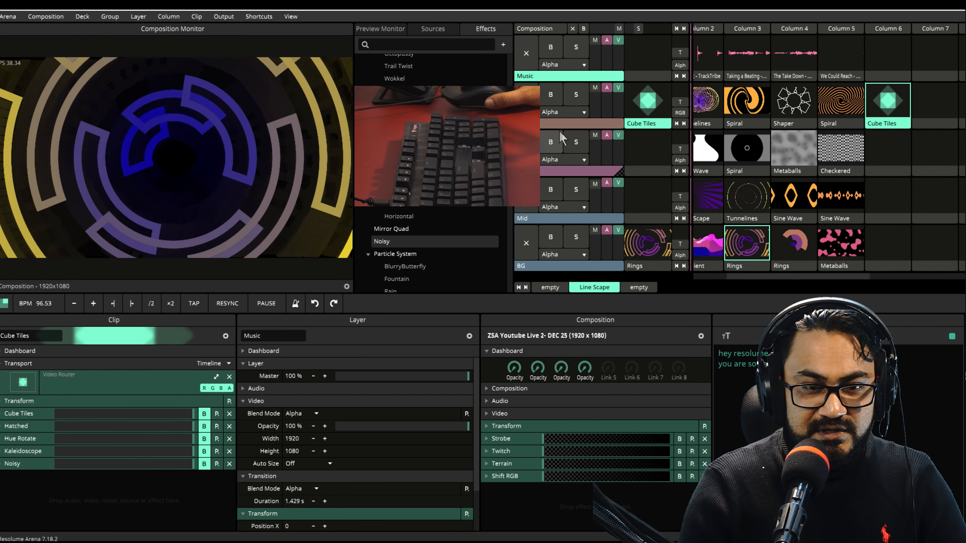
{"action": "left_click", "coordinate": [704, 243]}
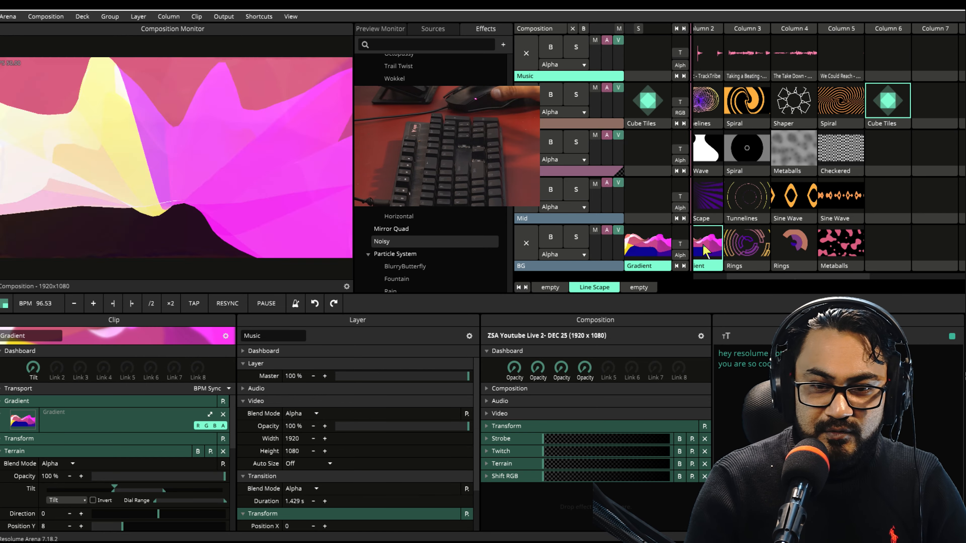
{"action": "left_click", "coordinate": [879, 129]}
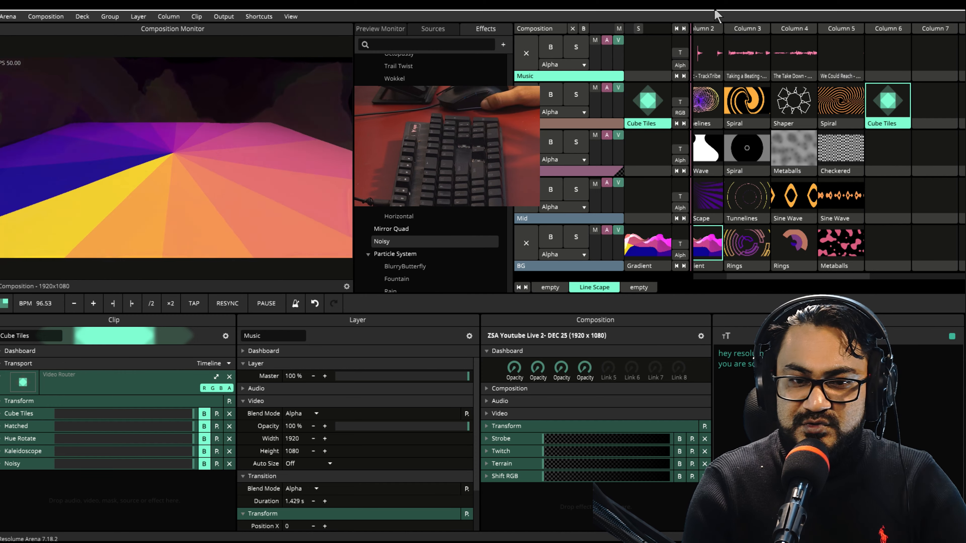
Play the BG layer's Gradient clip in Column 1 and trigger the Cube Tiles clip's effects through their numpad mappings.
{"action": "scroll", "coordinate": [717, 111], "scroll_direction": "left", "scroll_amount": 3}
{"action": "left_click", "coordinate": [725, 248]}
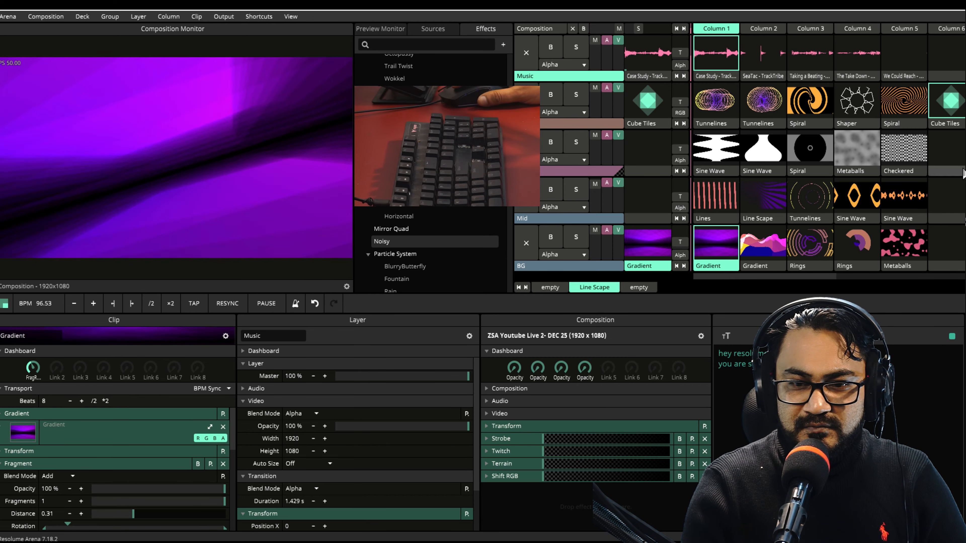
{"action": "left_click", "coordinate": [941, 126]}
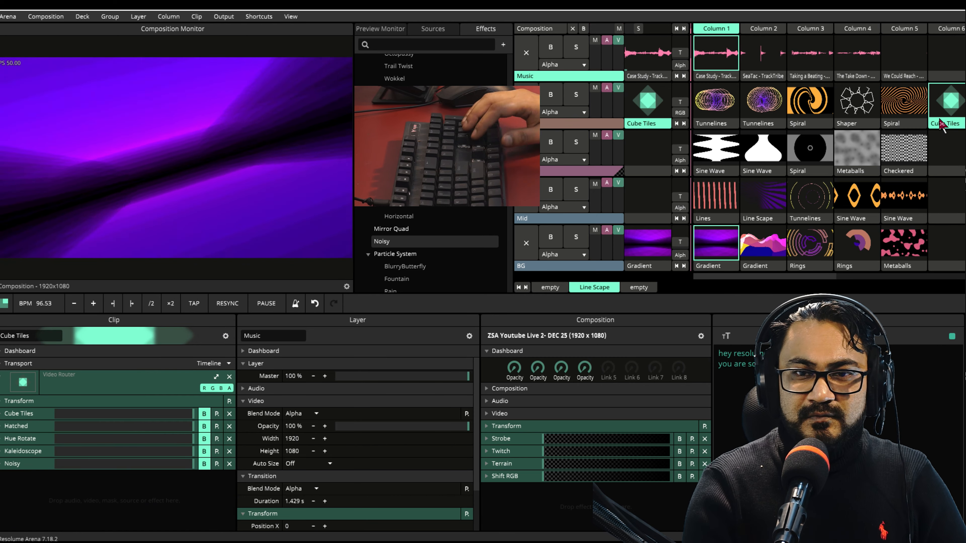
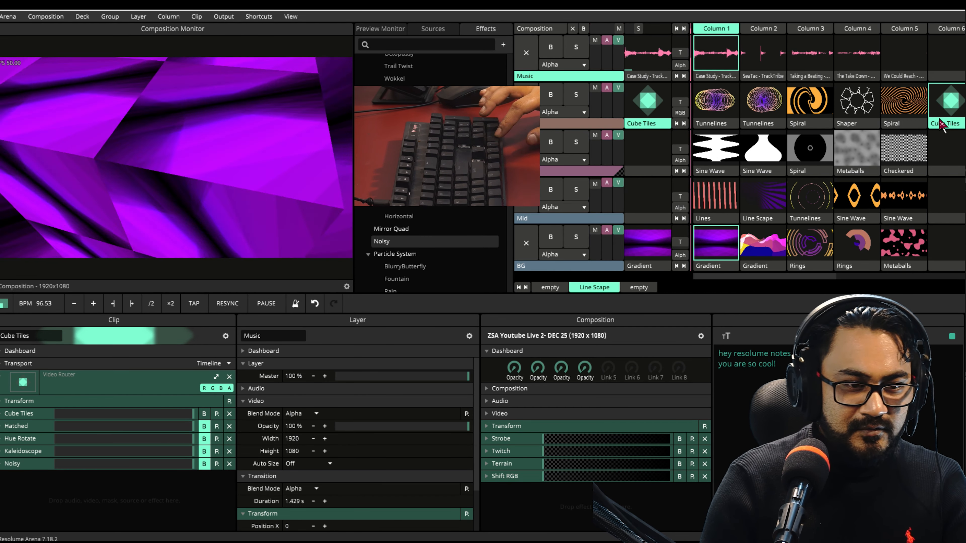
{"action": "key", "text": "1"}
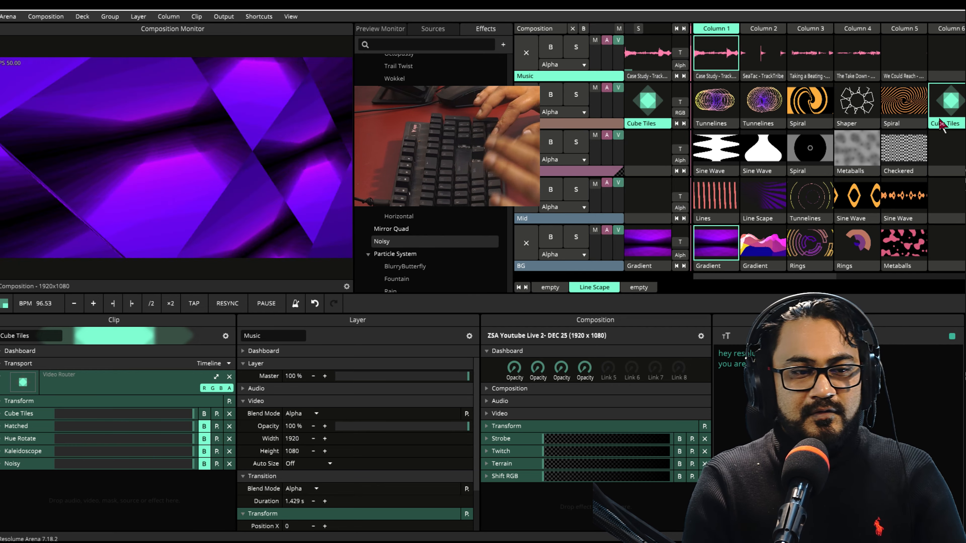
{"action": "key", "text": "1"}
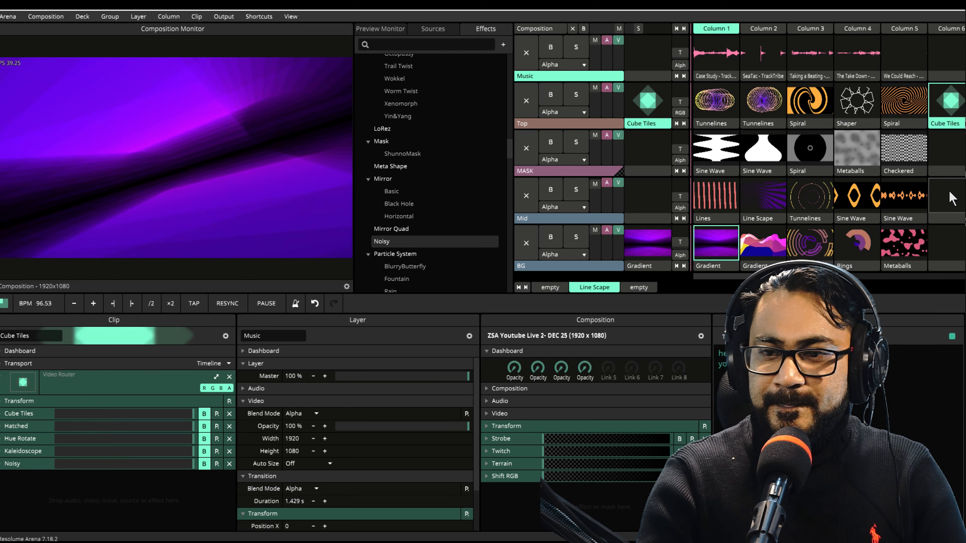
Delete the Cube Tiles clip from the Top layer's Column 6 and select the BG layer's Metaballs clip.
{"action": "left_click", "coordinate": [909, 268]}
{"action": "left_click", "coordinate": [954, 124]}
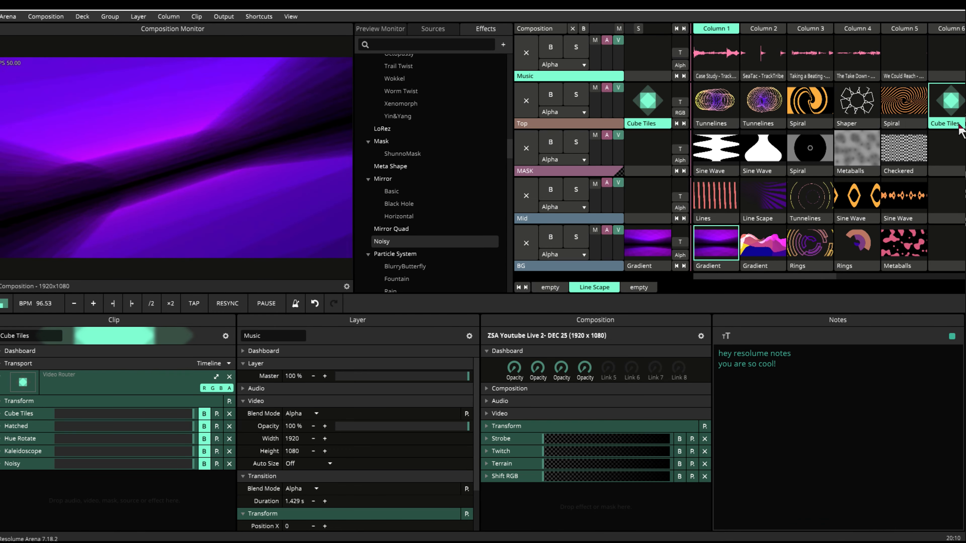
{"action": "key", "text": "Delete"}
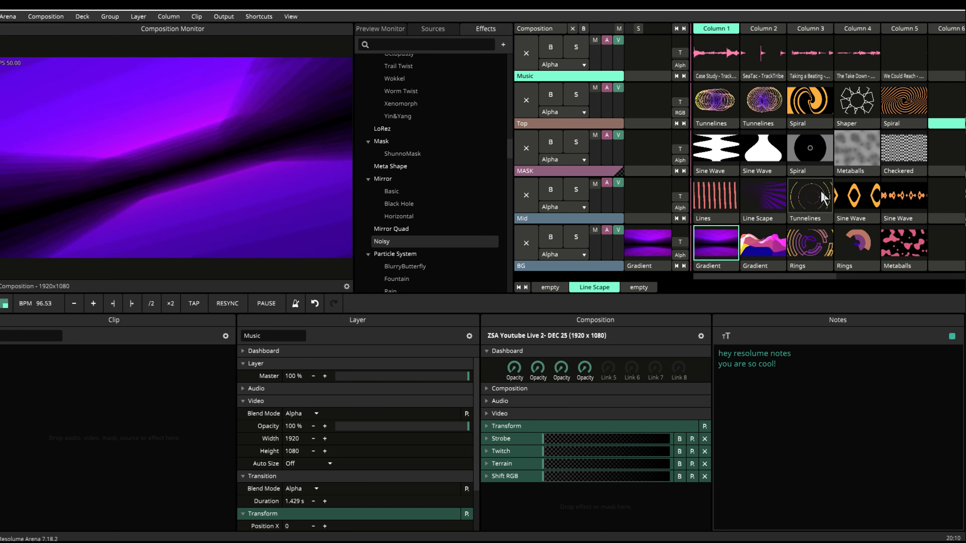
{"action": "left_click", "coordinate": [895, 263]}
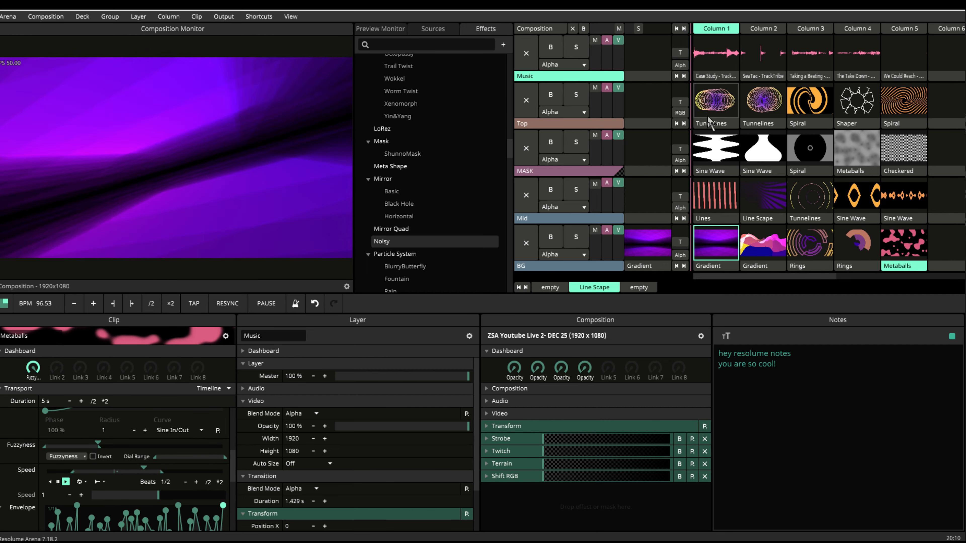
Fold the Music layer and expand it again.
{"action": "left_click", "coordinate": [617, 76]}
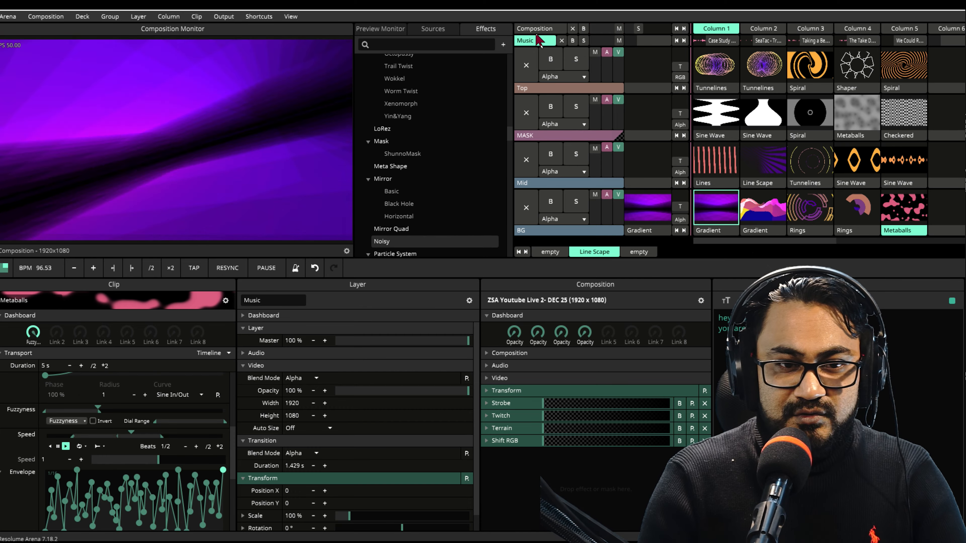
{"action": "left_click", "coordinate": [527, 40]}
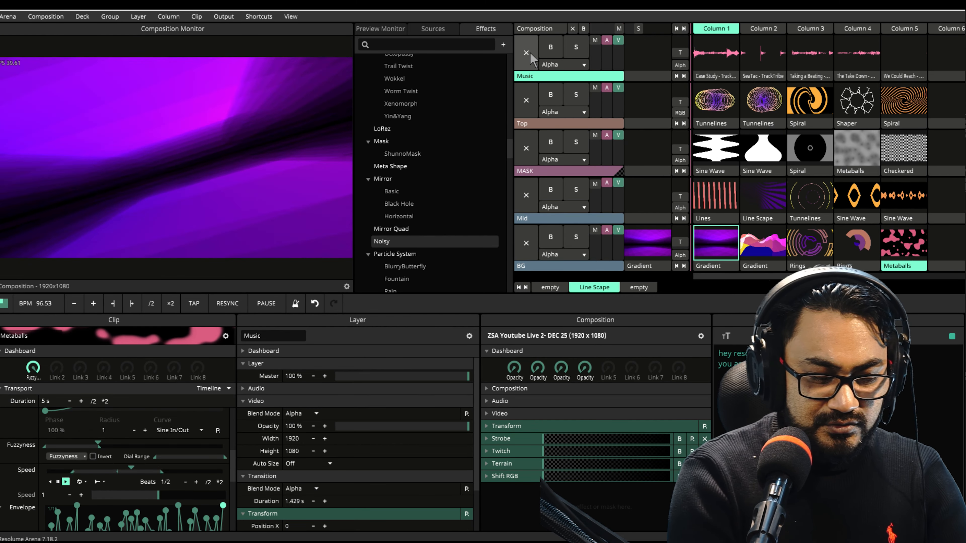
Map the Music layer's Case Study clip in Column 1 to keyboard key 1 and finish mapping.
{"action": "key", "text": "ctrl+shift+m"}
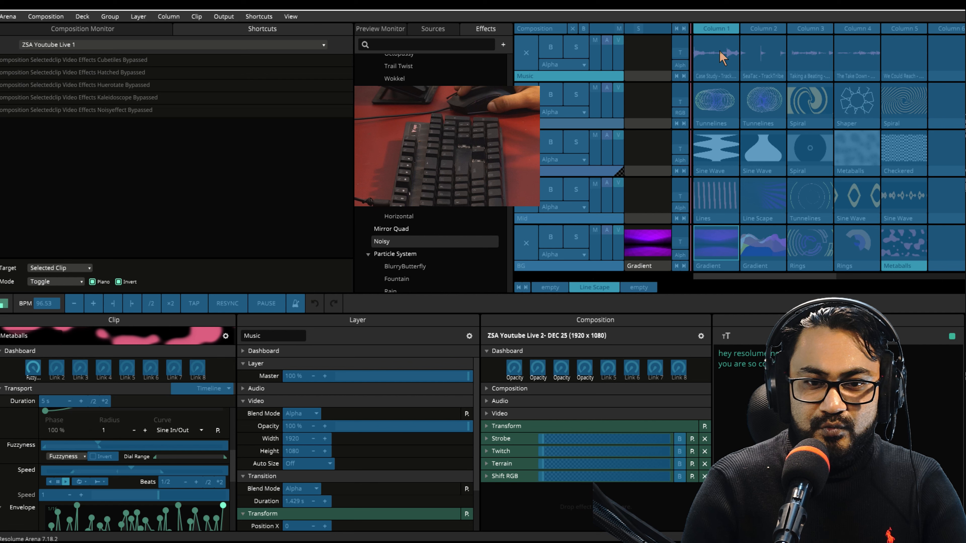
{"action": "left_click", "coordinate": [722, 57]}
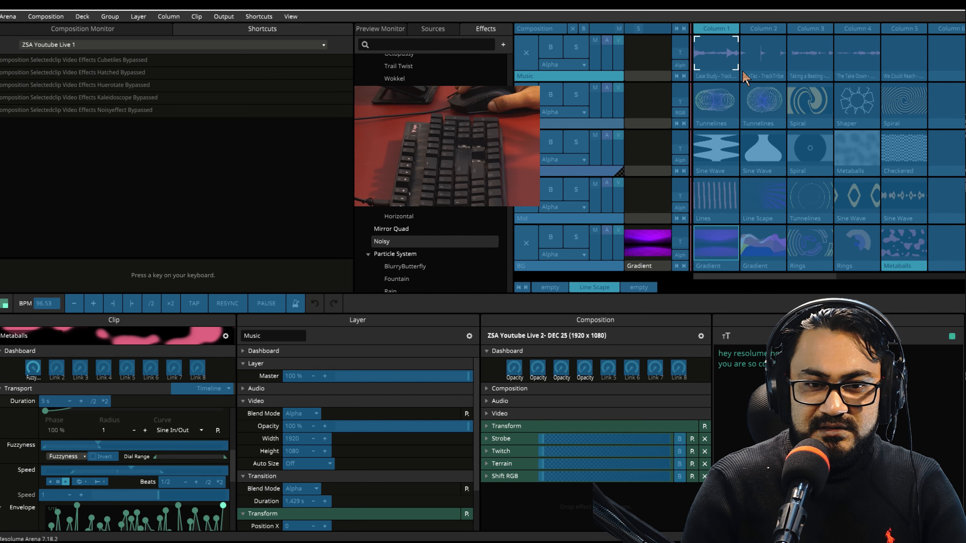
{"action": "key", "text": "1"}
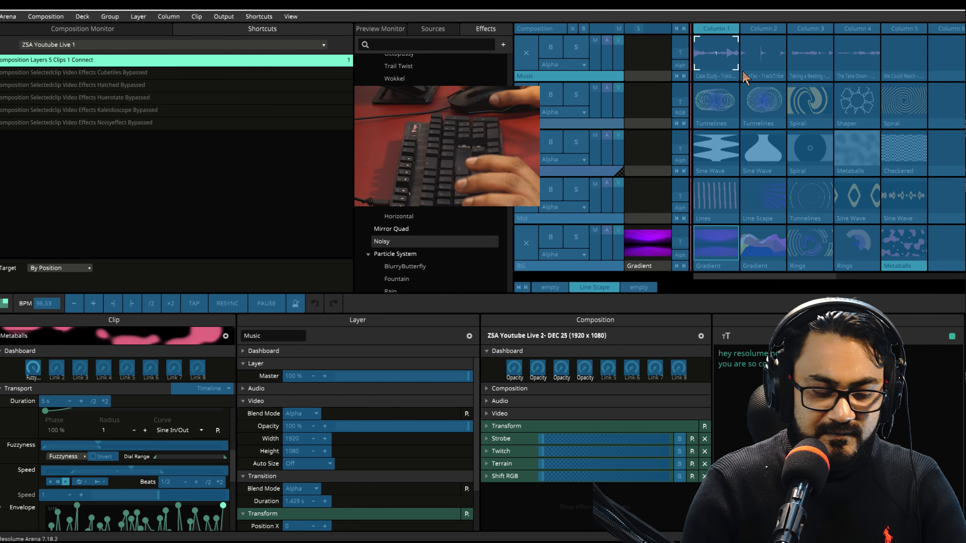
{"action": "key", "text": "ctrl+k"}
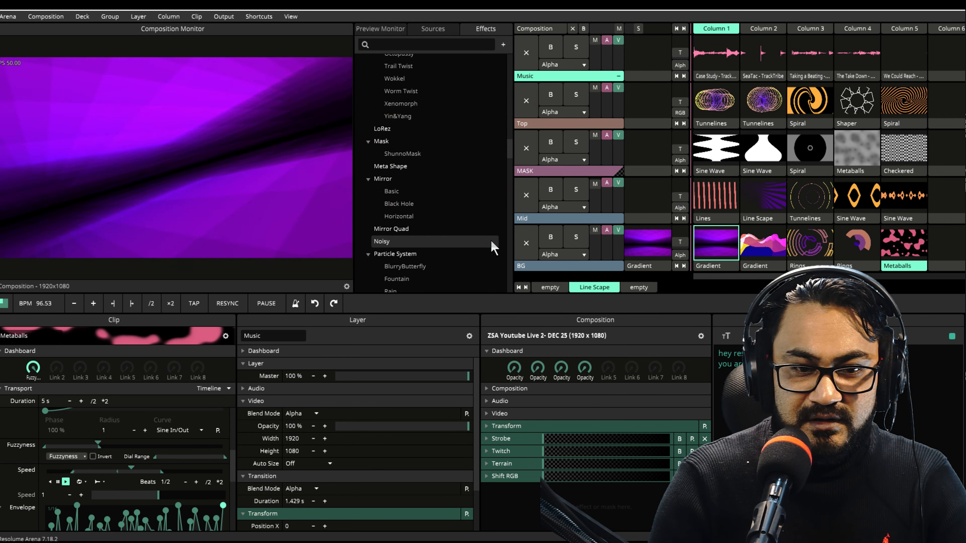
Play Column 2 and Column 3, and clear the Top layer followed by the whole composition.
{"action": "left_click", "coordinate": [764, 28]}
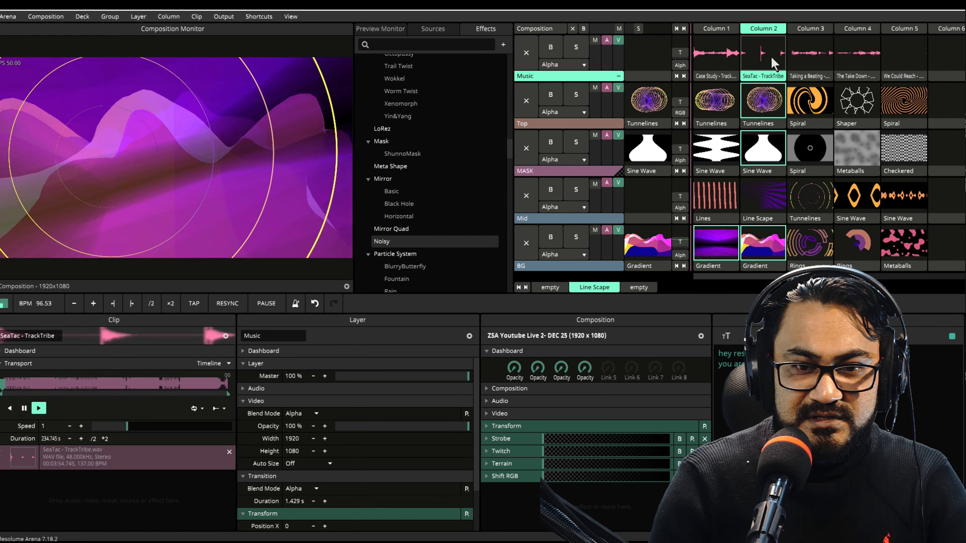
{"action": "left_click", "coordinate": [810, 28]}
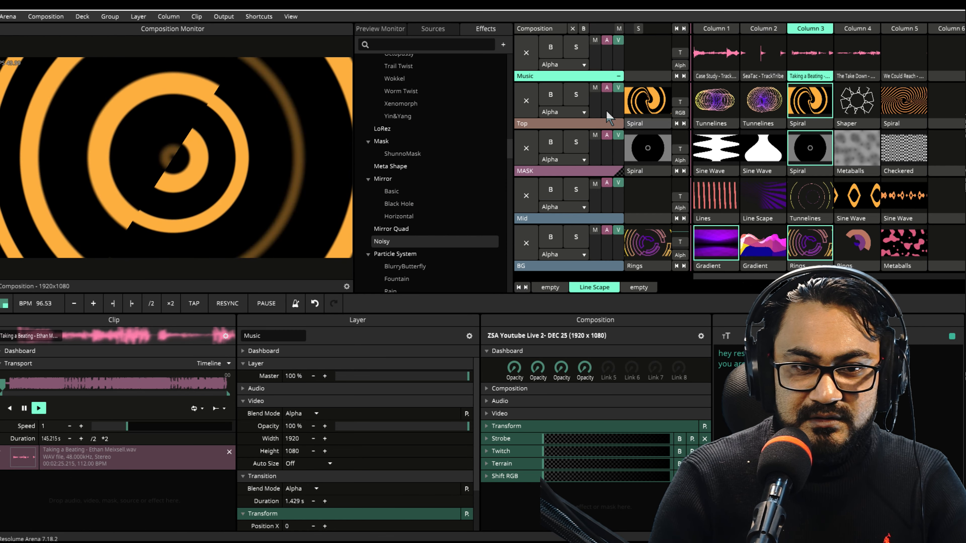
{"action": "left_click", "coordinate": [526, 100]}
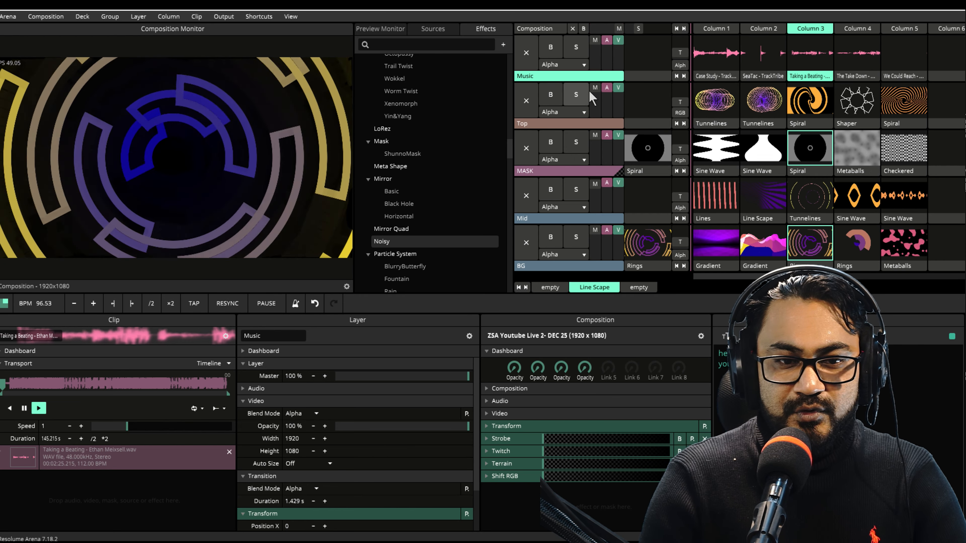
{"action": "left_click", "coordinate": [572, 28]}
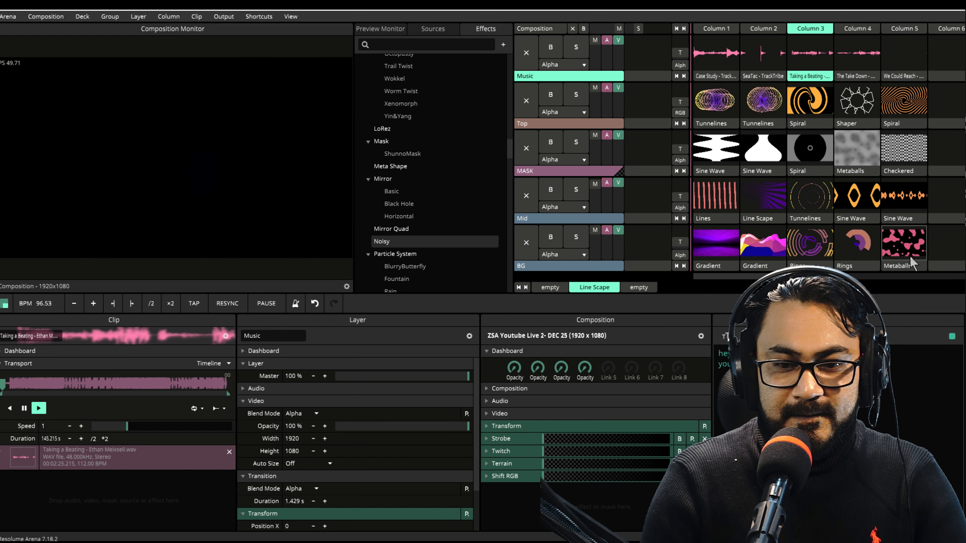
Select the clips from the BG layer's Metaballs in Column 5 through the Top layer's Tunnelines in Column 1.
{"action": "left_click", "coordinate": [916, 267]}
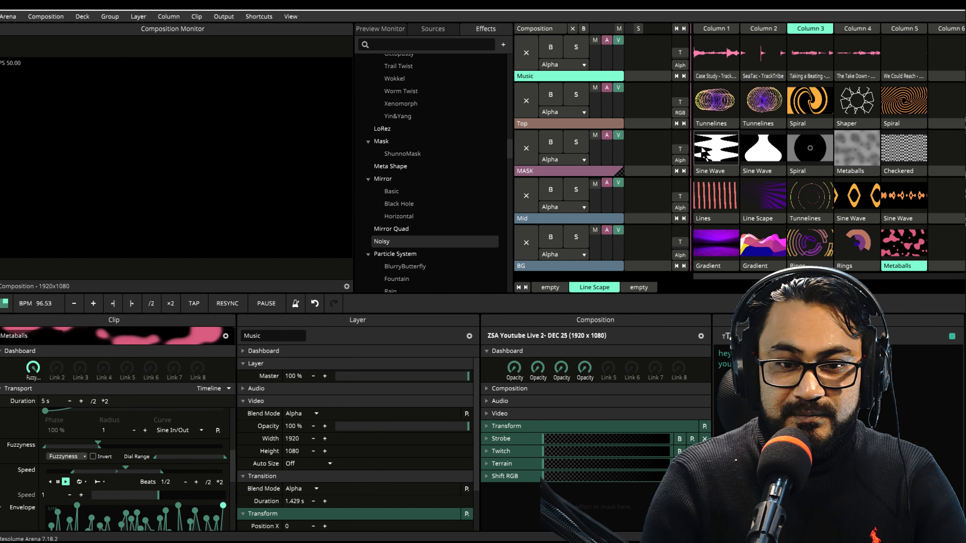
{"action": "left_click", "coordinate": [712, 128], "text": "shift"}
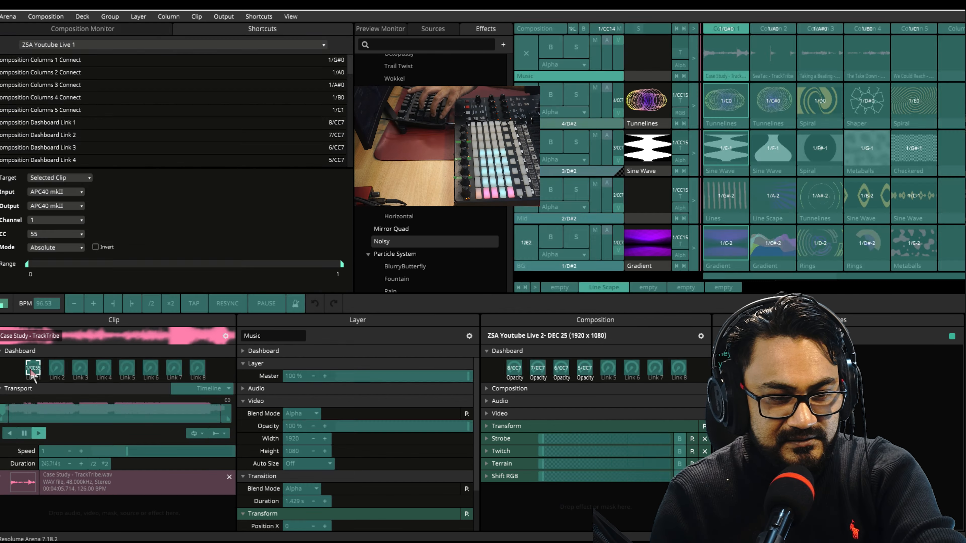
Finish the MIDI mapping of the selected clip's dashboard Link 1 and undo the last change.
{"action": "key", "text": "ctrl+m"}
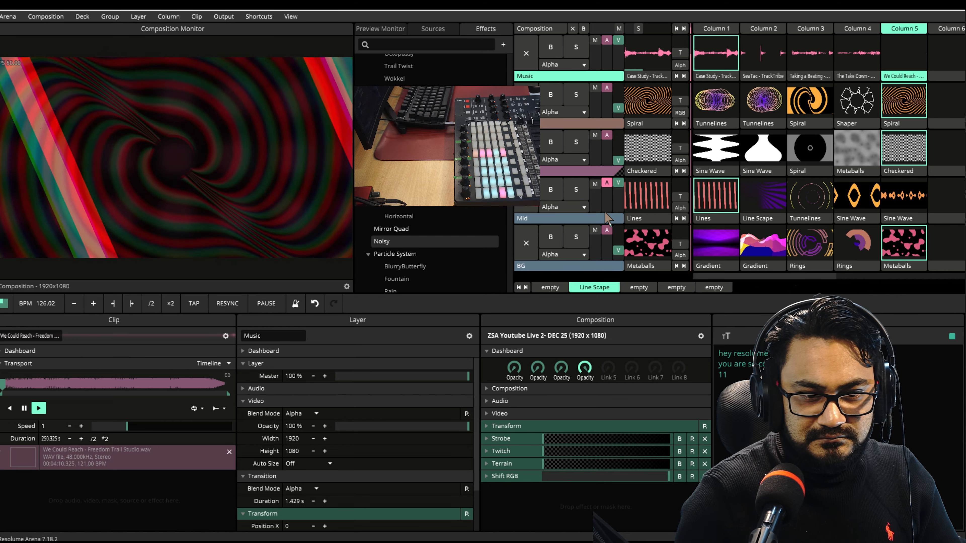
{"action": "key", "text": "ctrl+z"}
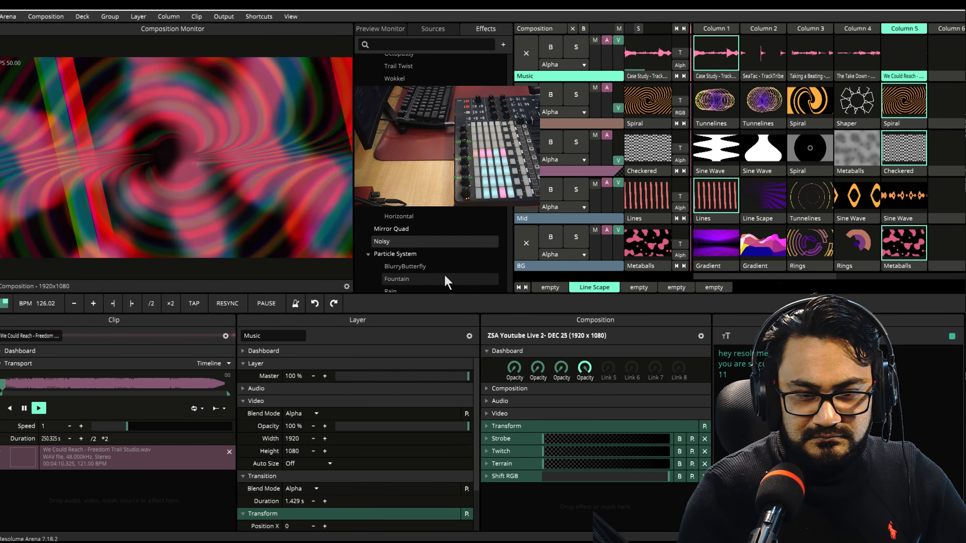